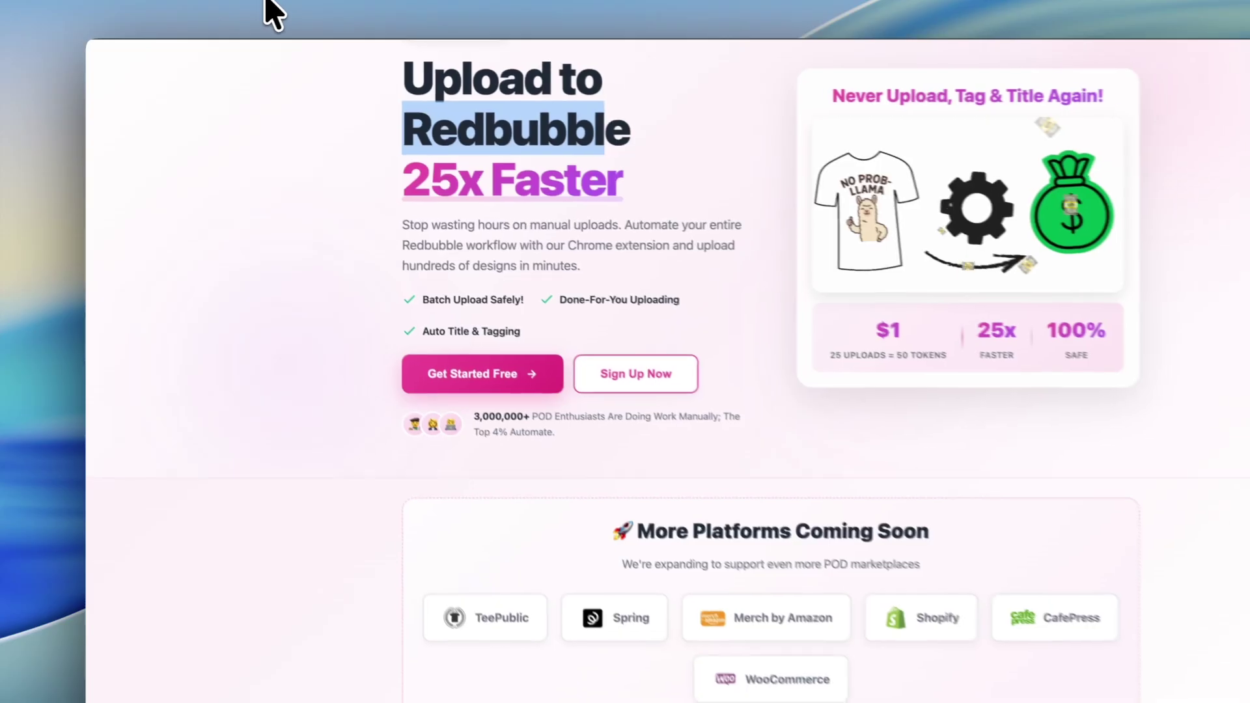
pyautogui.scroll(3, 558, 195)
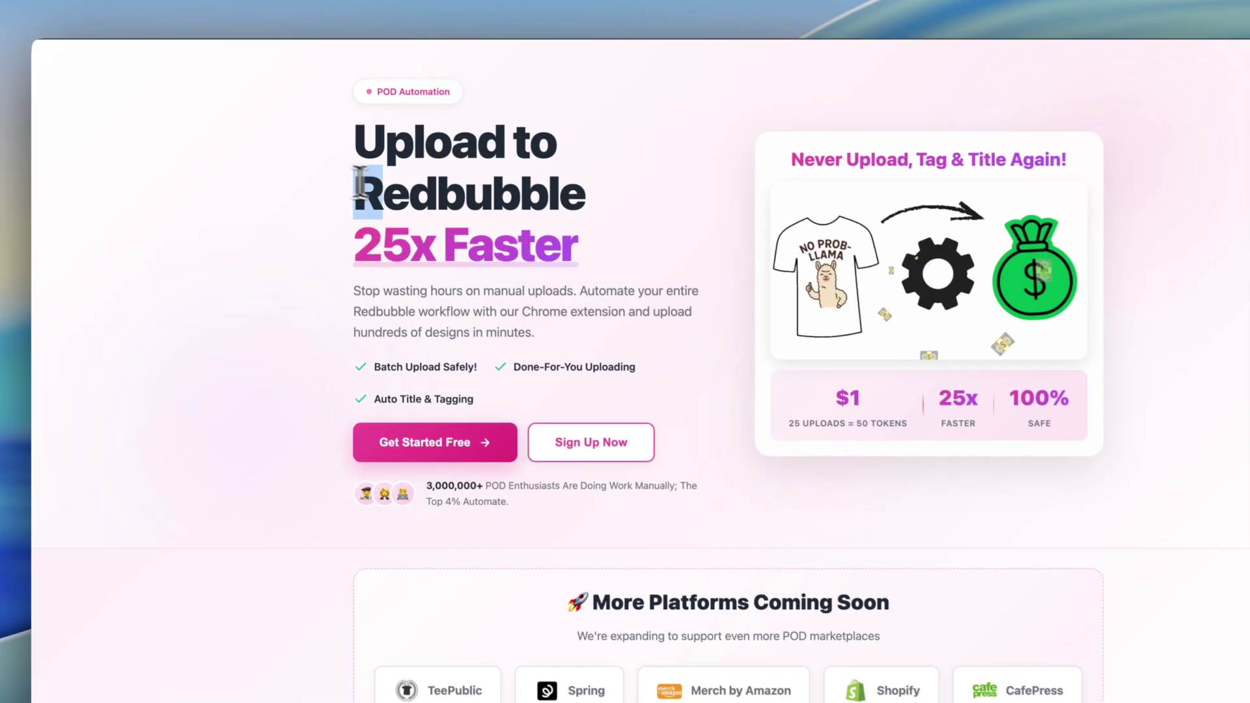
pyautogui.moveTo(338, 155); pyautogui.dragTo(509, 151)
pyautogui.click(648, 192)
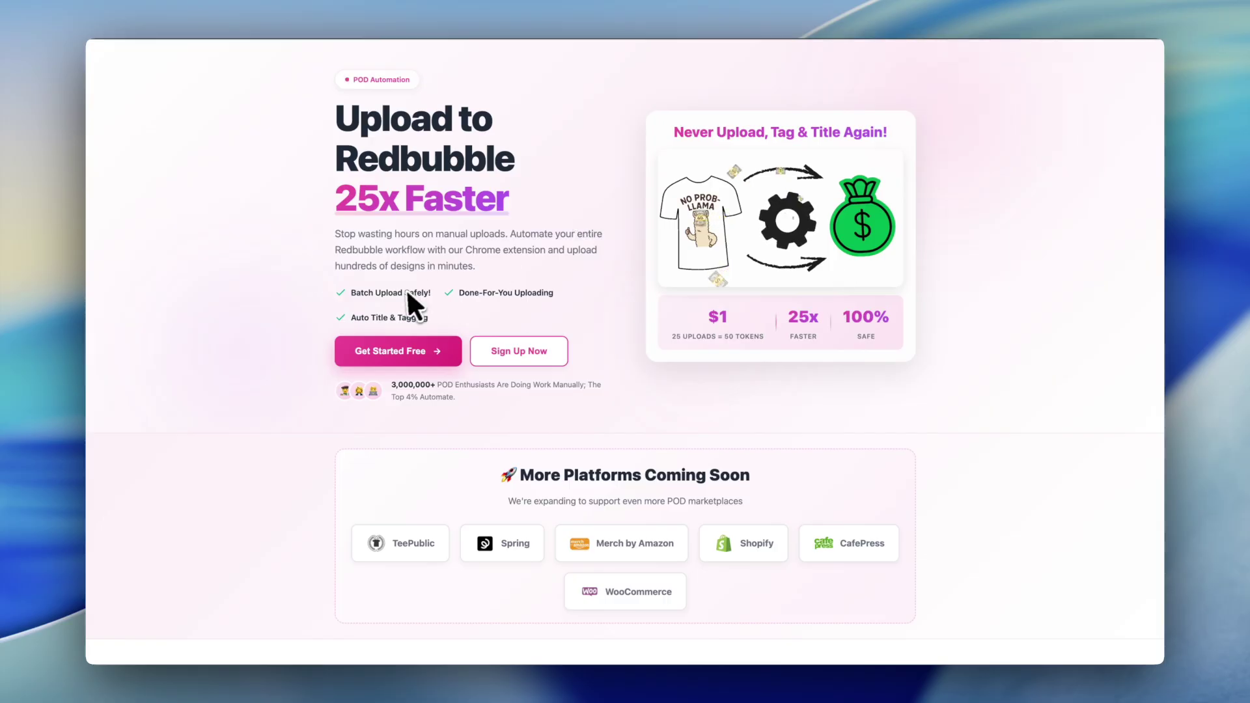
pyautogui.scroll(-2, 570, 438)
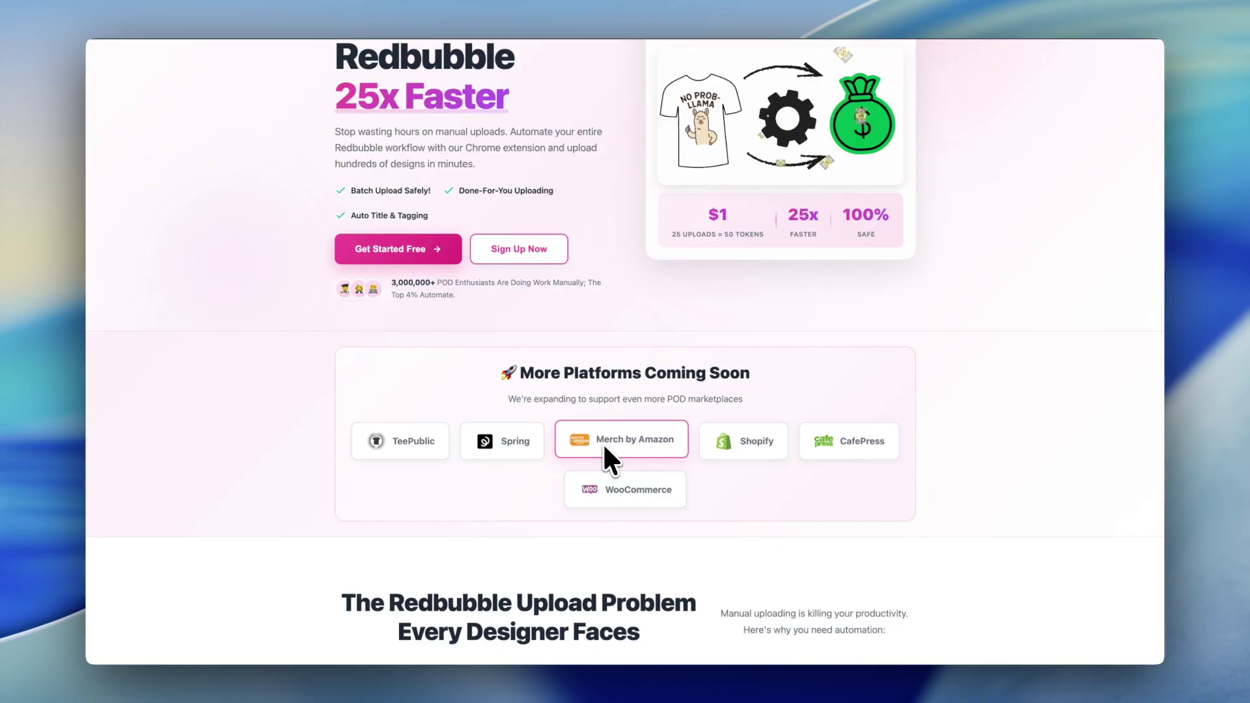
pyautogui.scroll(-2, 604, 448)
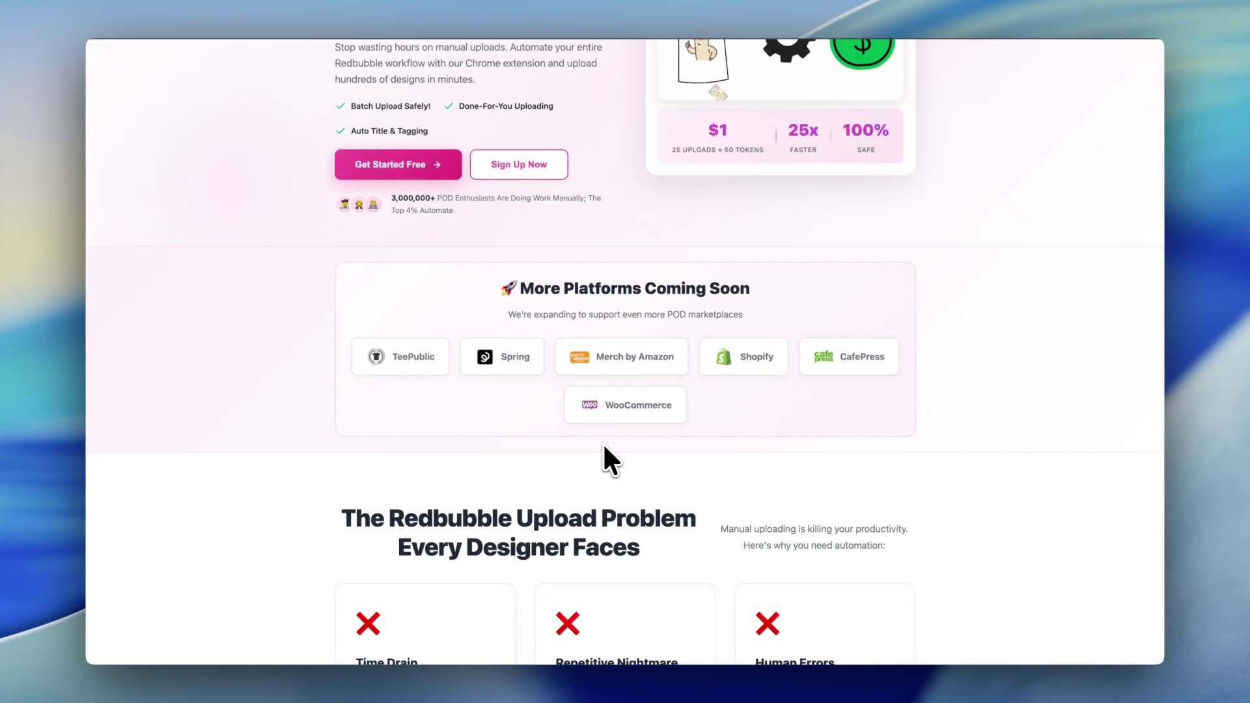
pyautogui.scroll(-3, 604, 449)
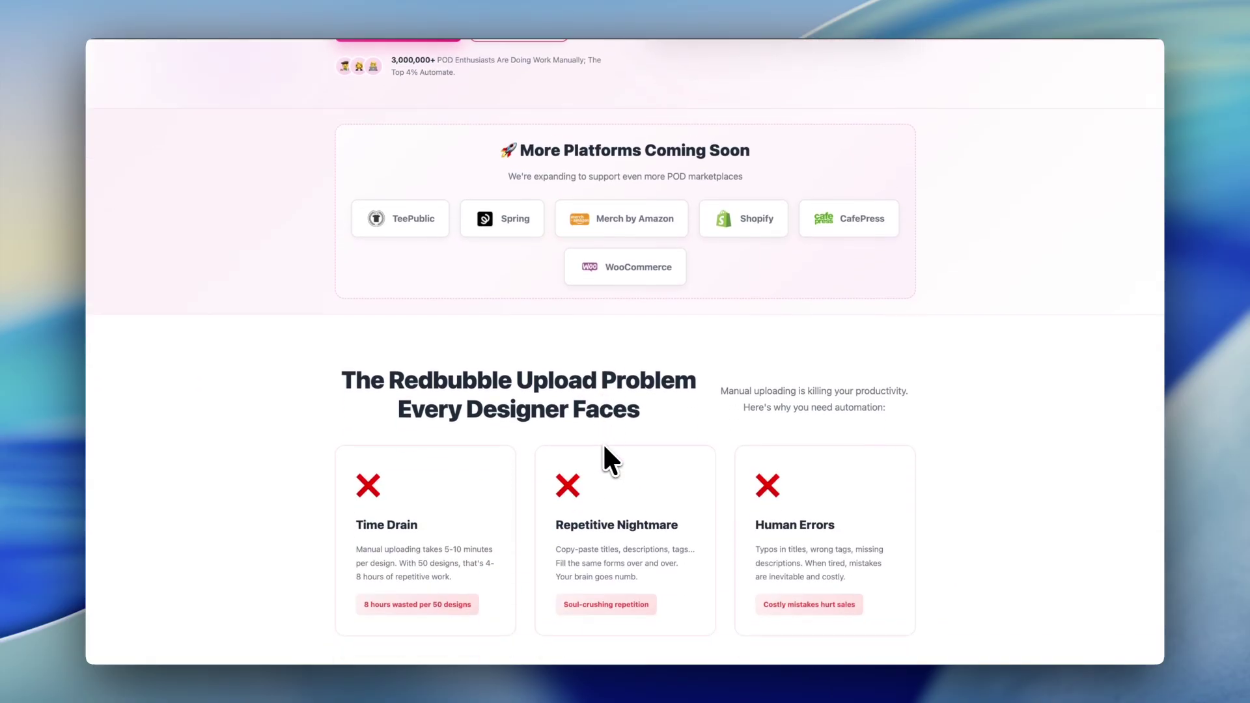
pyautogui.scroll(-1, 604, 448)
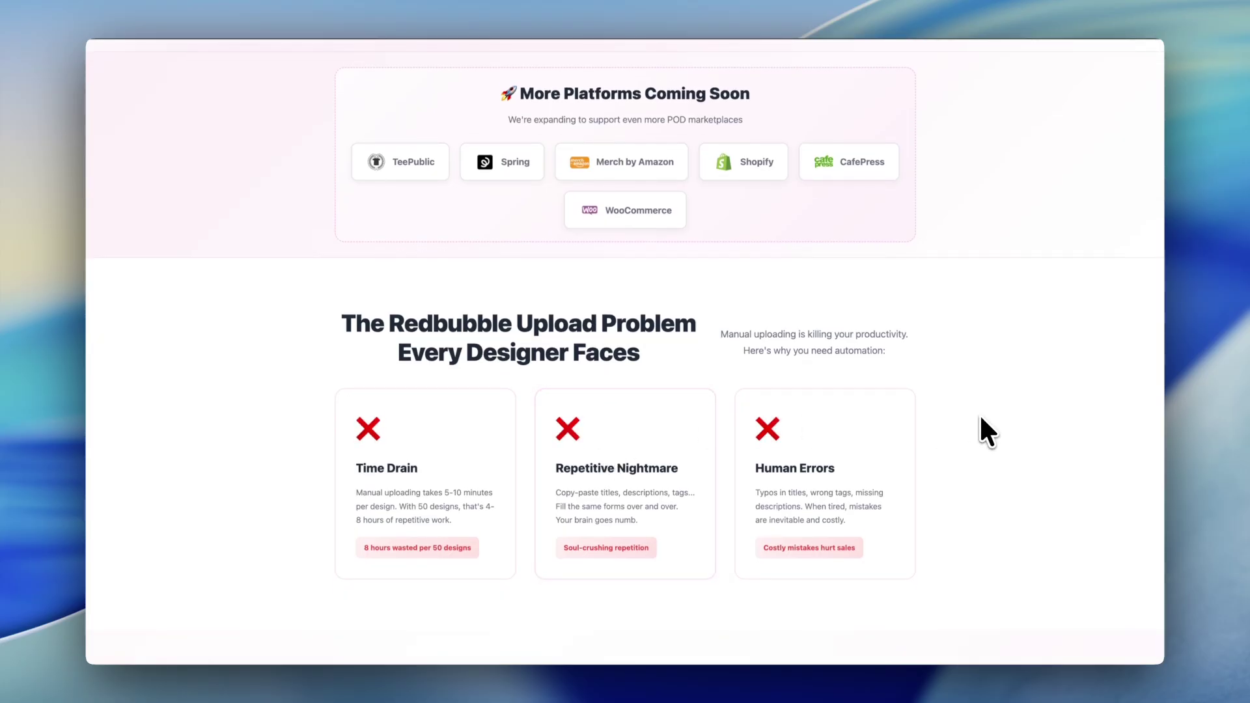
pyautogui.scroll(8, 981, 417)
pyautogui.scroll(-10, 981, 417)
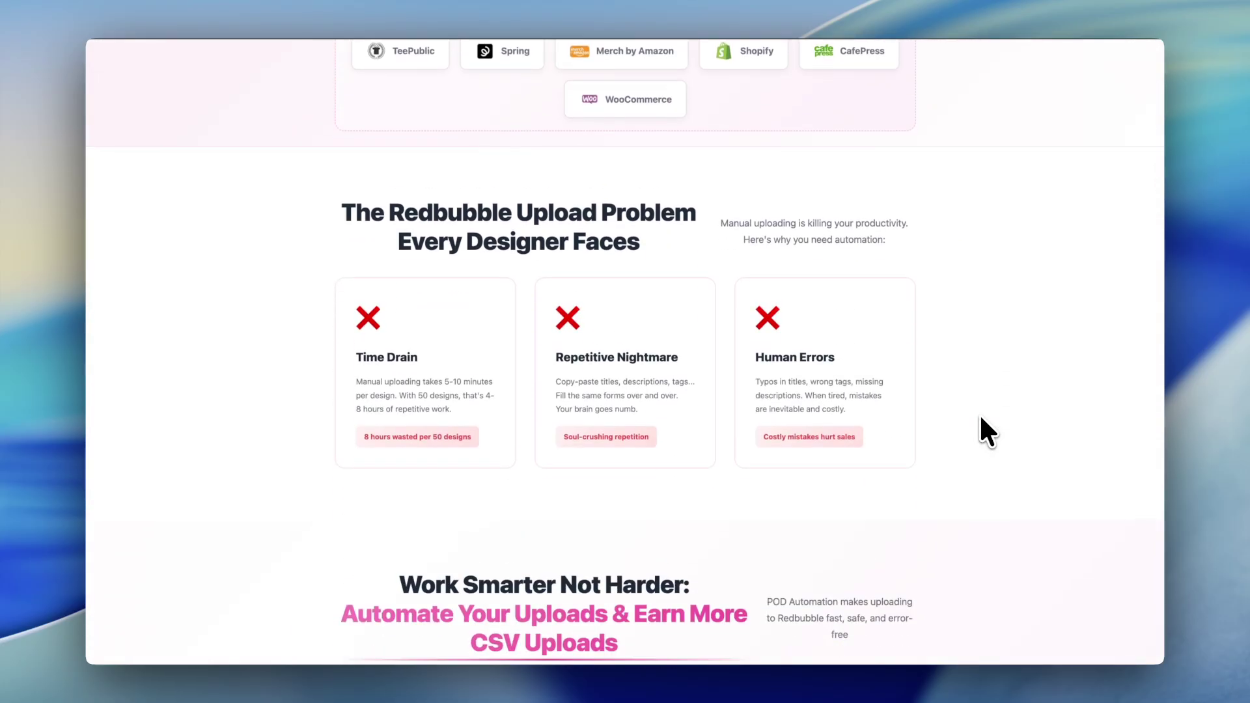
pyautogui.scroll(-13, 980, 413)
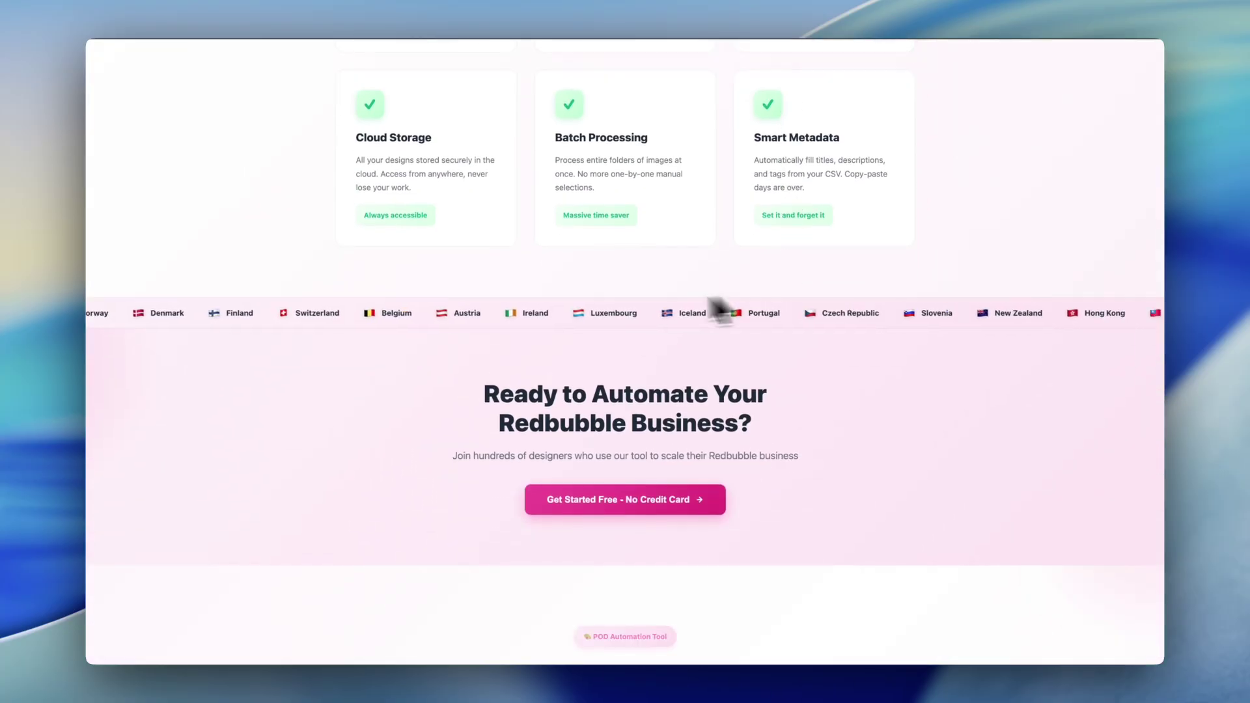
pyautogui.scroll(-1, 691, 446)
pyautogui.scroll(-4, 694, 442)
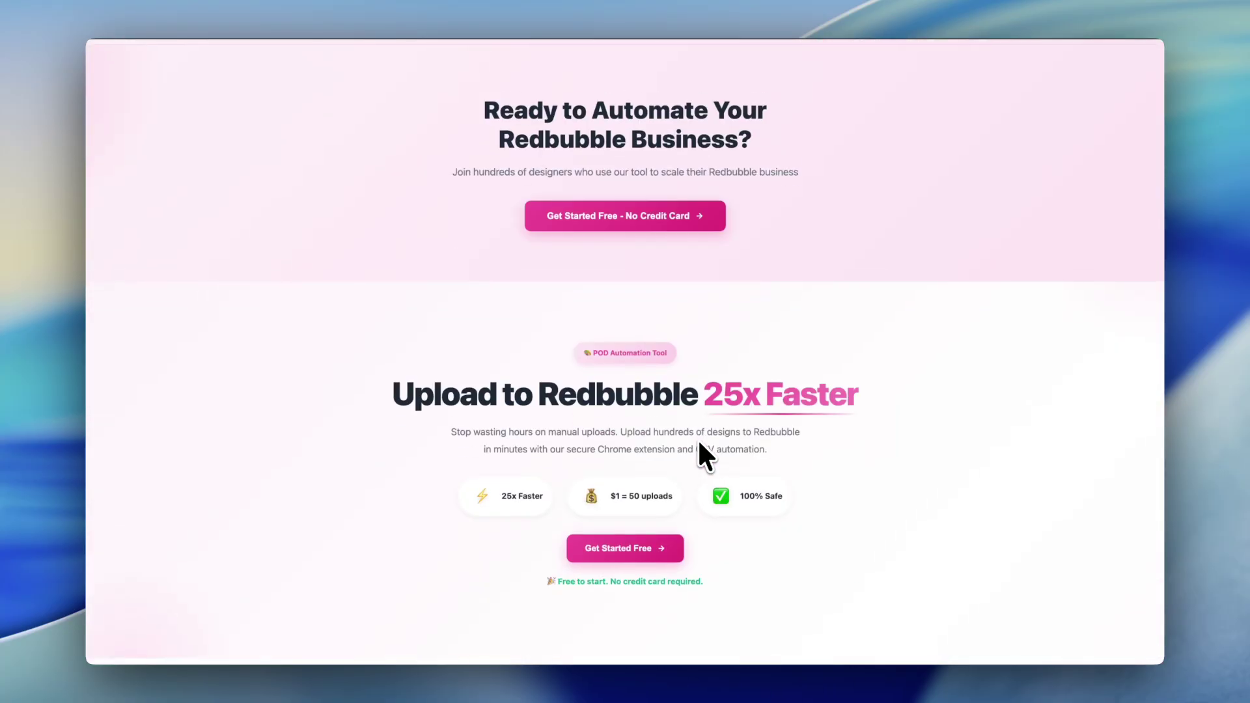
pyautogui.scroll(4, 700, 444)
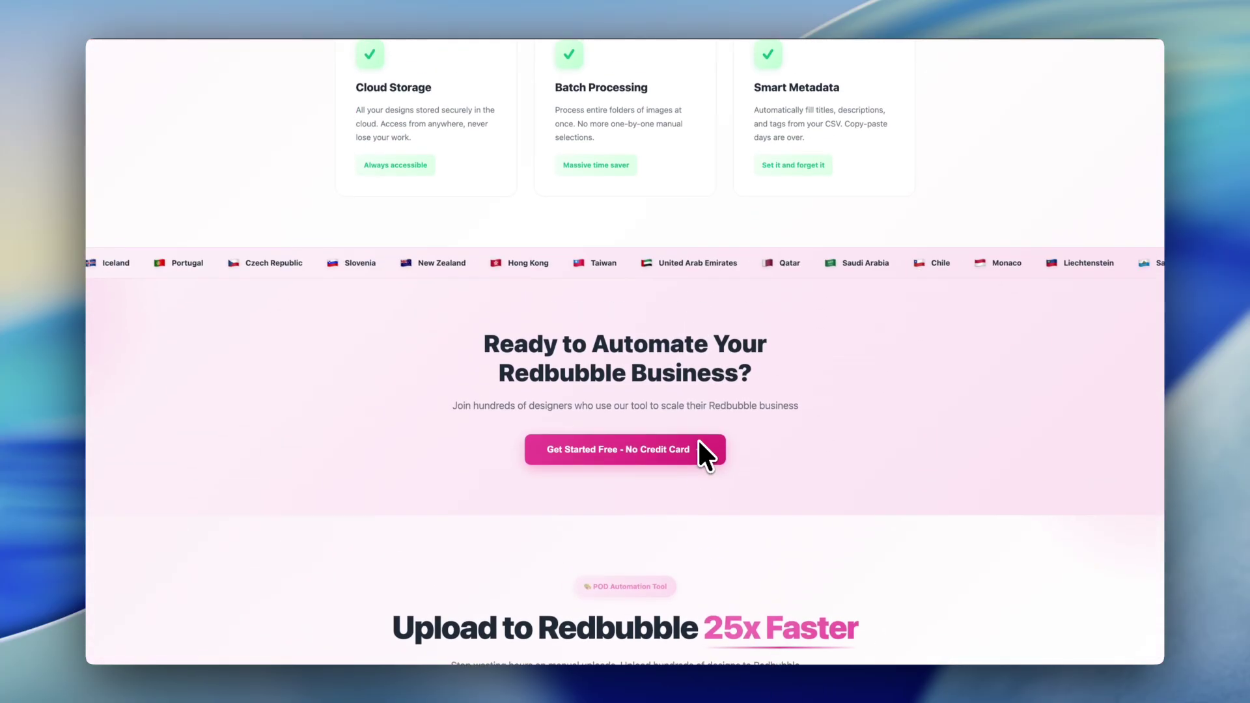
pyautogui.scroll(18, 698, 449)
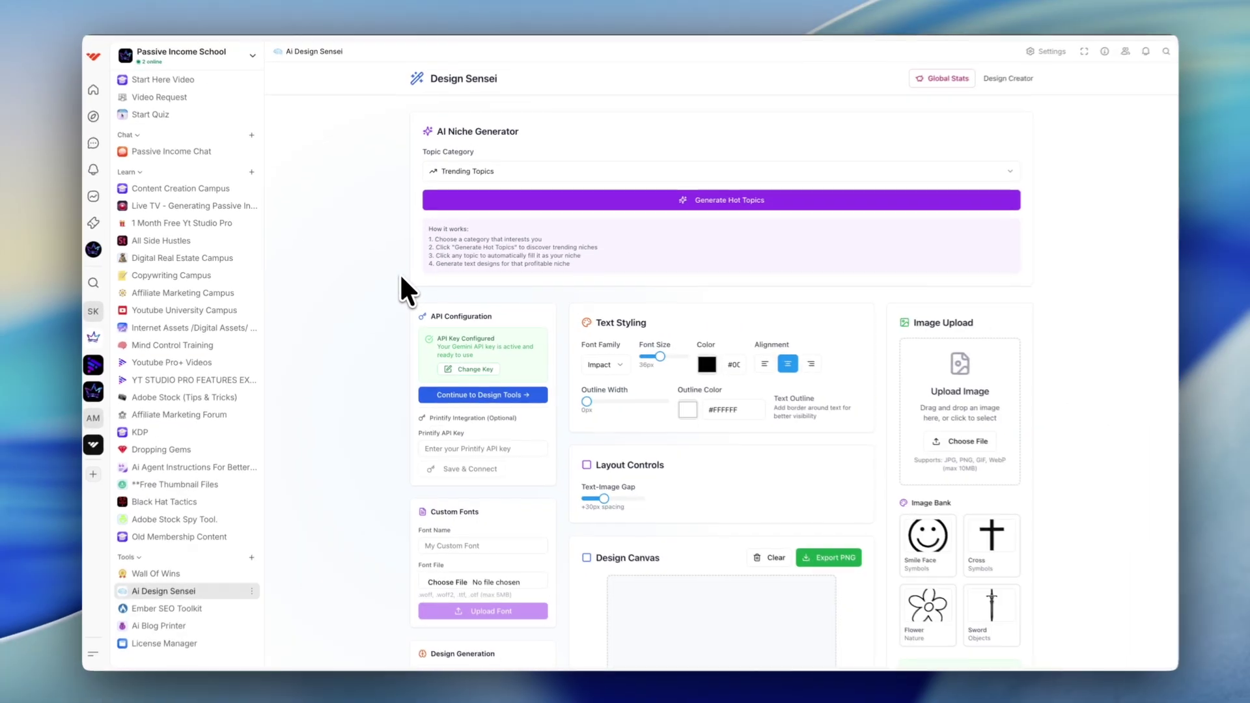
# Step: Scroll through the AI Design Sensei page to view its niche generator, text styling and canvas
pyautogui.scroll(-5, 616, 324)
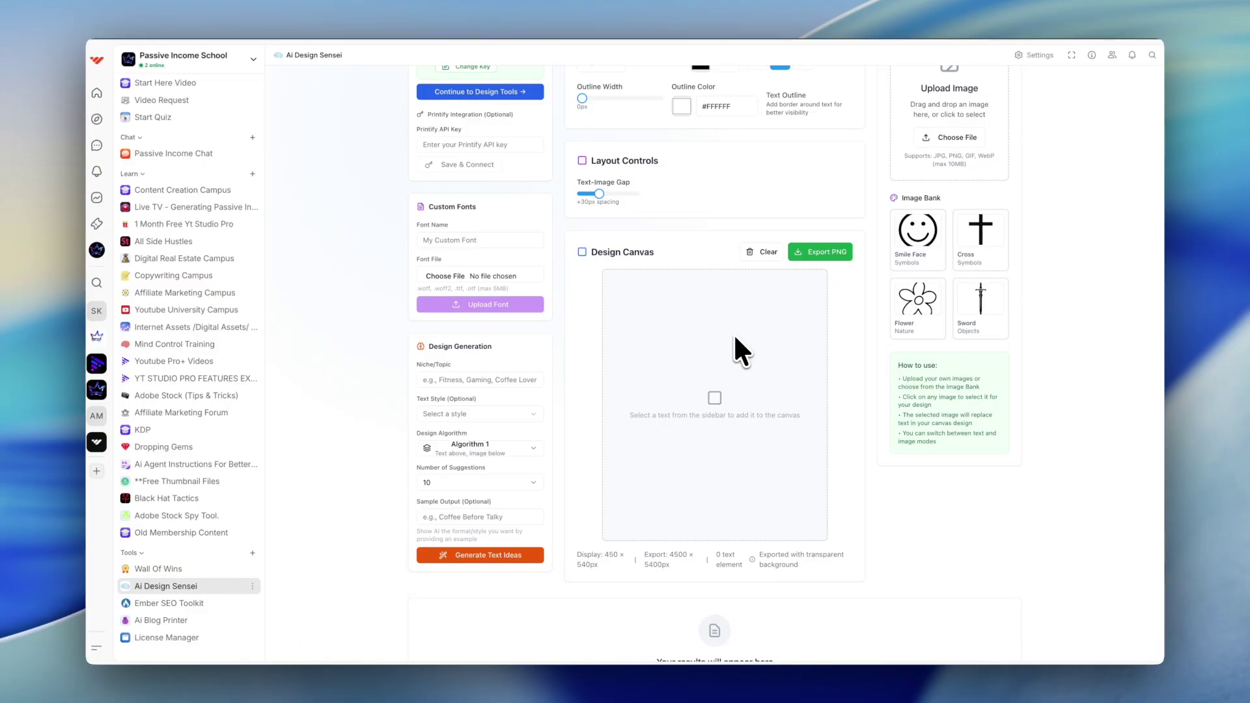
pyautogui.scroll(5, 736, 338)
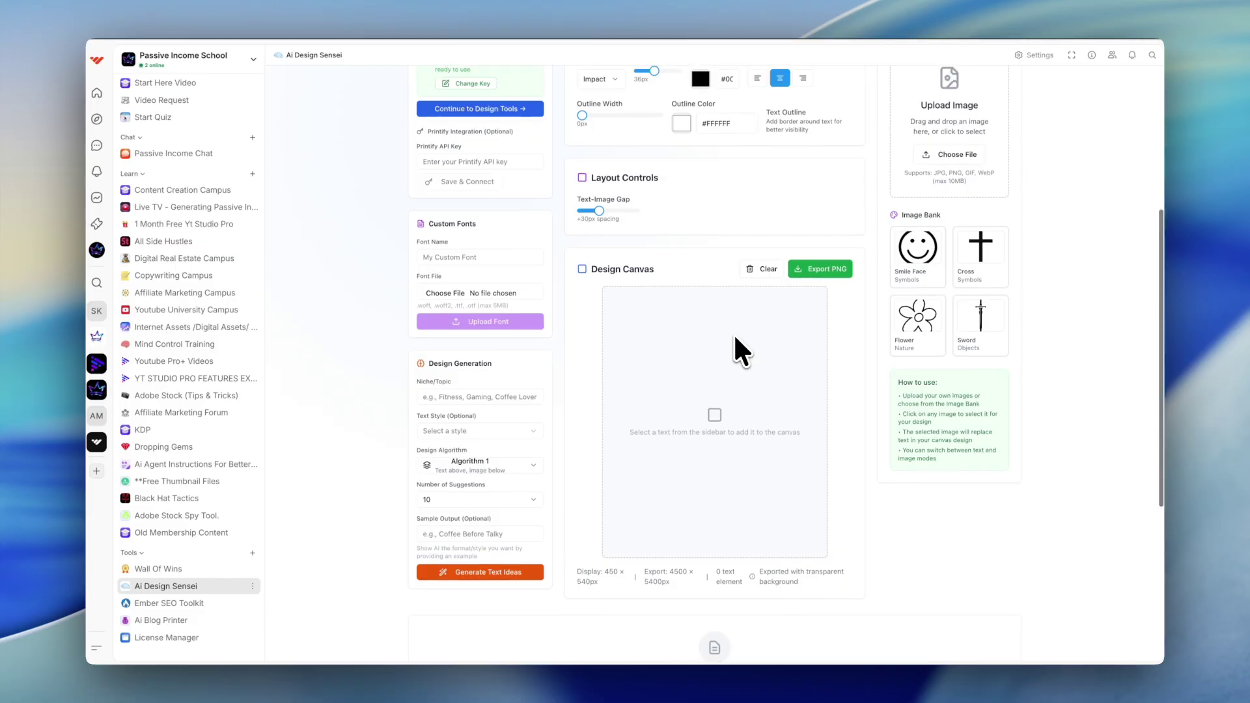
pyautogui.scroll(-2, 736, 337)
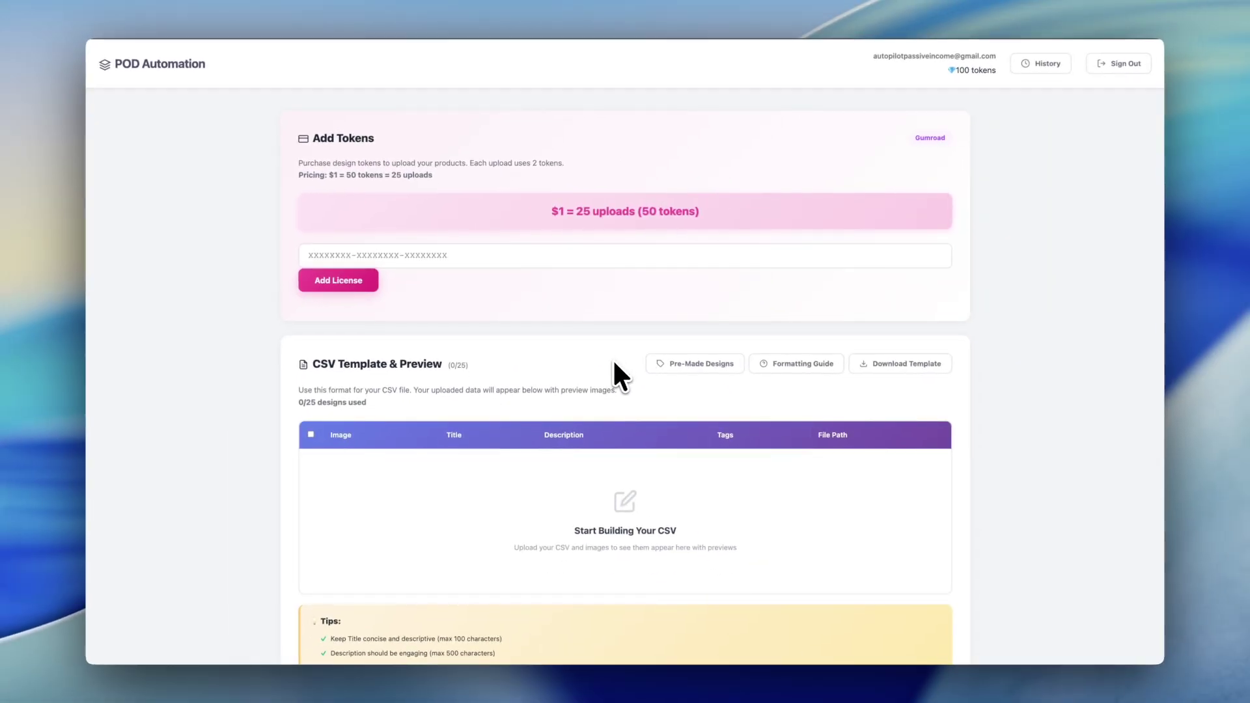
pyautogui.scroll(-4, 616, 364)
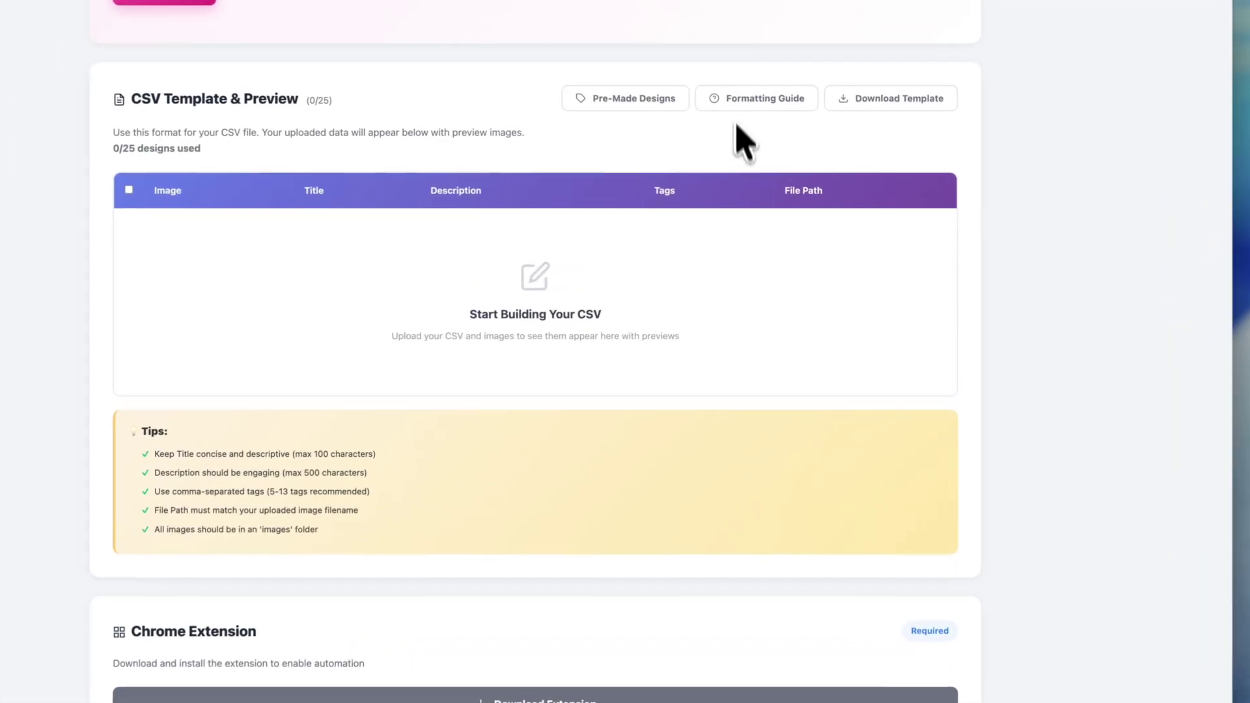
pyautogui.click(777, 130)
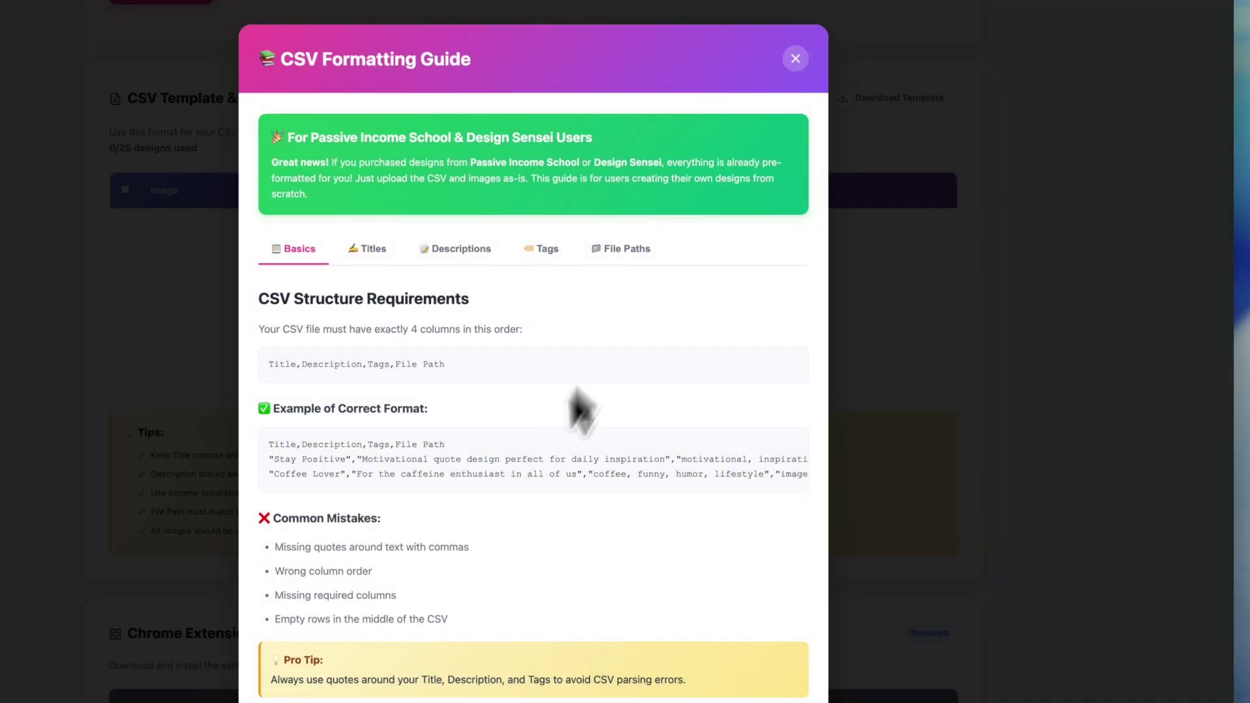
pyautogui.scroll(-1, 580, 409)
pyautogui.click(952, 405)
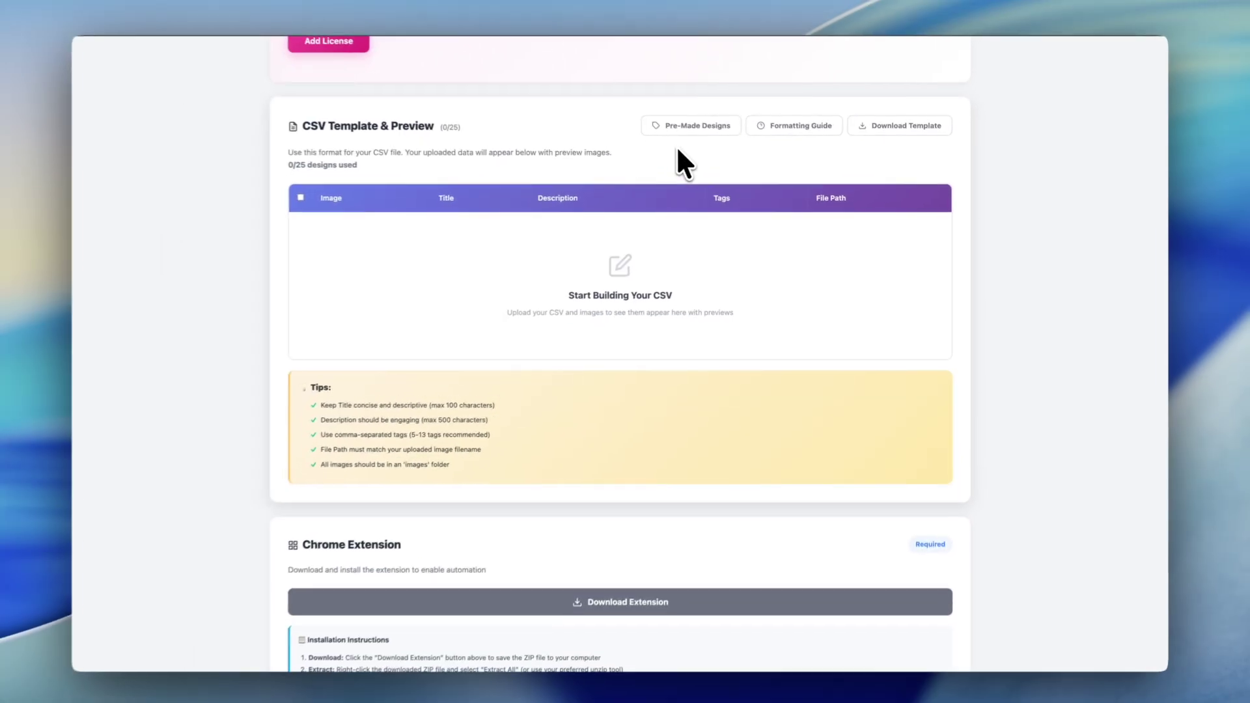
pyautogui.scroll(-6, 670, 202)
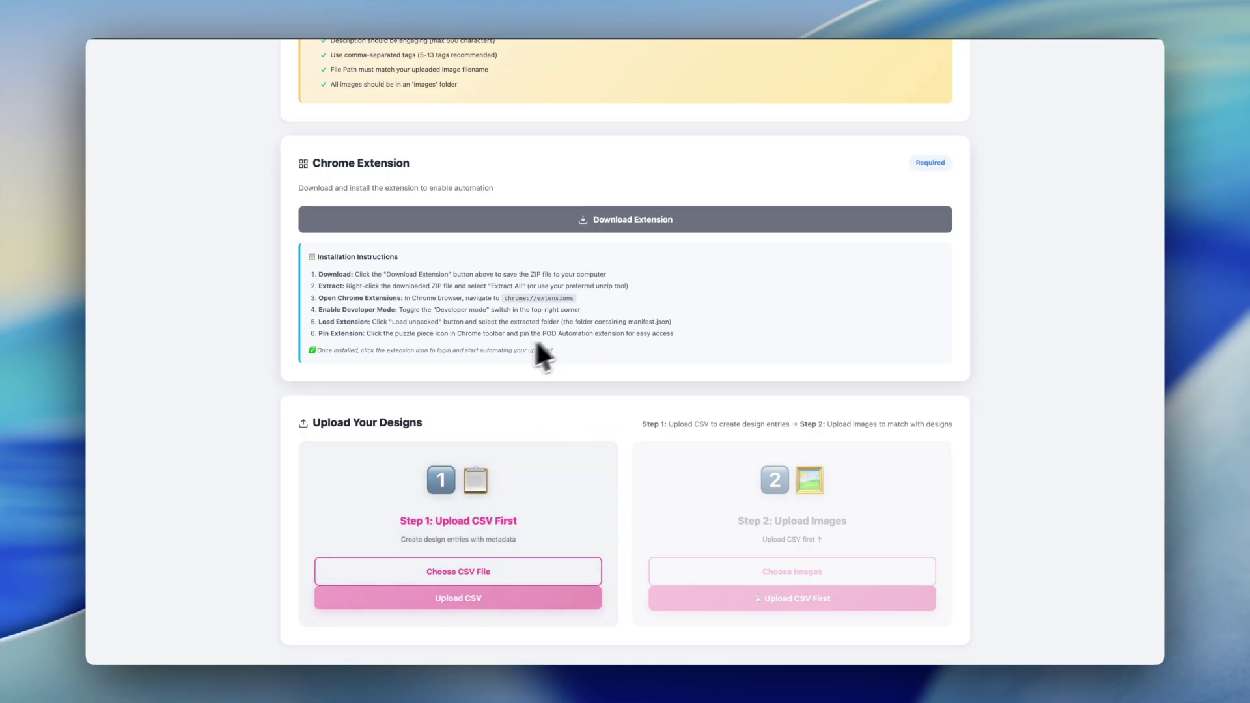
pyautogui.scroll(3, 514, 351)
pyautogui.scroll(8, 537, 301)
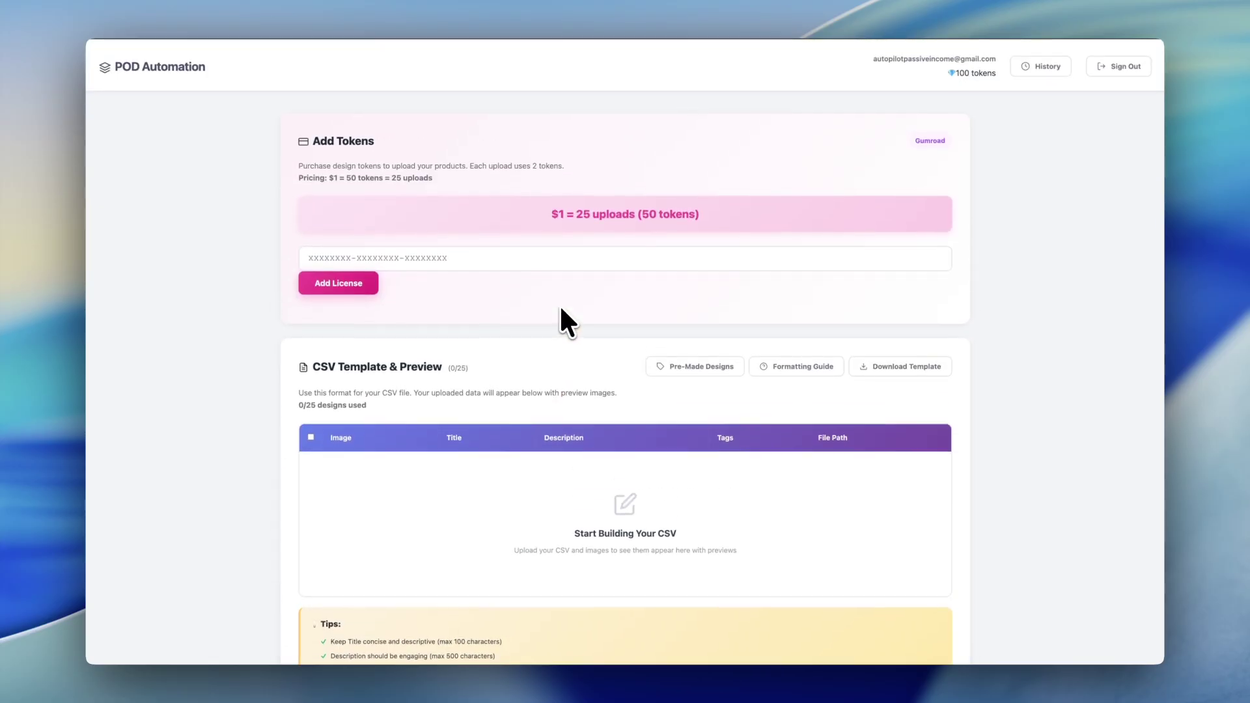
pyautogui.scroll(-1, 561, 309)
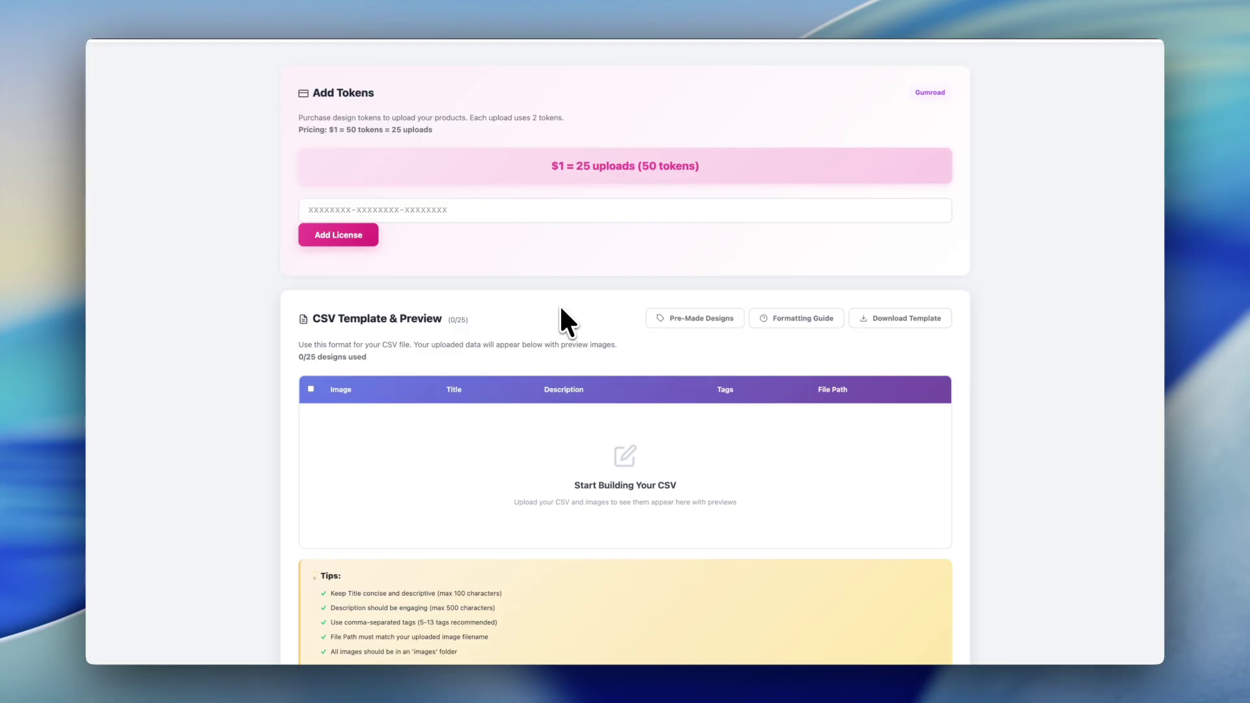
pyautogui.scroll(-8, 561, 310)
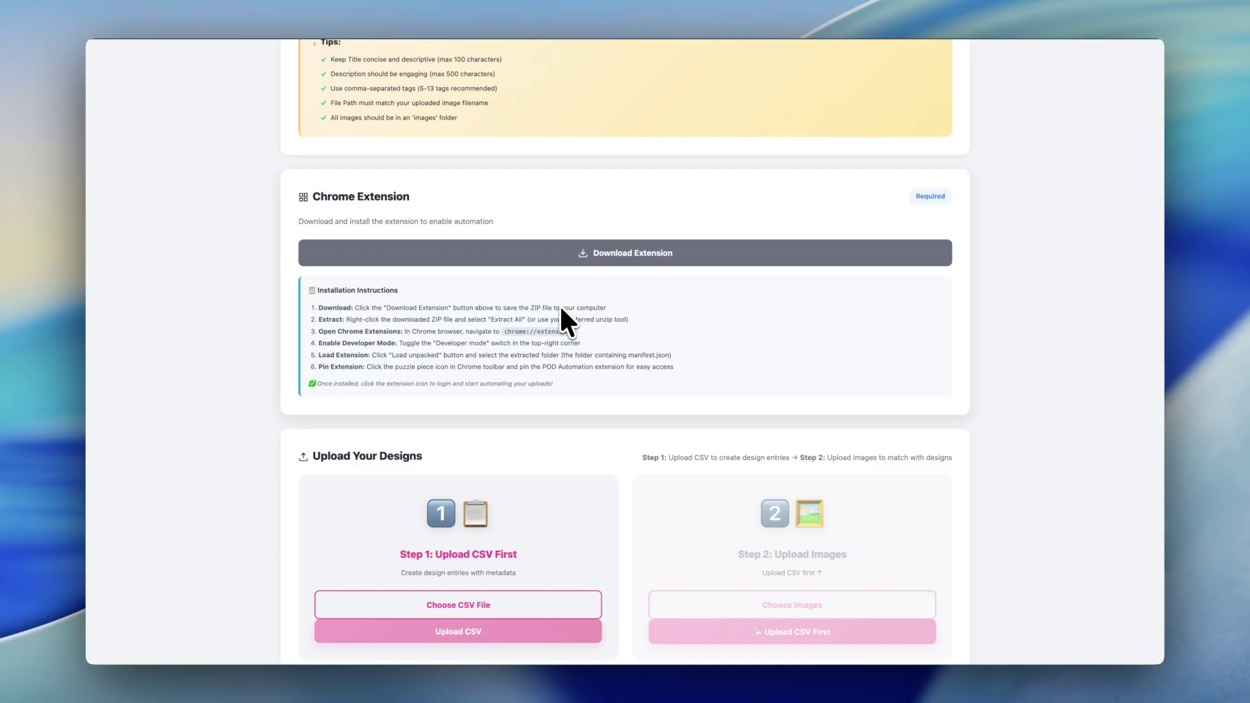
pyautogui.scroll(-1, 561, 310)
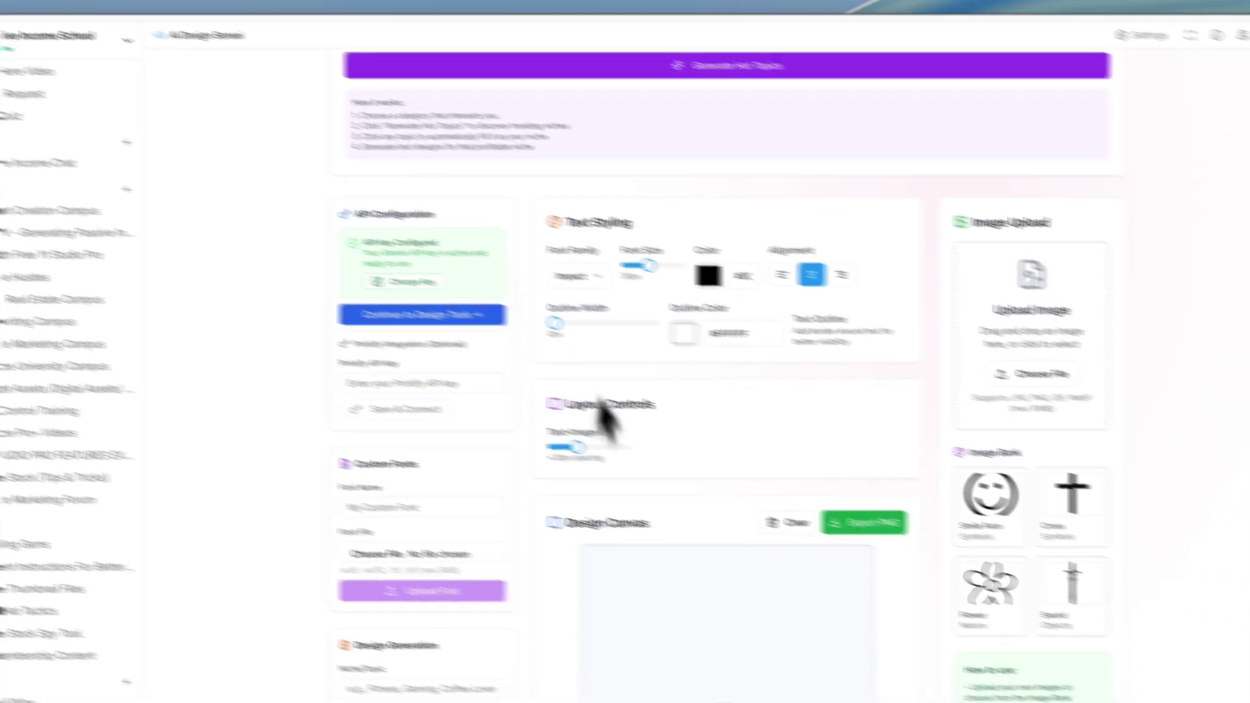
# Step: Enter the niche 'Jesus christ bible quotes', choose 5 suggestions and generate text ideas
pyautogui.scroll(-8, 790, 447)
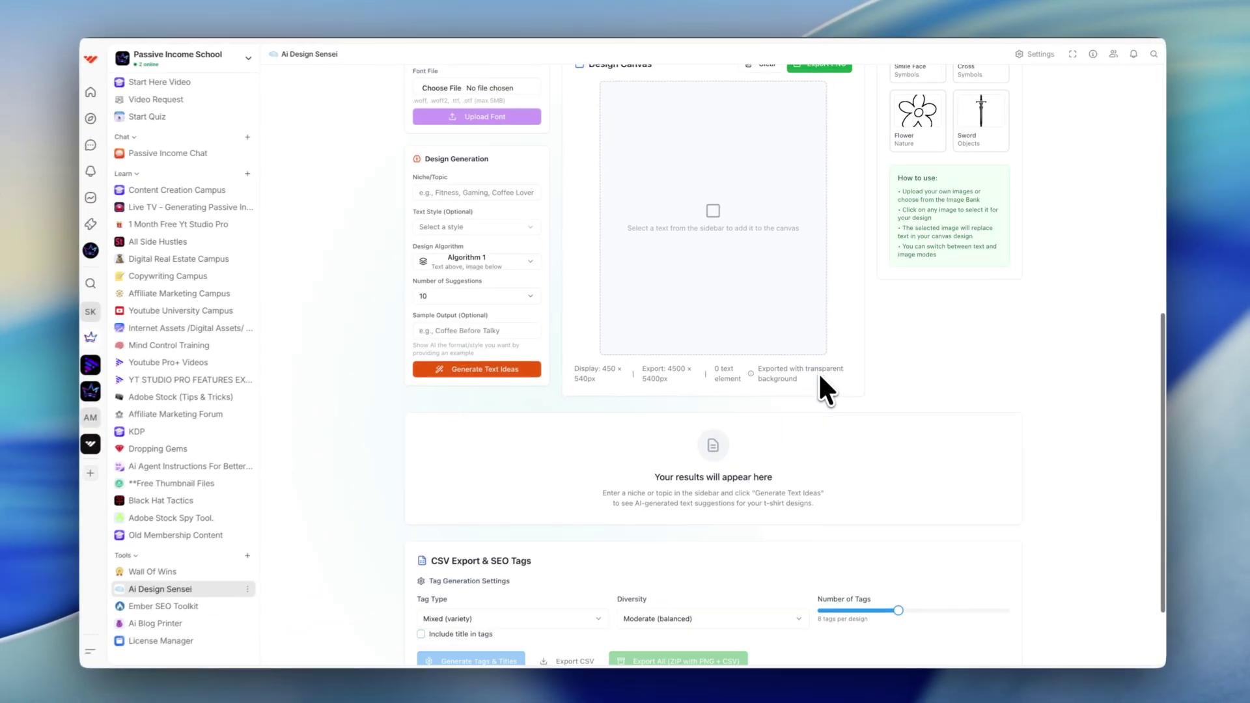
pyautogui.scroll(-2, 819, 370)
pyautogui.scroll(5, 819, 370)
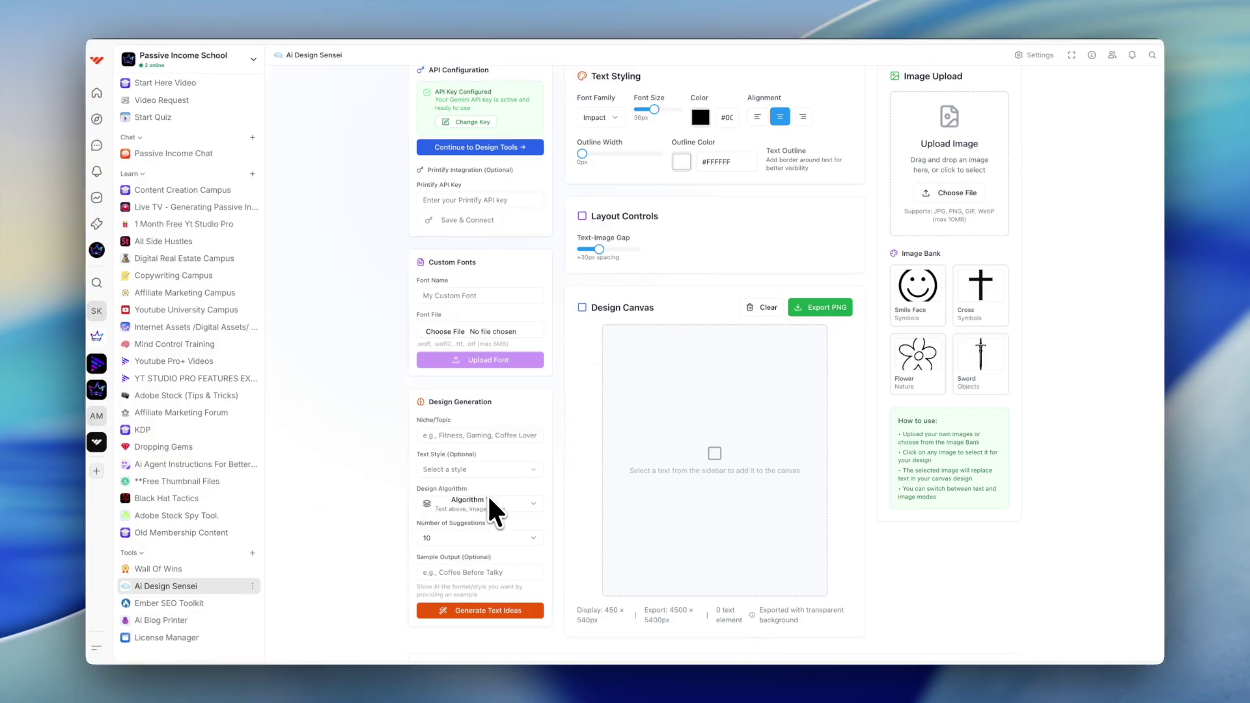
pyautogui.click(464, 435)
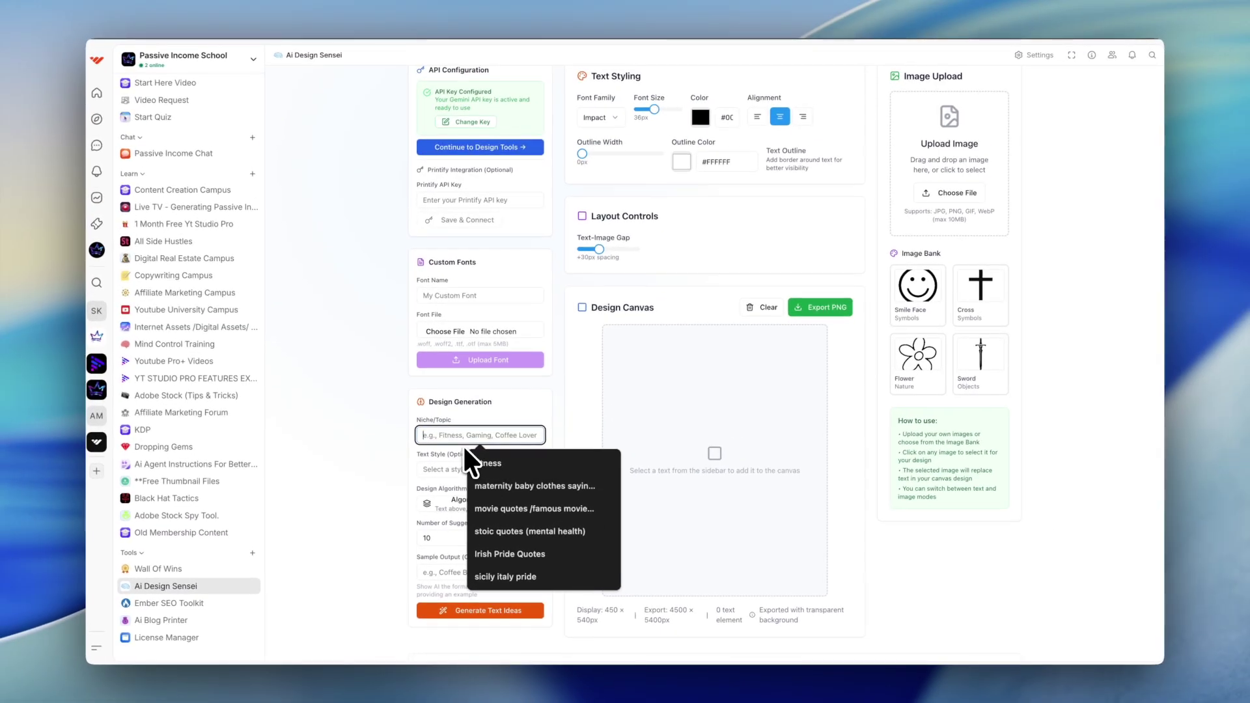
pyautogui.write('Jesus christ bi')
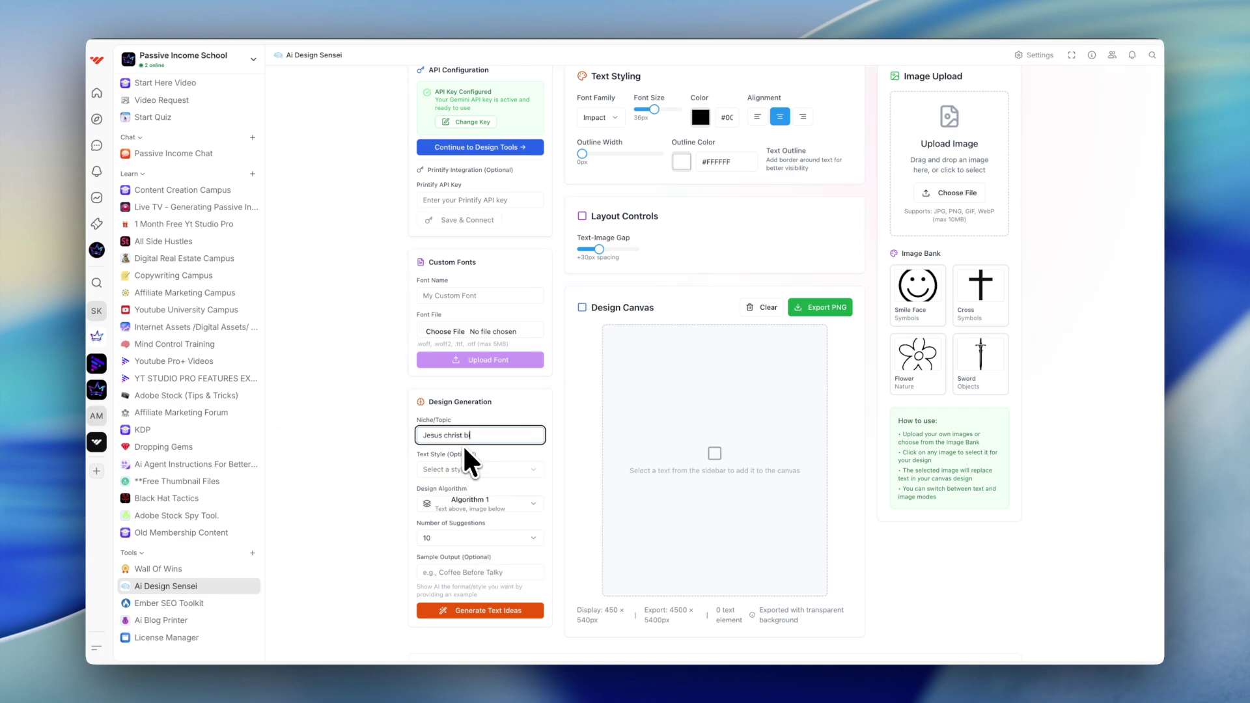
pyautogui.write('ble quotes')
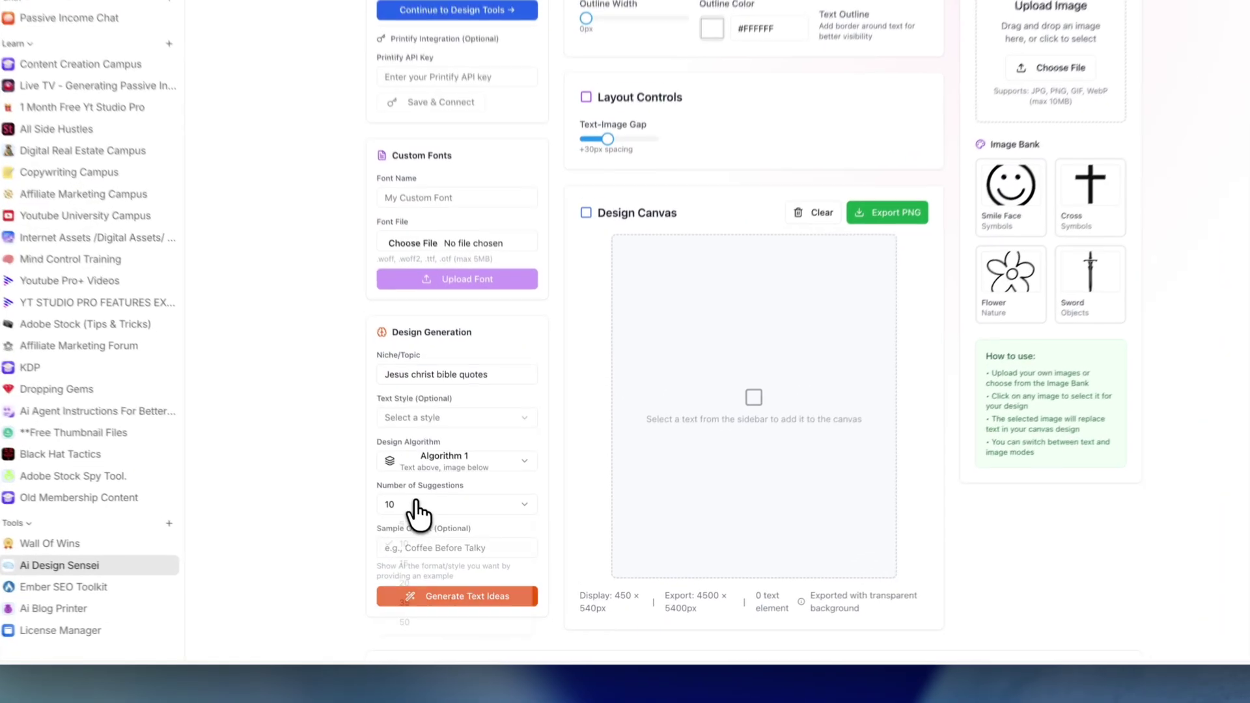
pyautogui.click(442, 538)
pyautogui.click(453, 557)
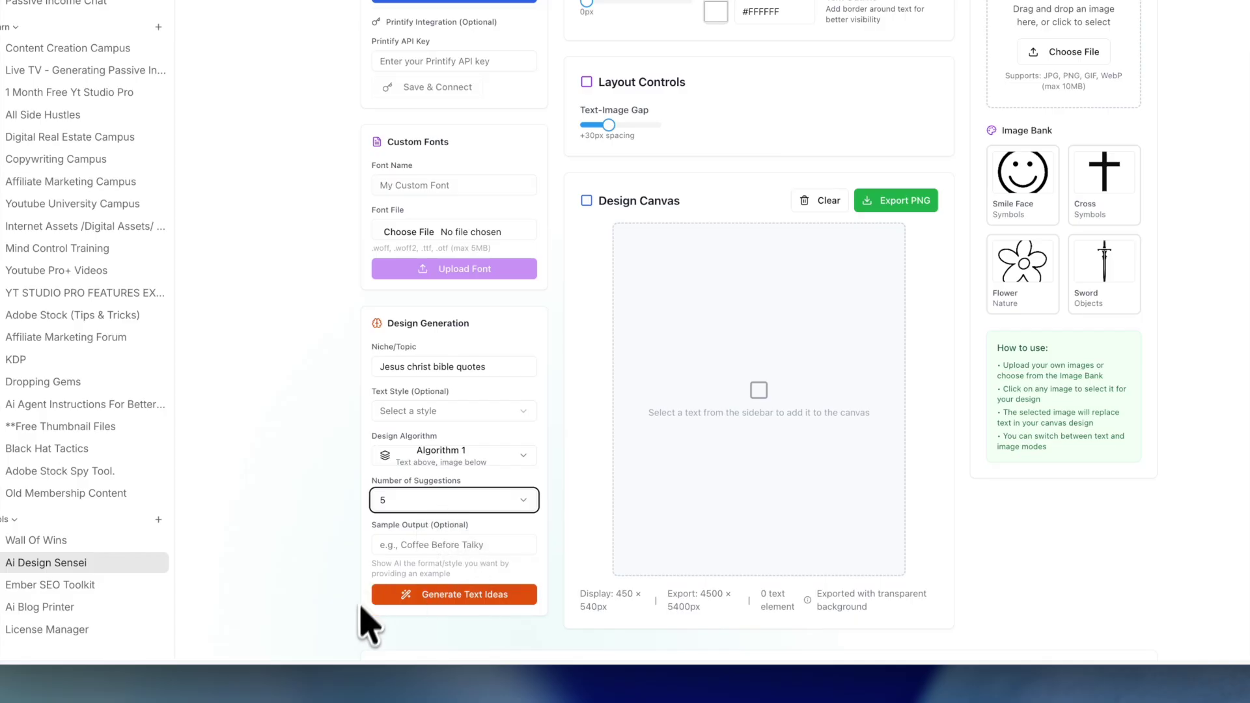
pyautogui.click(450, 596)
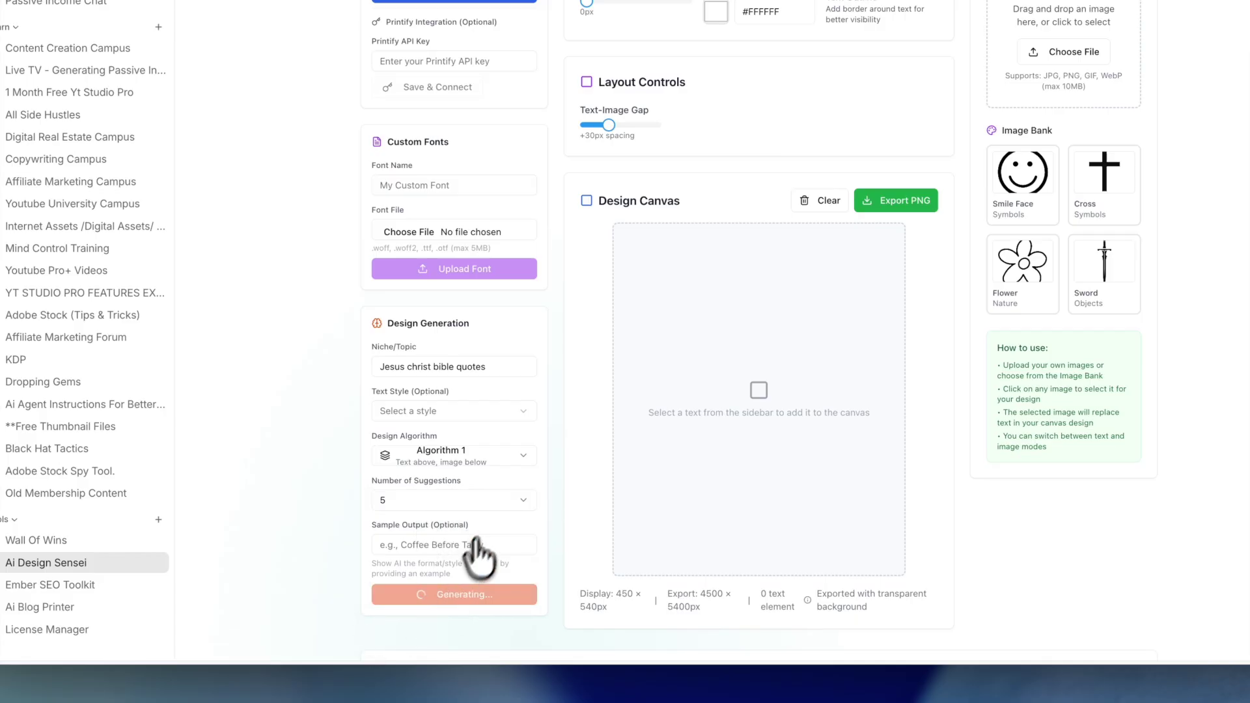
pyautogui.scroll(-5, 501, 540)
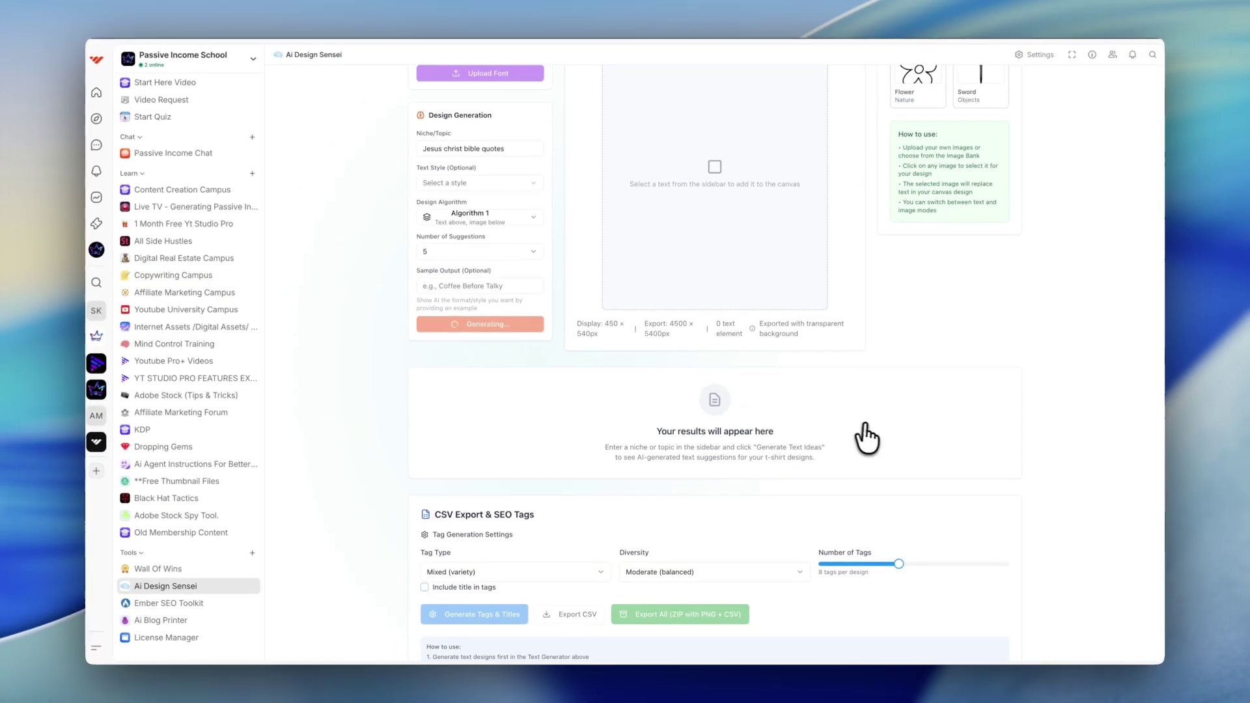
# Step: Select the Cross image from the Image Bank and place He Is Risen on the canvas
pyautogui.scroll(3, 721, 399)
pyautogui.scroll(-5, 839, 470)
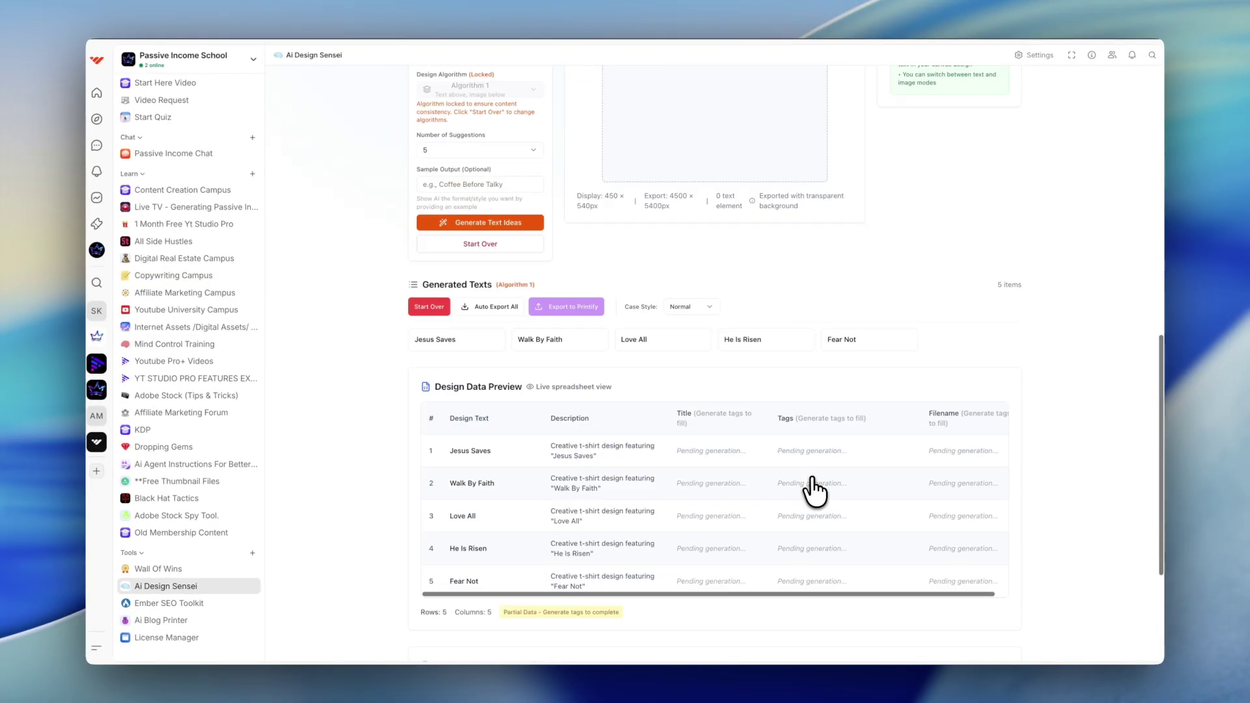
pyautogui.scroll(5, 485, 518)
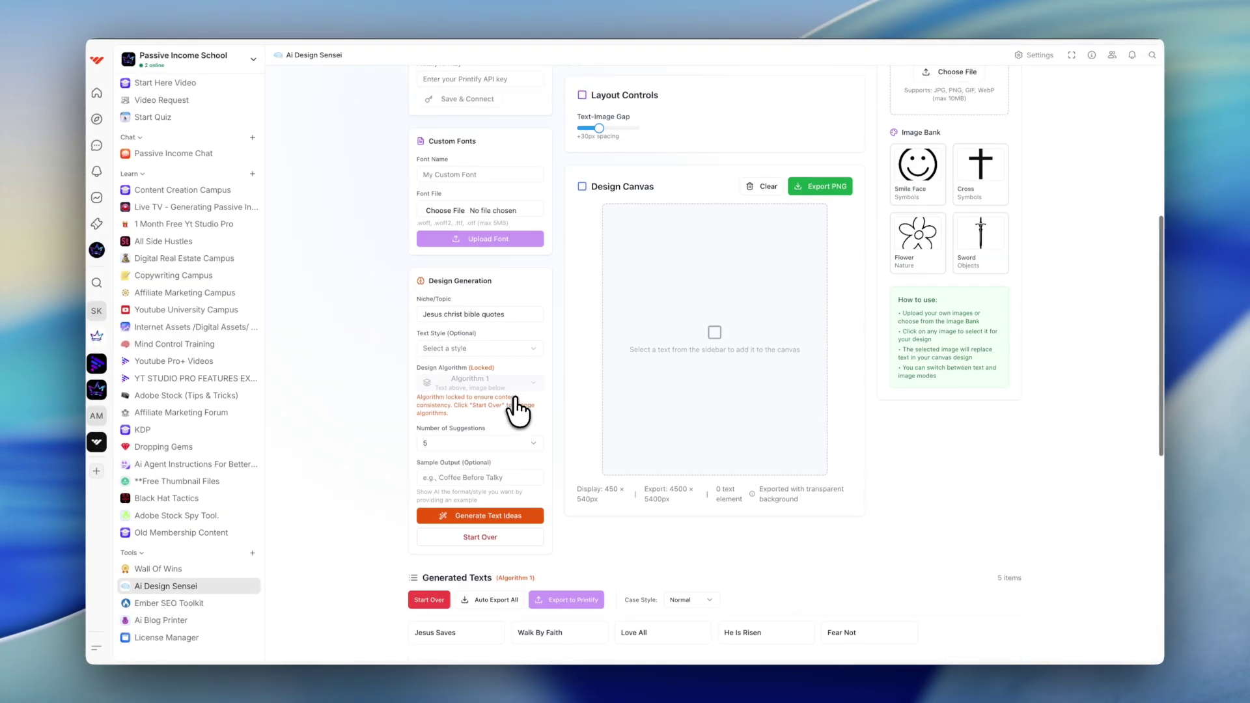
pyautogui.click(979, 171)
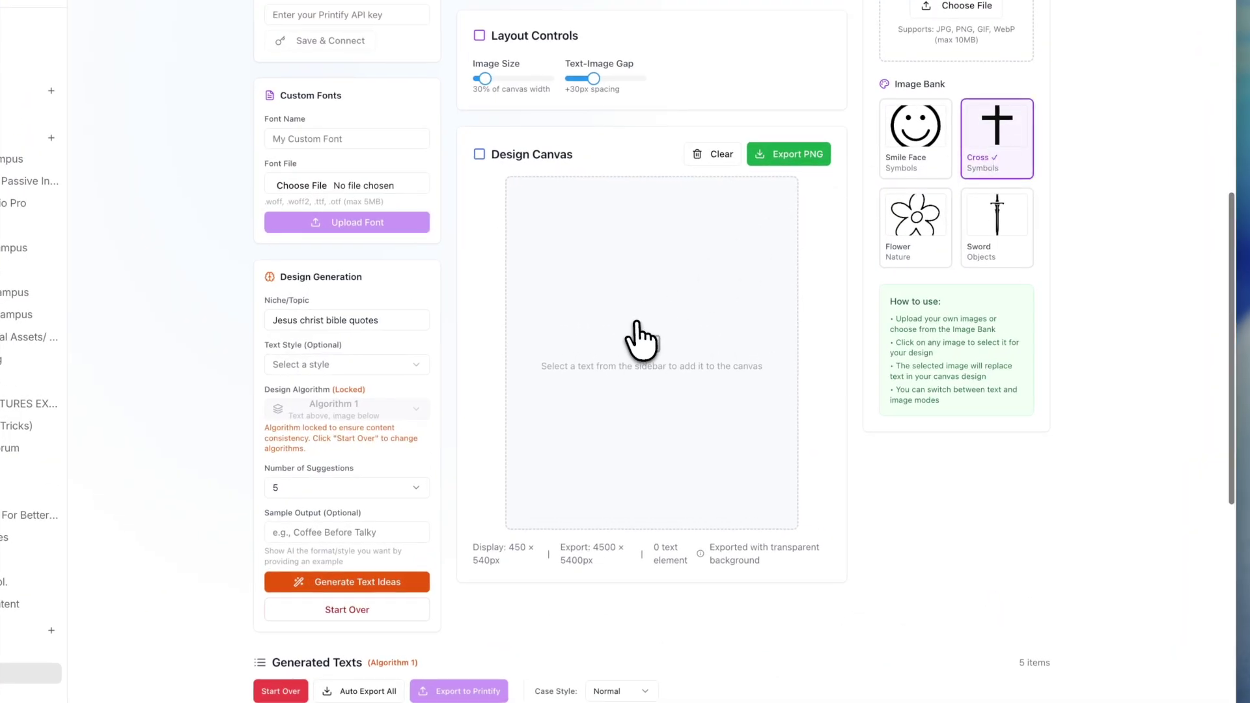
pyautogui.scroll(-5, 586, 501)
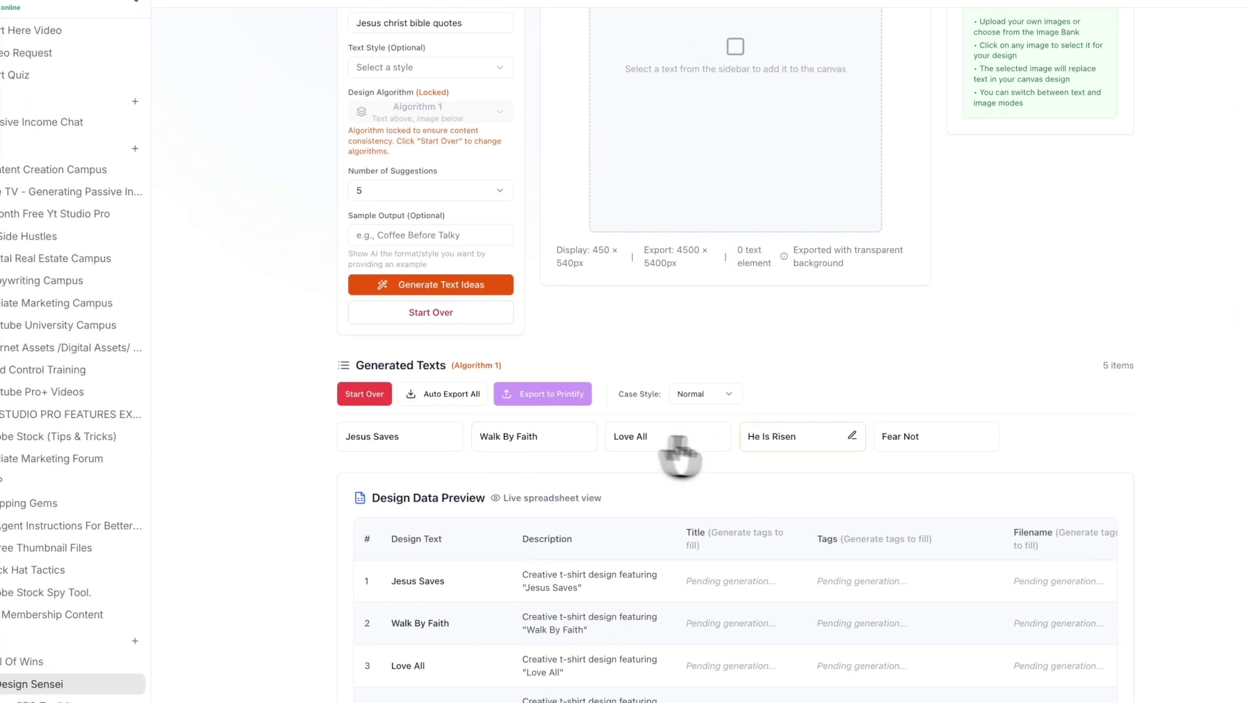
pyautogui.click(762, 456)
pyautogui.scroll(4, 748, 315)
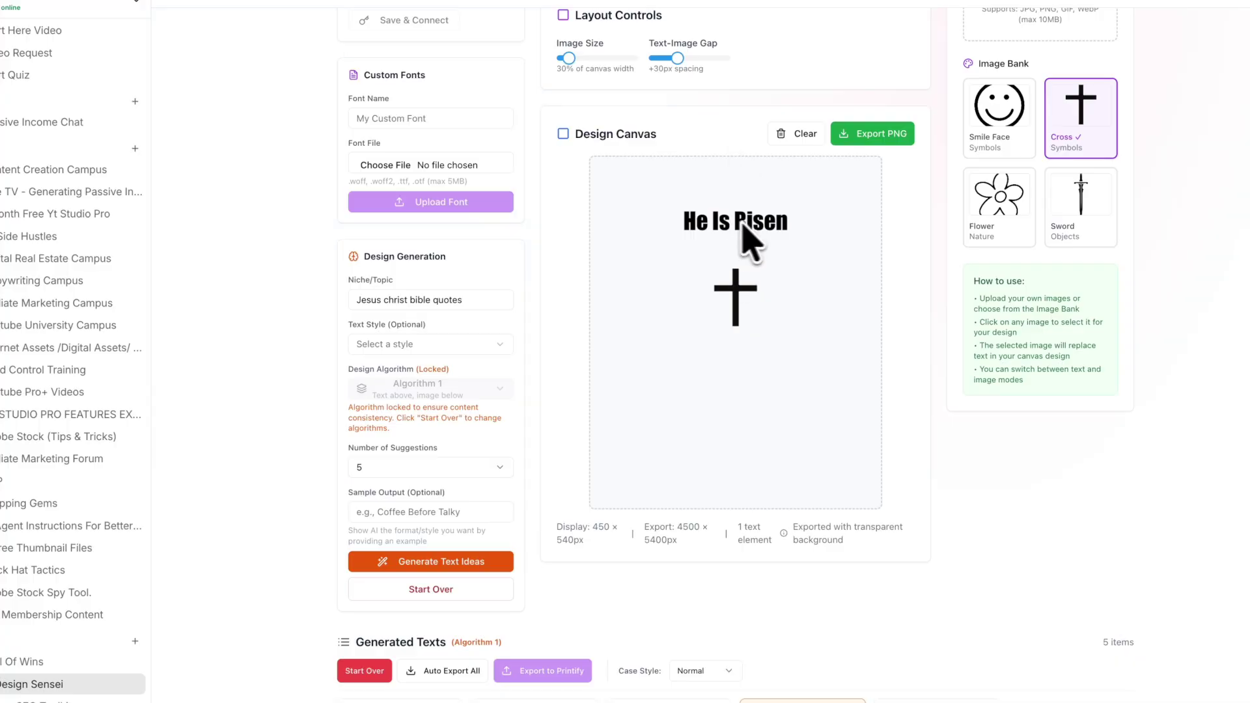
pyautogui.scroll(7, 818, 217)
# Step: Style He Is Risen in Old England at 47px with a 2px blue outline
pyautogui.click(602, 315)
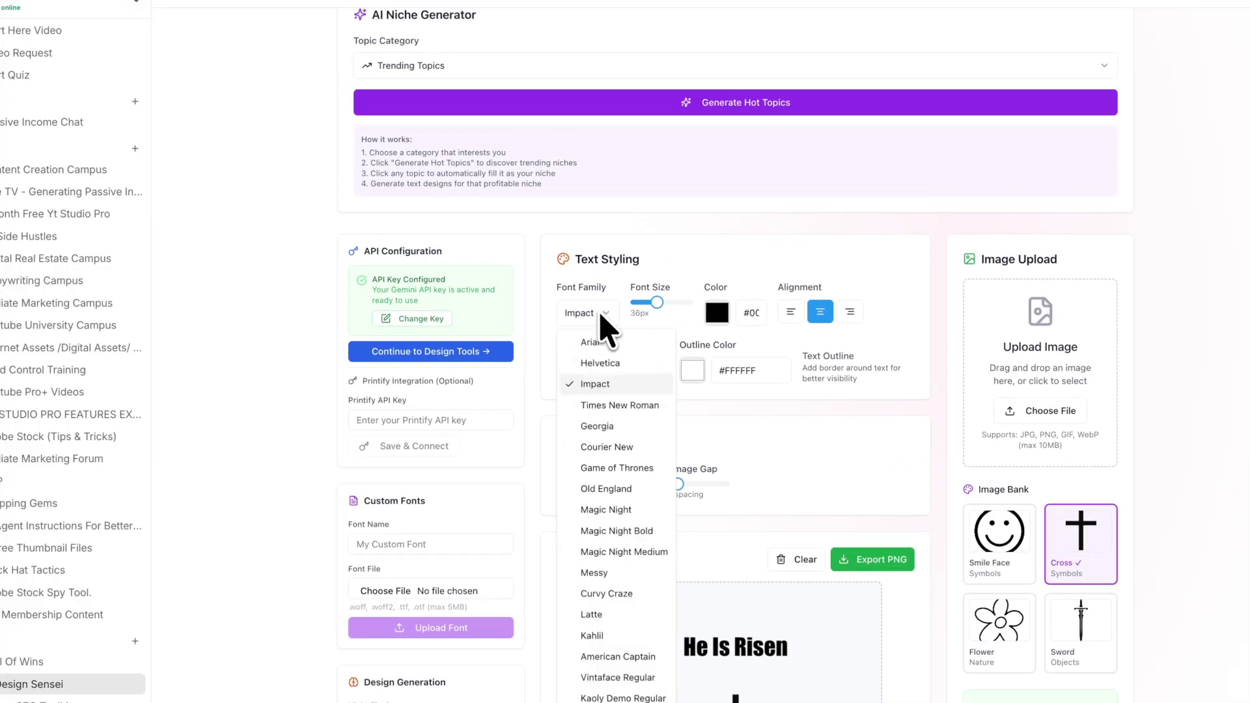
pyautogui.click(606, 492)
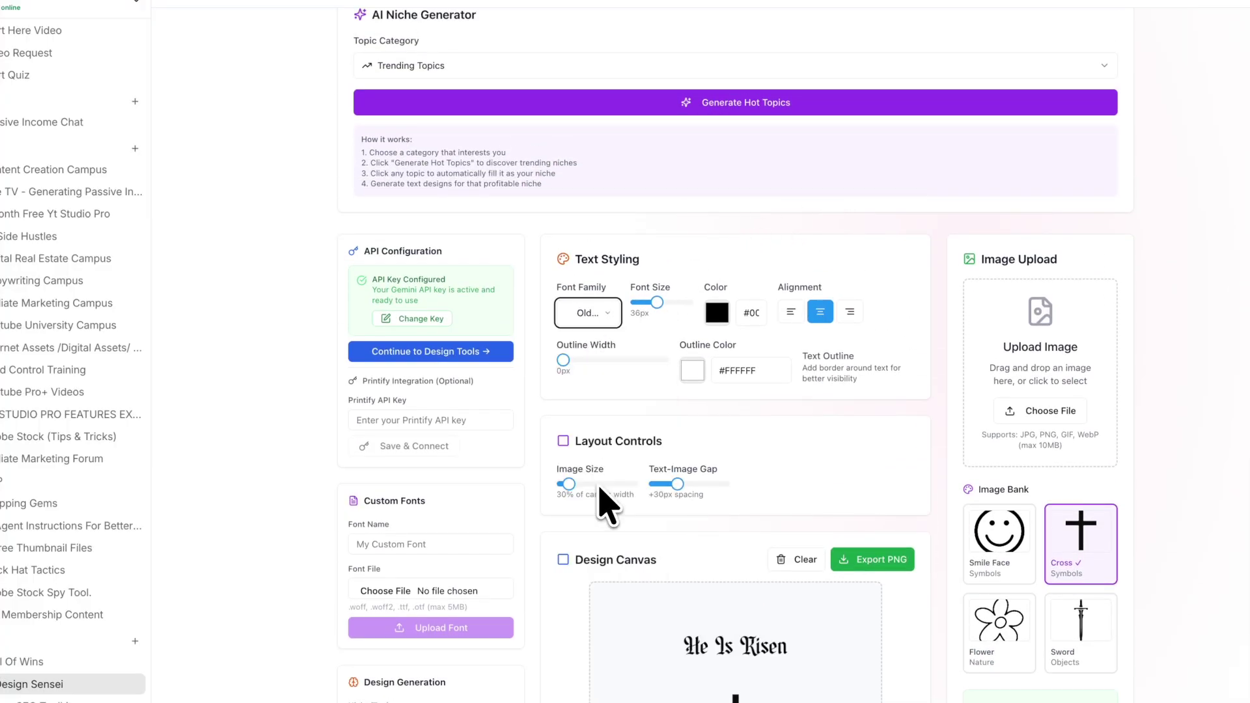
pyautogui.scroll(-2, 651, 521)
pyautogui.scroll(-1, 671, 554)
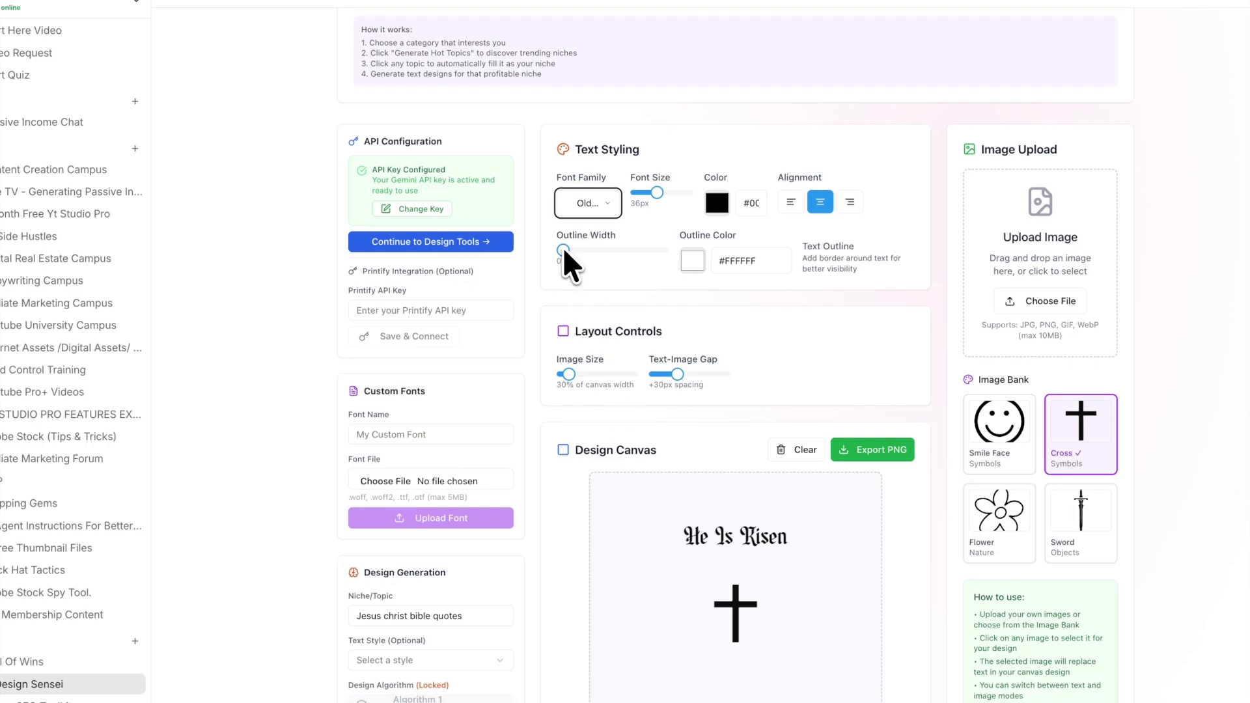
pyautogui.moveTo(563, 250); pyautogui.dragTo(572, 250)
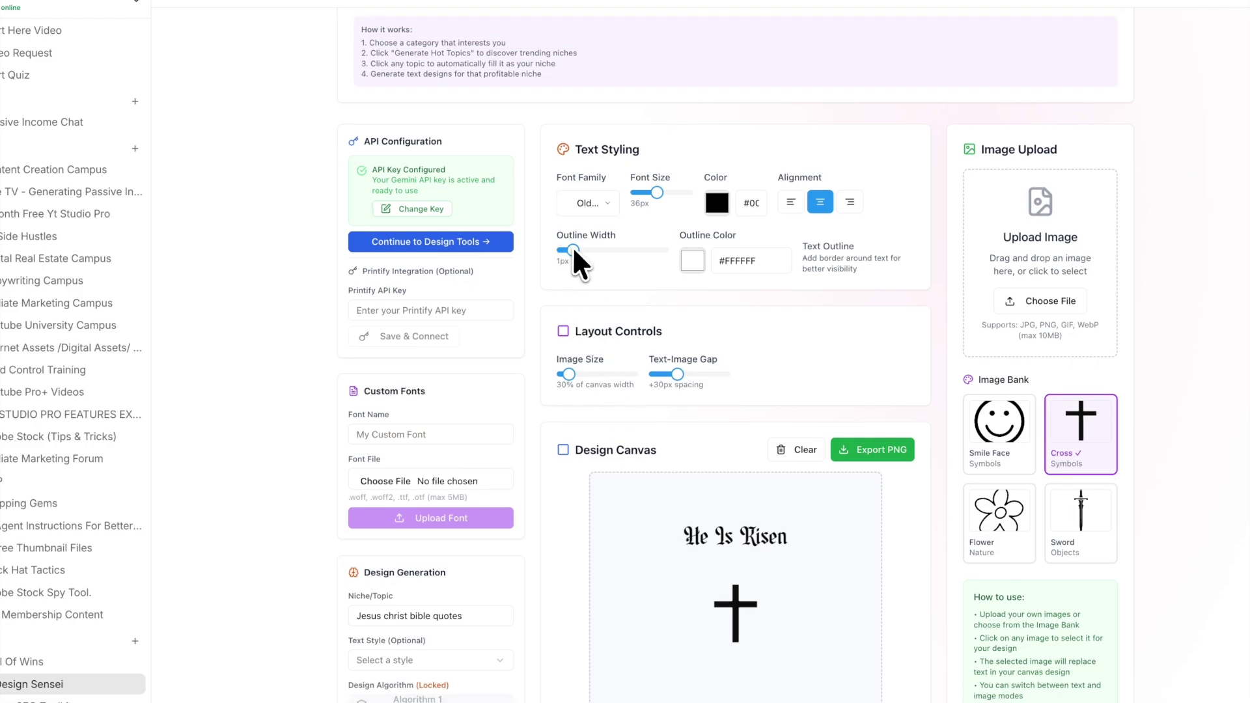
pyautogui.click(690, 262)
pyautogui.moveTo(705, 304); pyautogui.dragTo(897, 263)
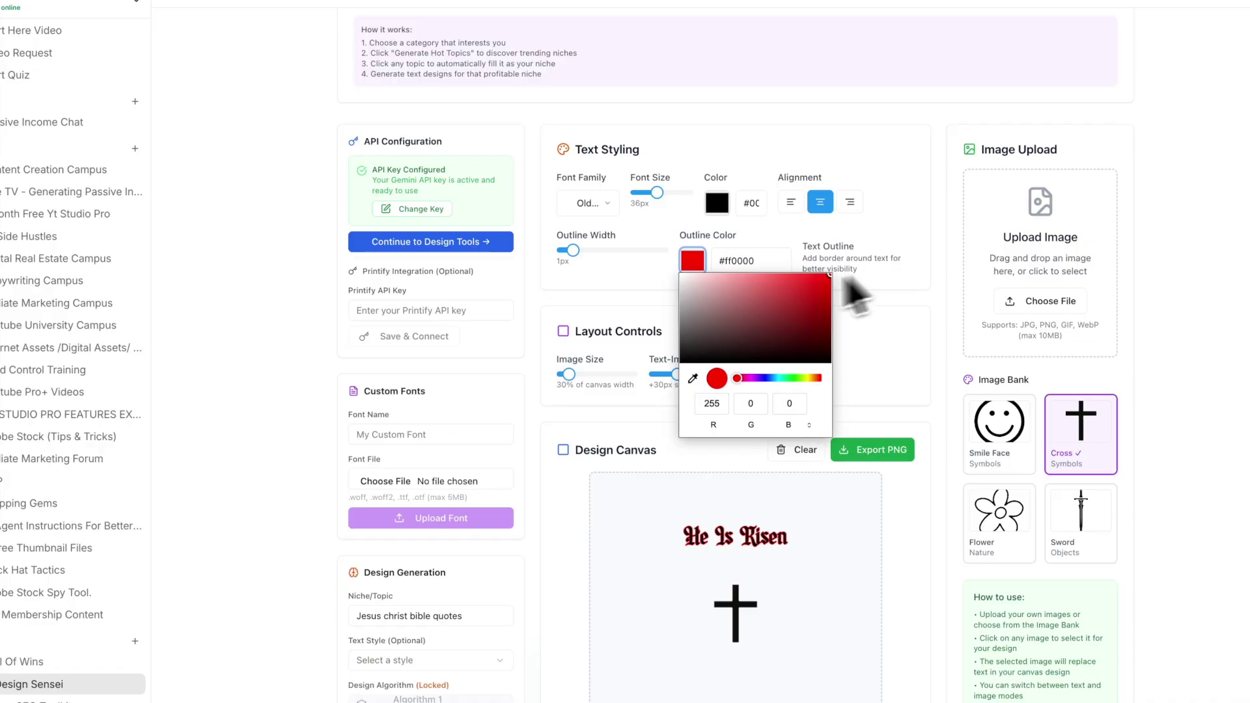
pyautogui.moveTo(766, 378); pyautogui.dragTo(772, 377)
pyautogui.click(885, 293)
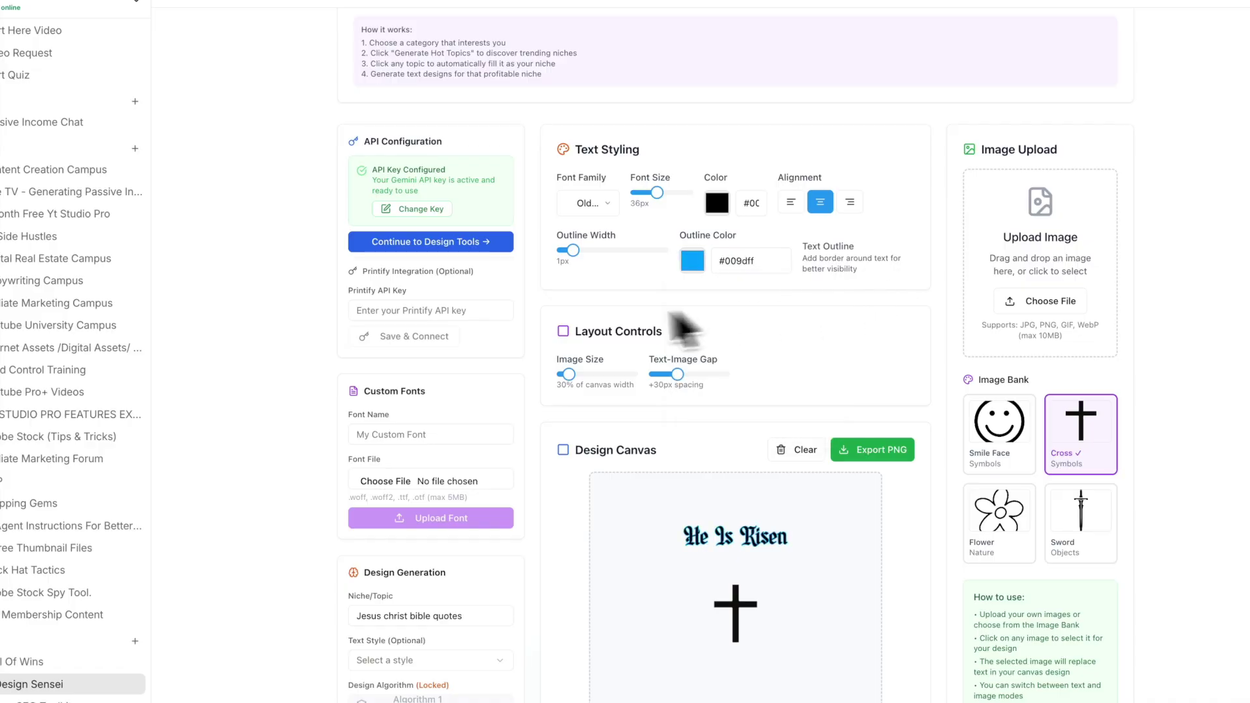
pyautogui.moveTo(655, 194); pyautogui.dragTo(666, 193)
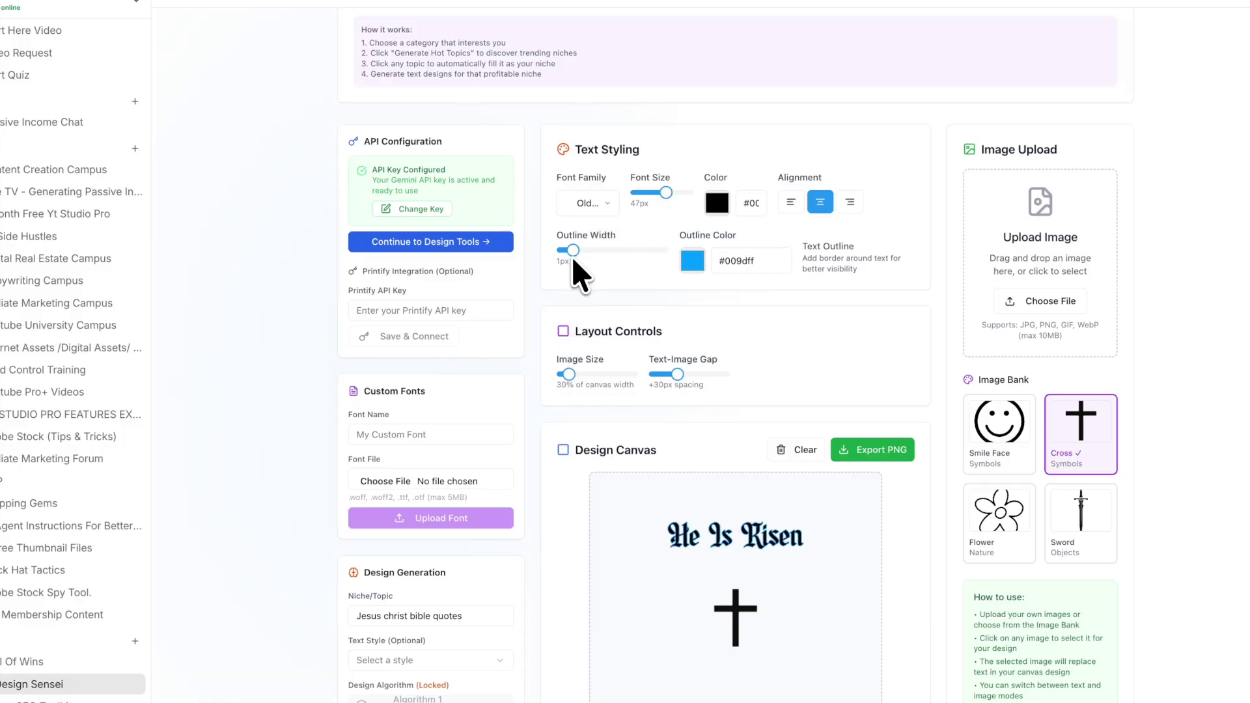
pyautogui.click(594, 250)
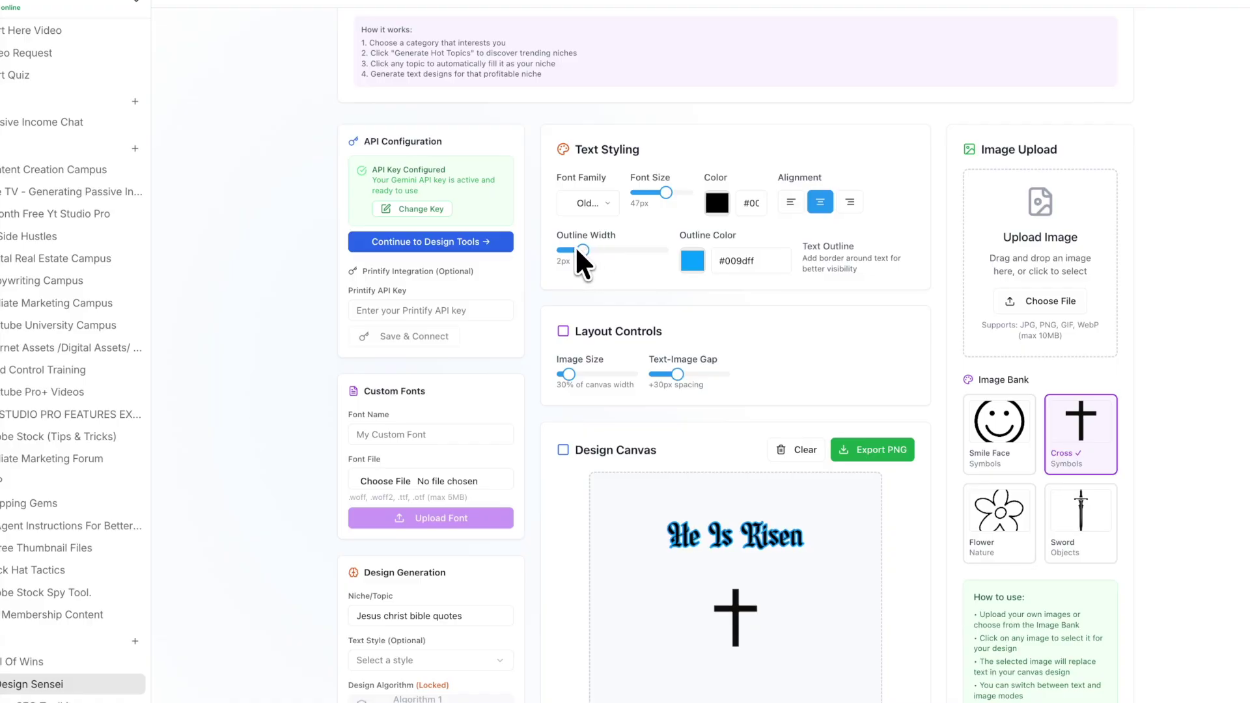
# Step: Set the cross to 50% width with a -10px gap and enlarge the title to 56px
pyautogui.scroll(-3, 987, 513)
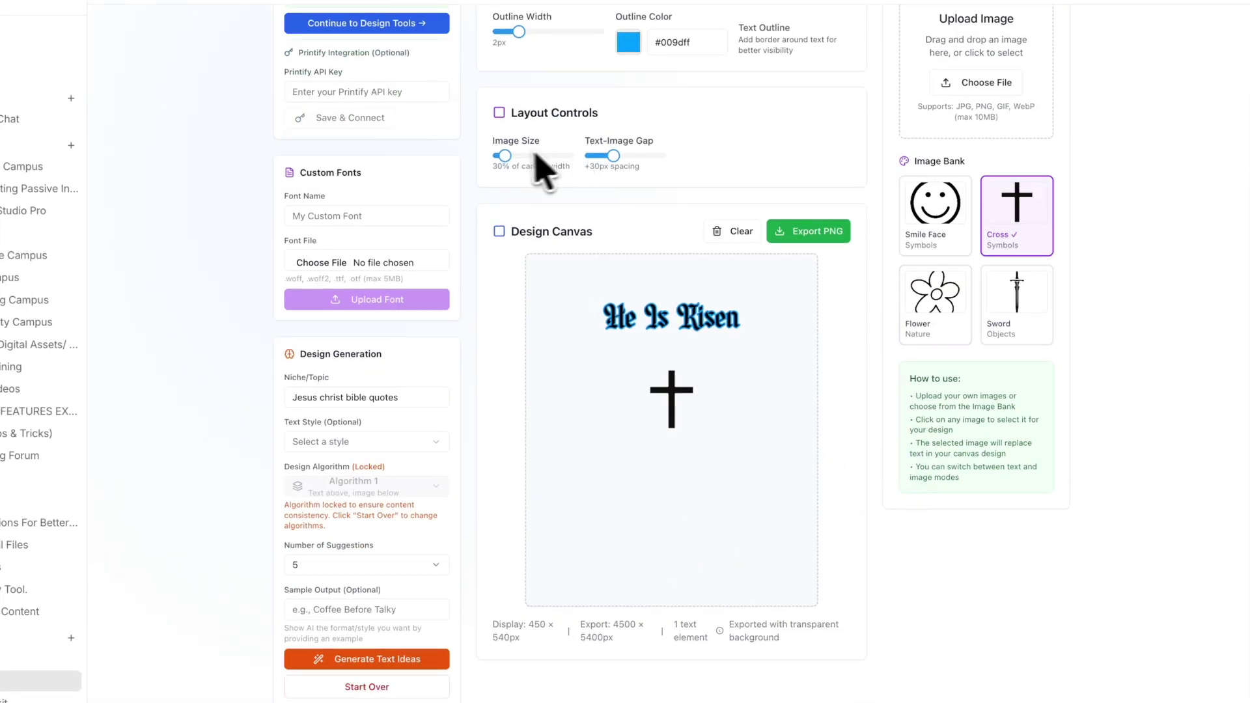
pyautogui.click(512, 156)
pyautogui.click(509, 156)
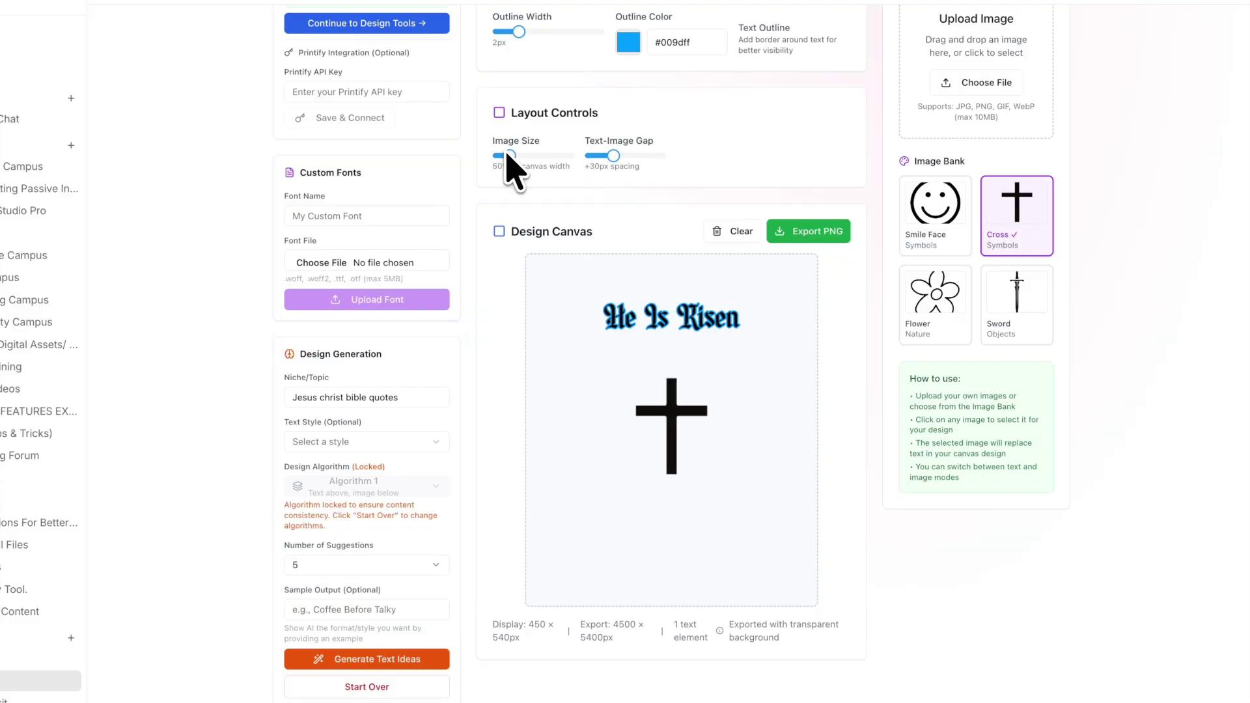
pyautogui.click(606, 156)
pyautogui.moveTo(603, 153); pyautogui.dragTo(604, 155)
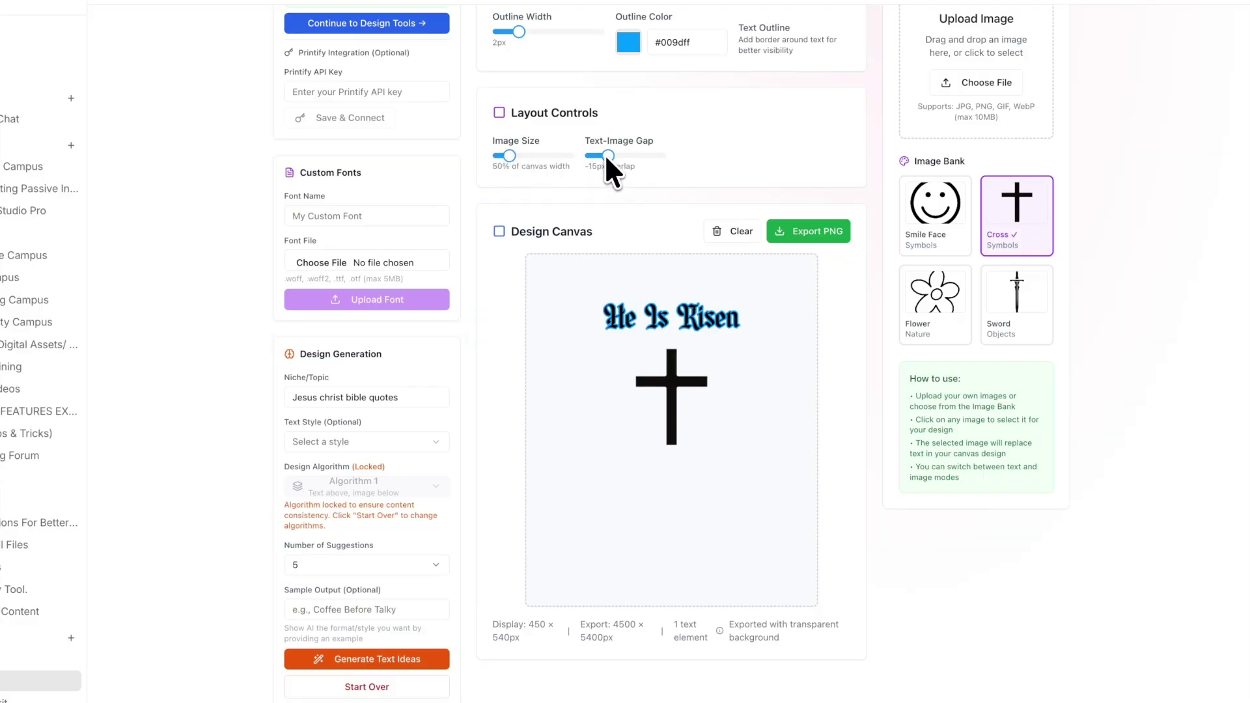
pyautogui.scroll(1, 586, 154)
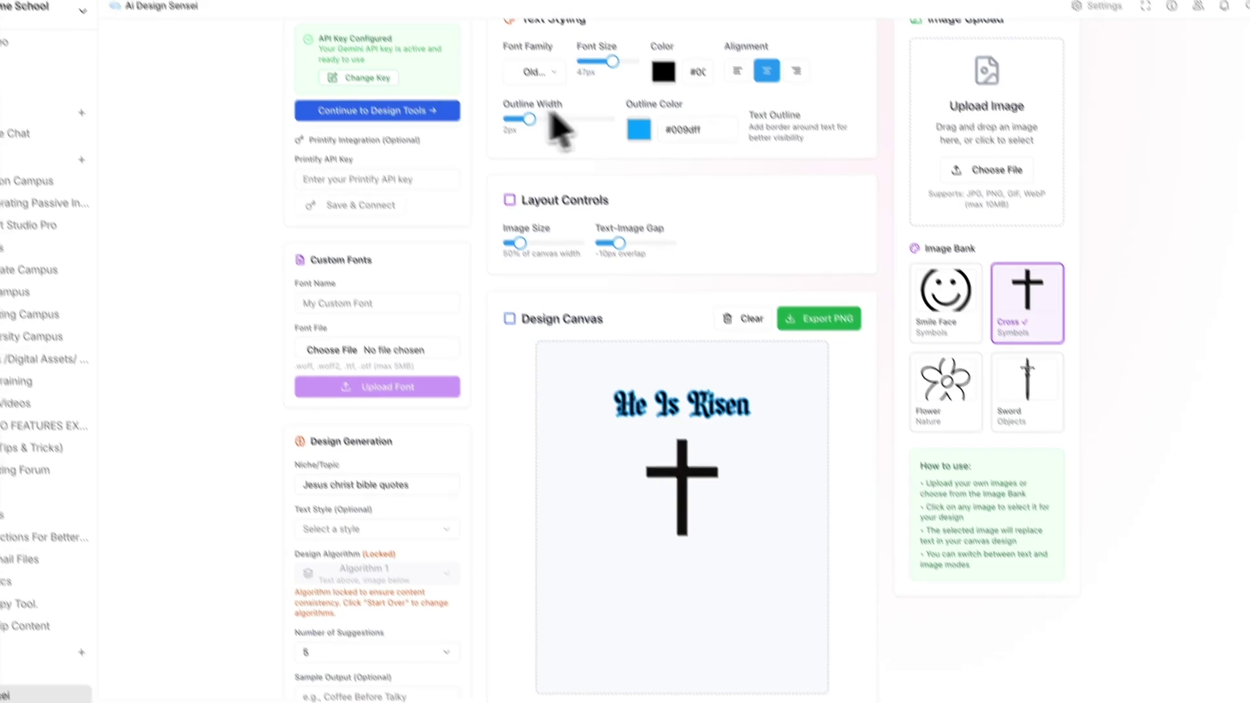
pyautogui.moveTo(603, 47); pyautogui.dragTo(610, 47)
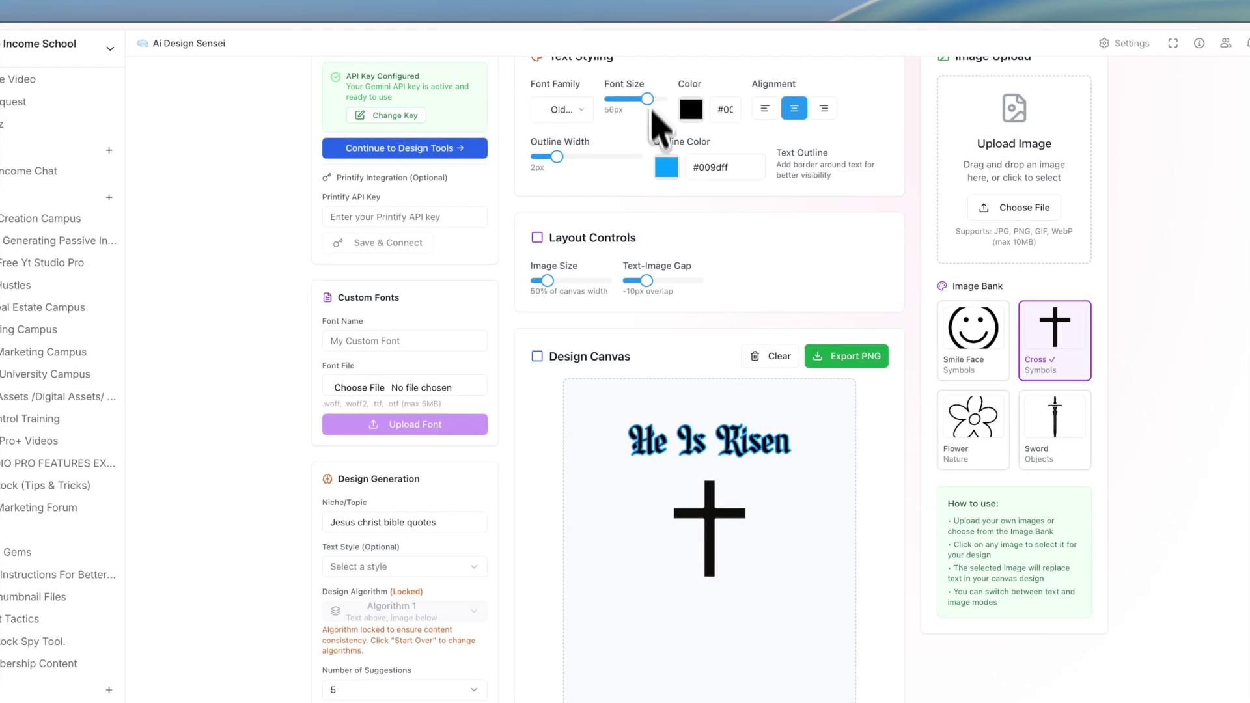
pyautogui.scroll(-3, 633, 398)
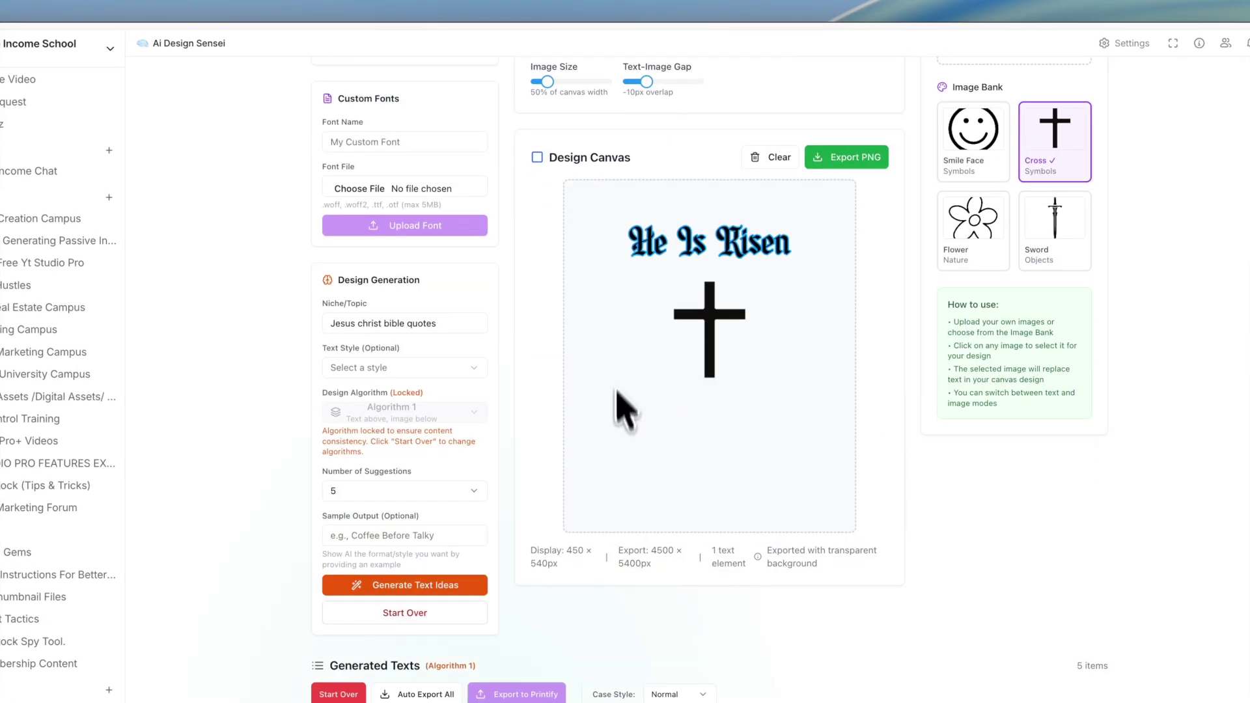
pyautogui.scroll(2, 622, 365)
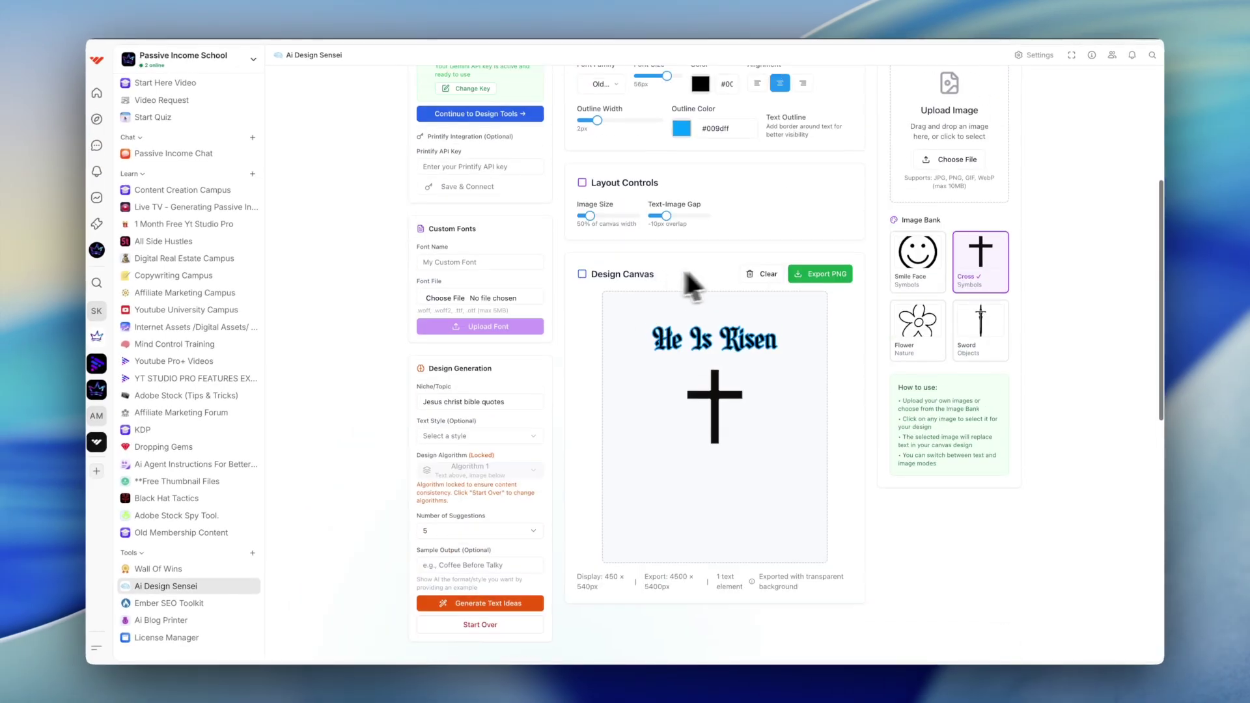
pyautogui.scroll(2, 692, 284)
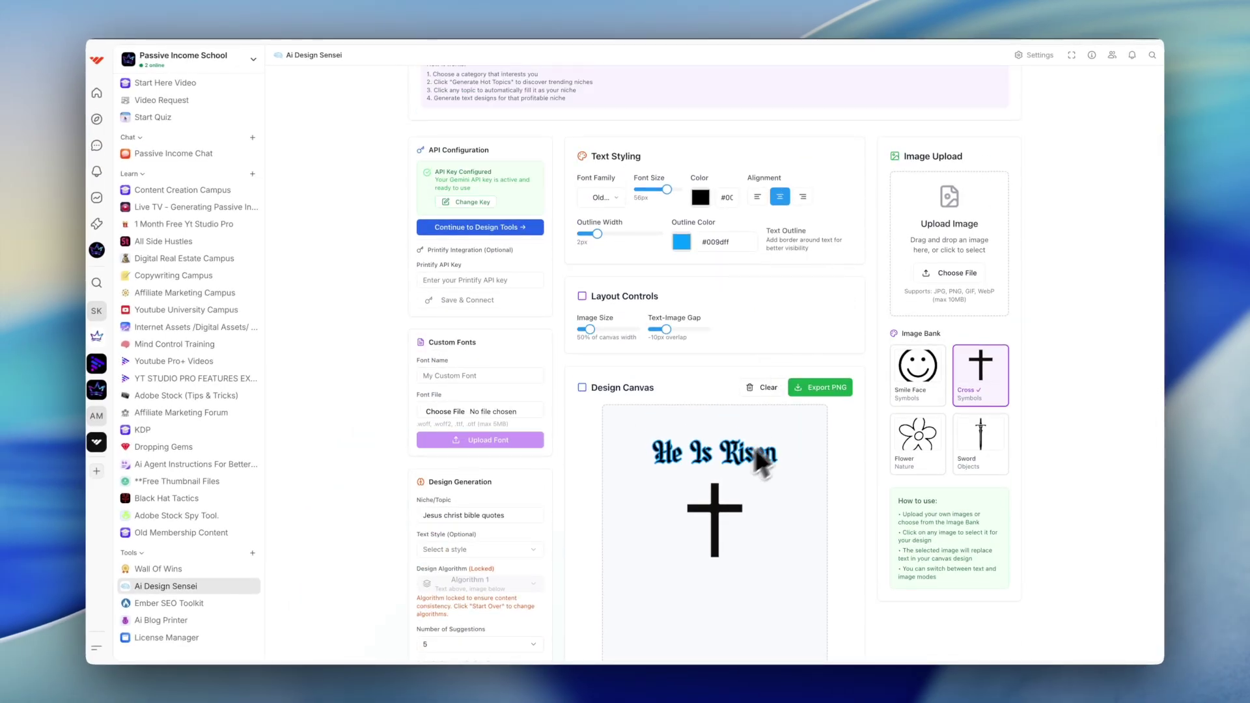
pyautogui.scroll(-4, 833, 448)
pyautogui.scroll(-5, 736, 211)
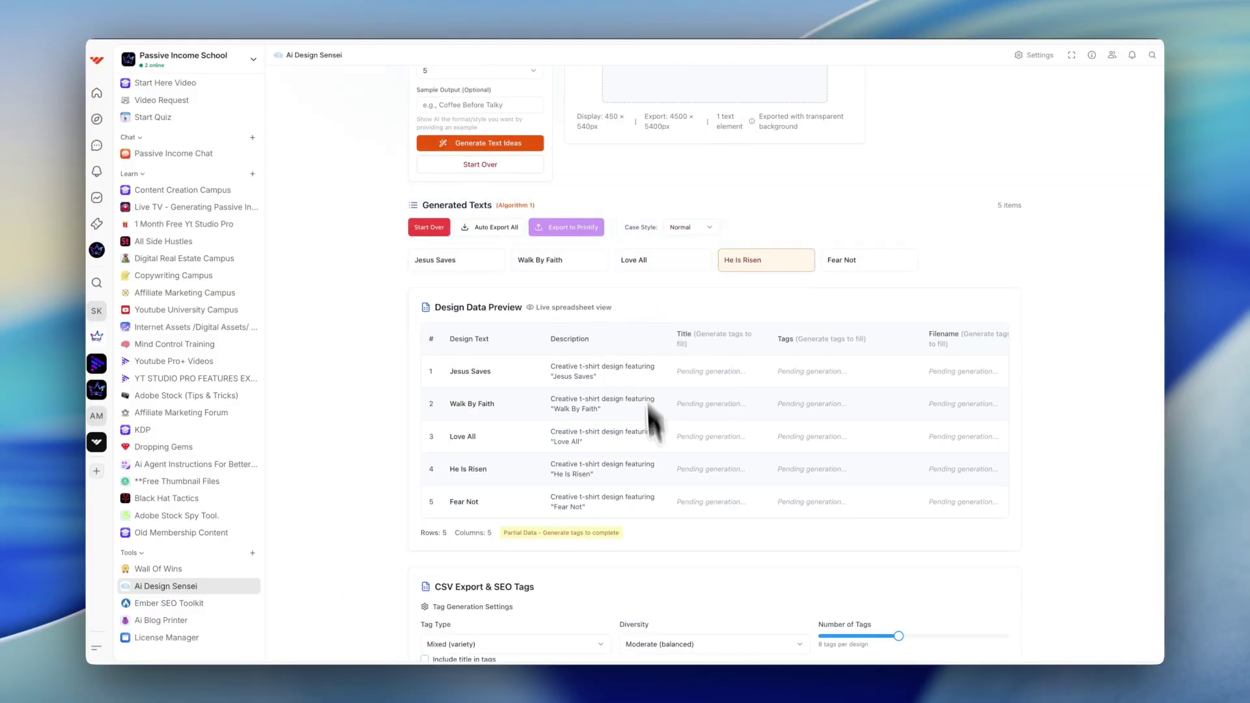
pyautogui.hscroll(1, 904, 502)
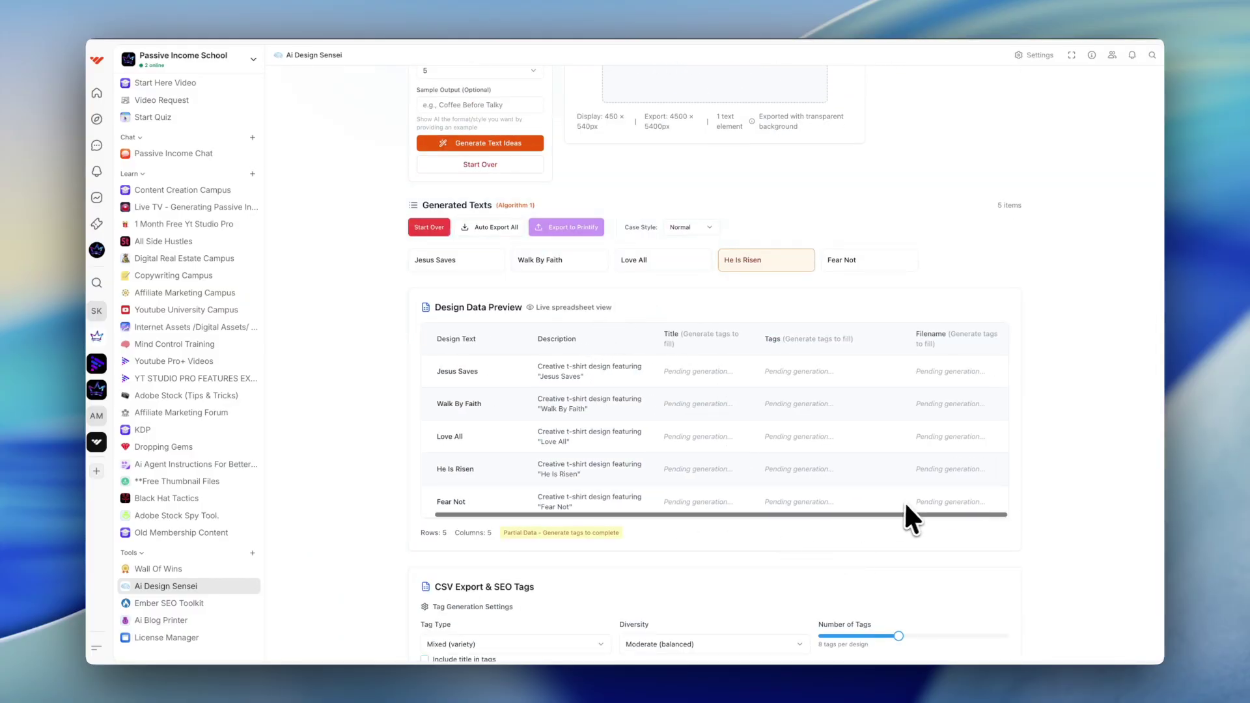
pyautogui.scroll(-2, 938, 413)
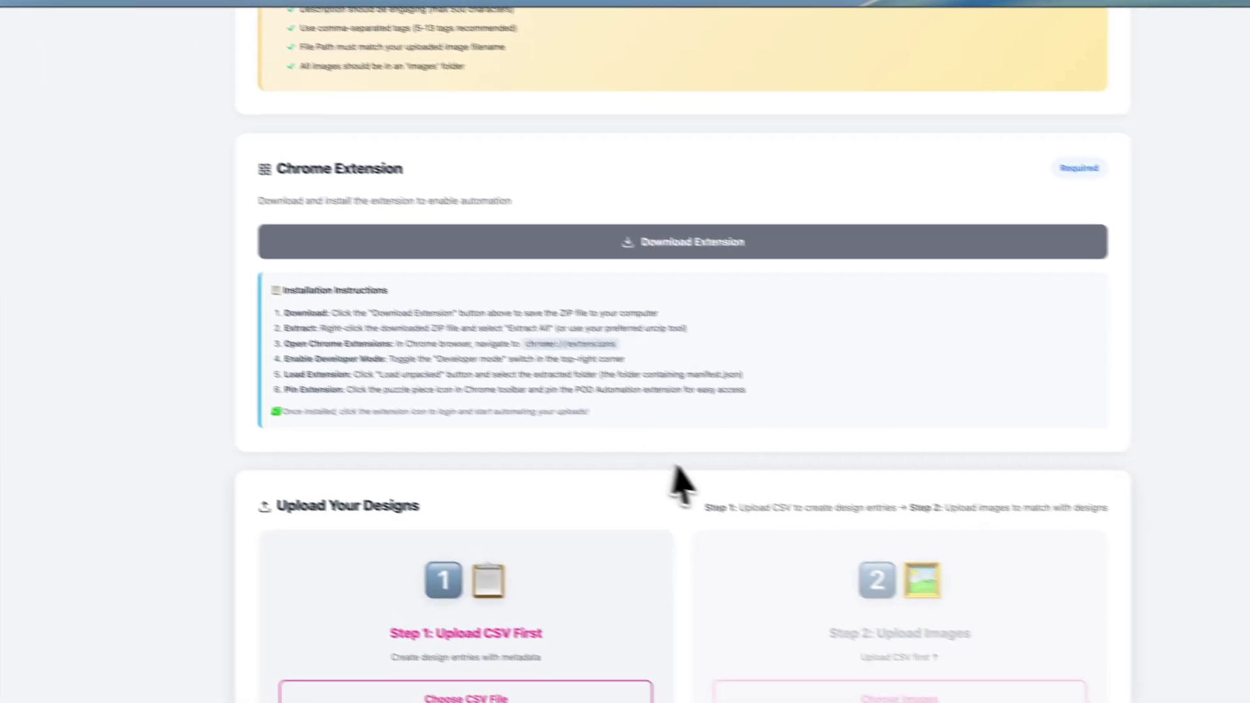
pyautogui.scroll(5, 772, 512)
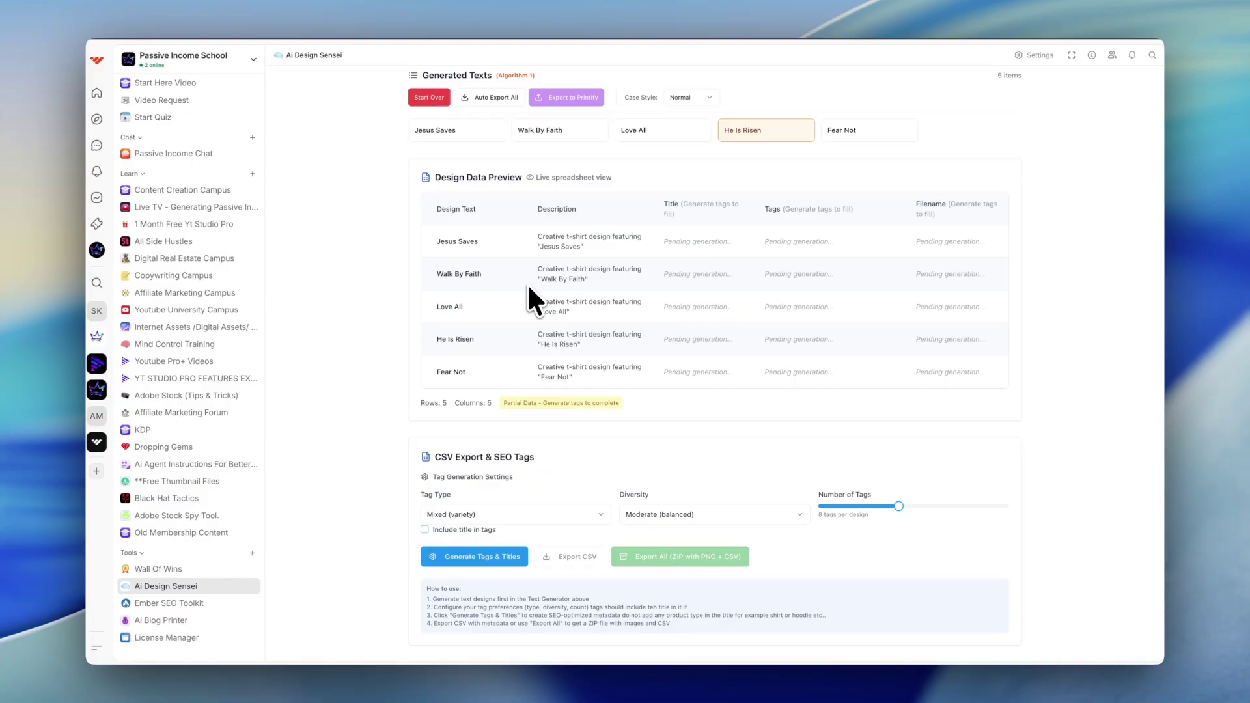
pyautogui.click(490, 514)
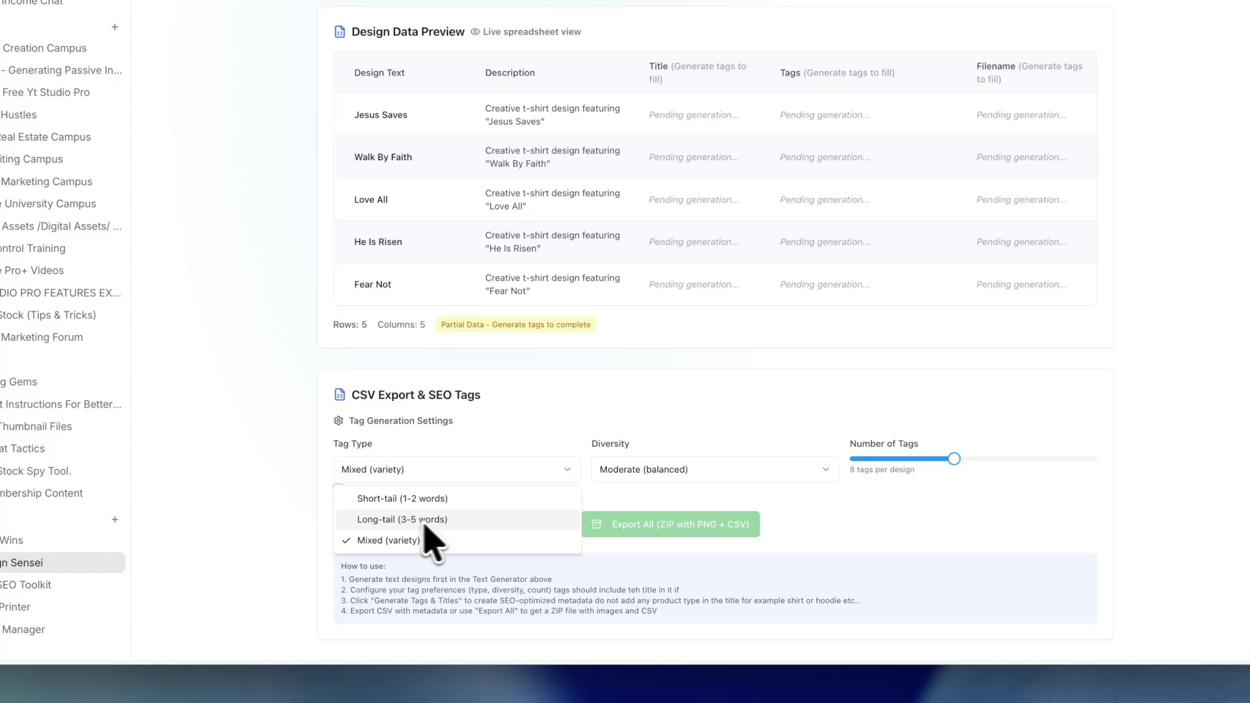
# Step: Generate tags and titles using long-tail tags, High (creative) diversity and 5 tags per design
pyautogui.click(419, 522)
pyautogui.click(690, 472)
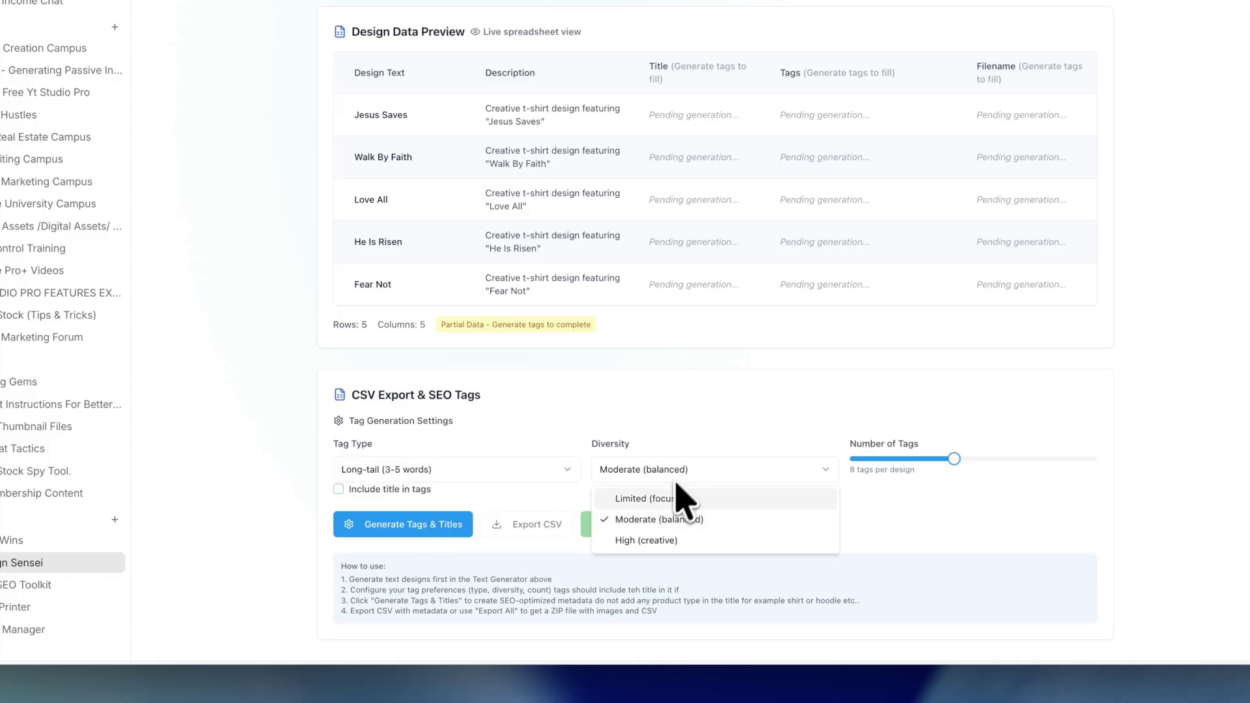
pyautogui.click(655, 542)
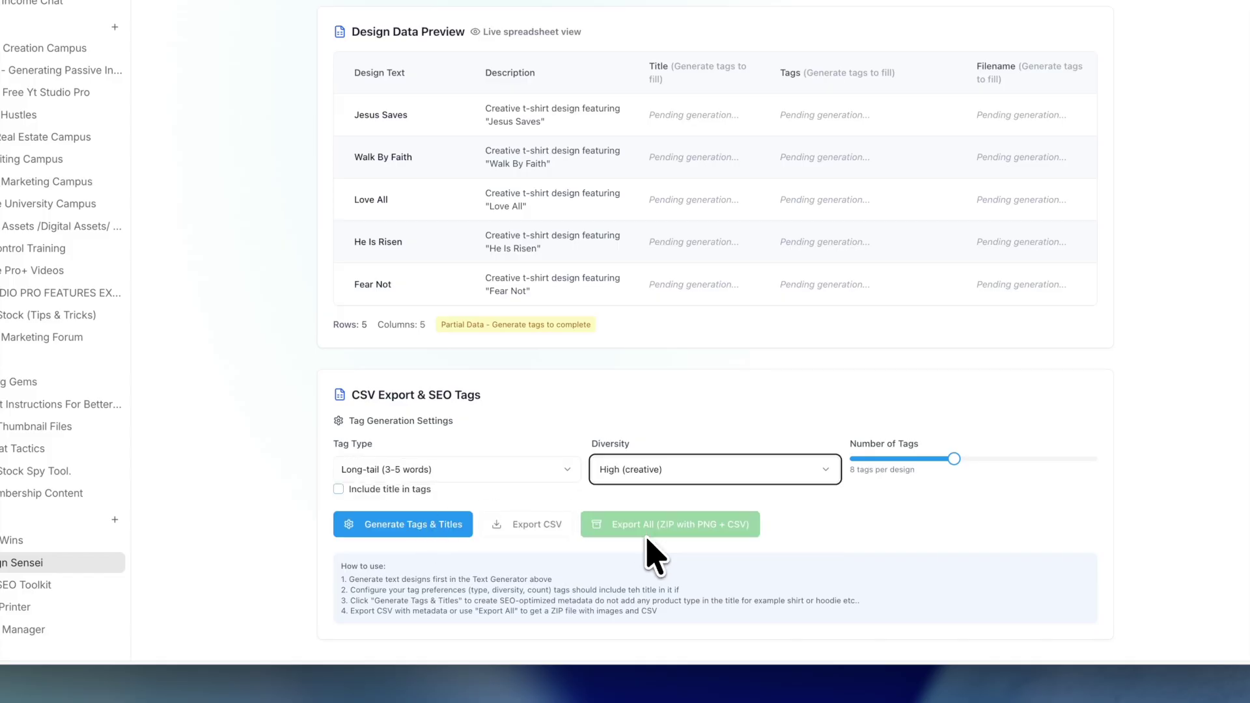
pyautogui.moveTo(954, 458); pyautogui.dragTo(911, 459)
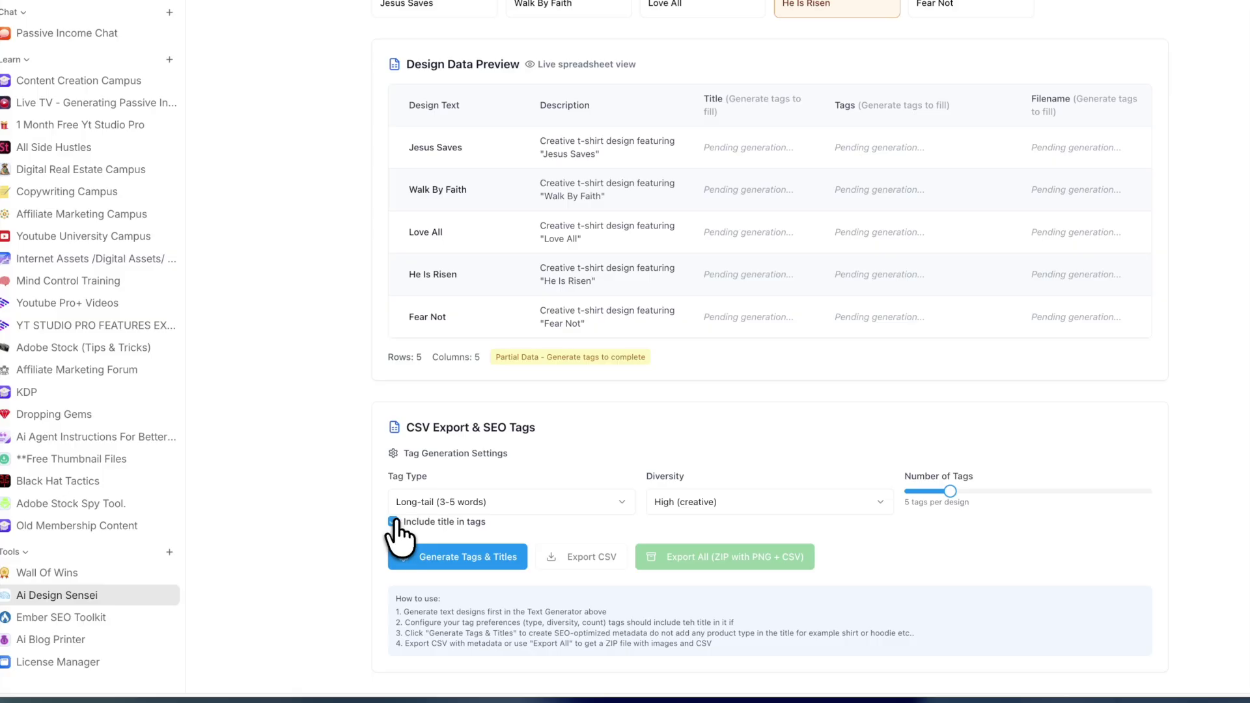
pyautogui.click(459, 558)
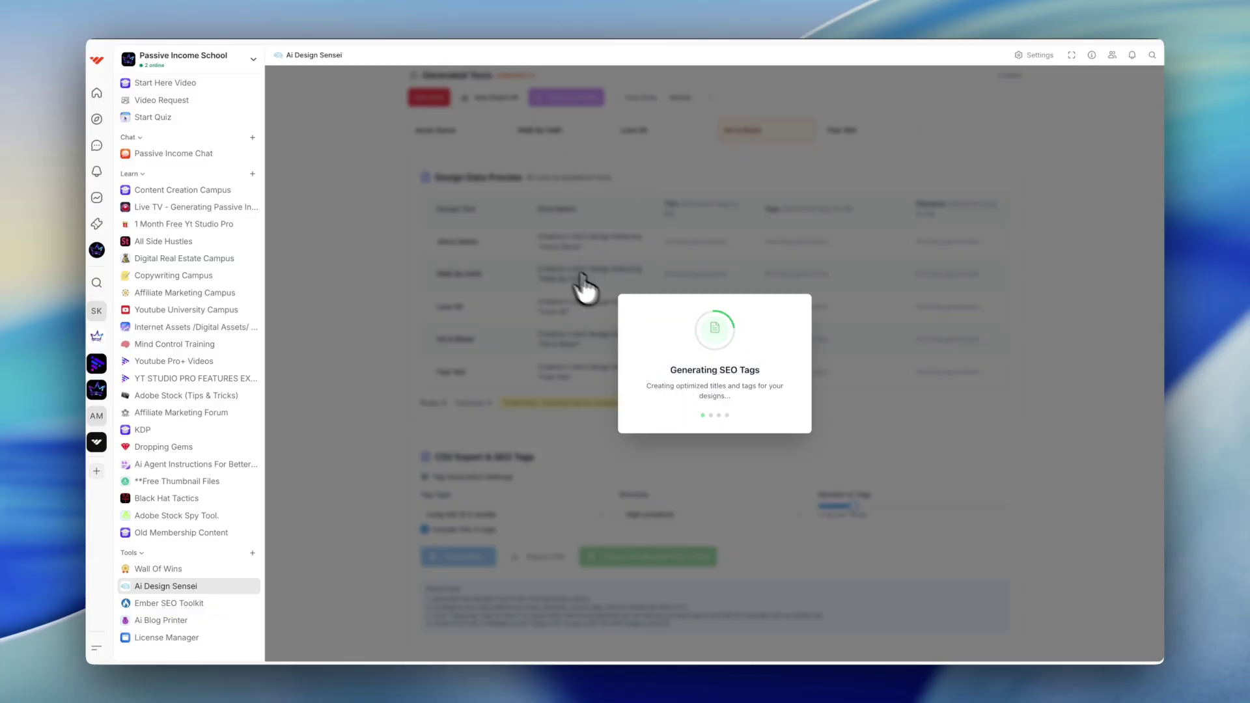
# Step: Export all five designs as a ZIP of PNGs plus CSV and reveal the download in Finder
pyautogui.scroll(-3, 604, 332)
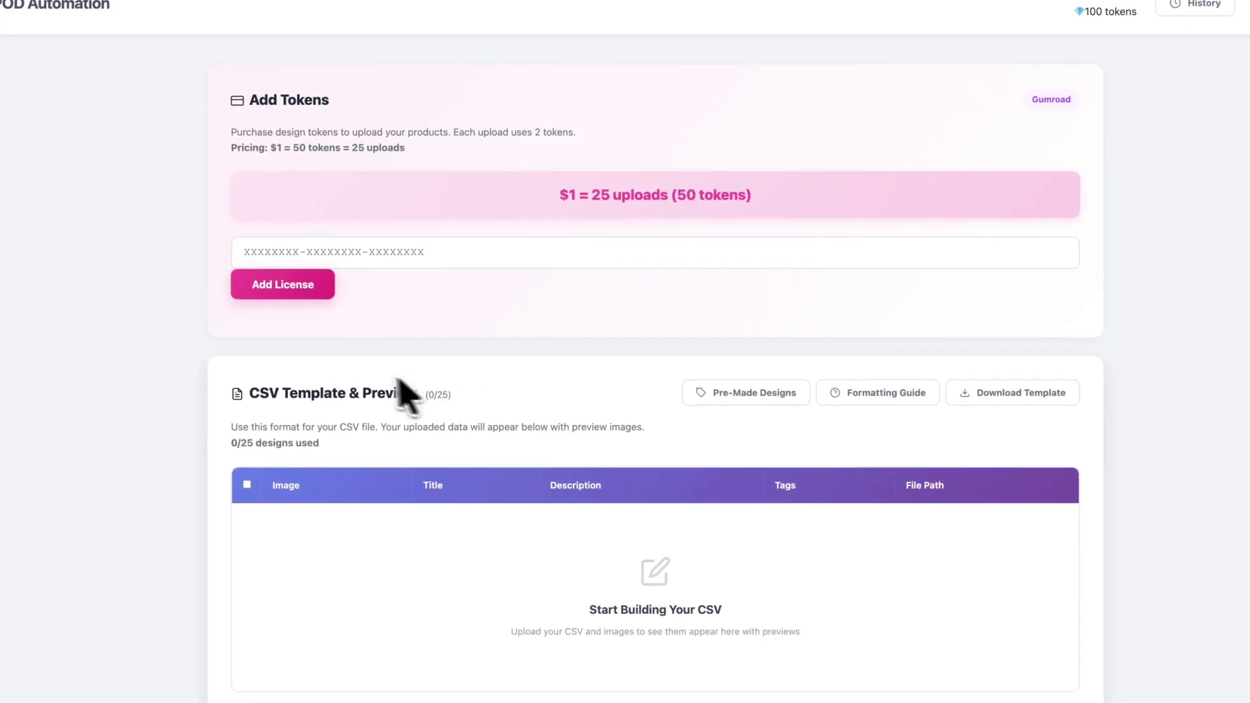
pyautogui.scroll(-8, 371, 390)
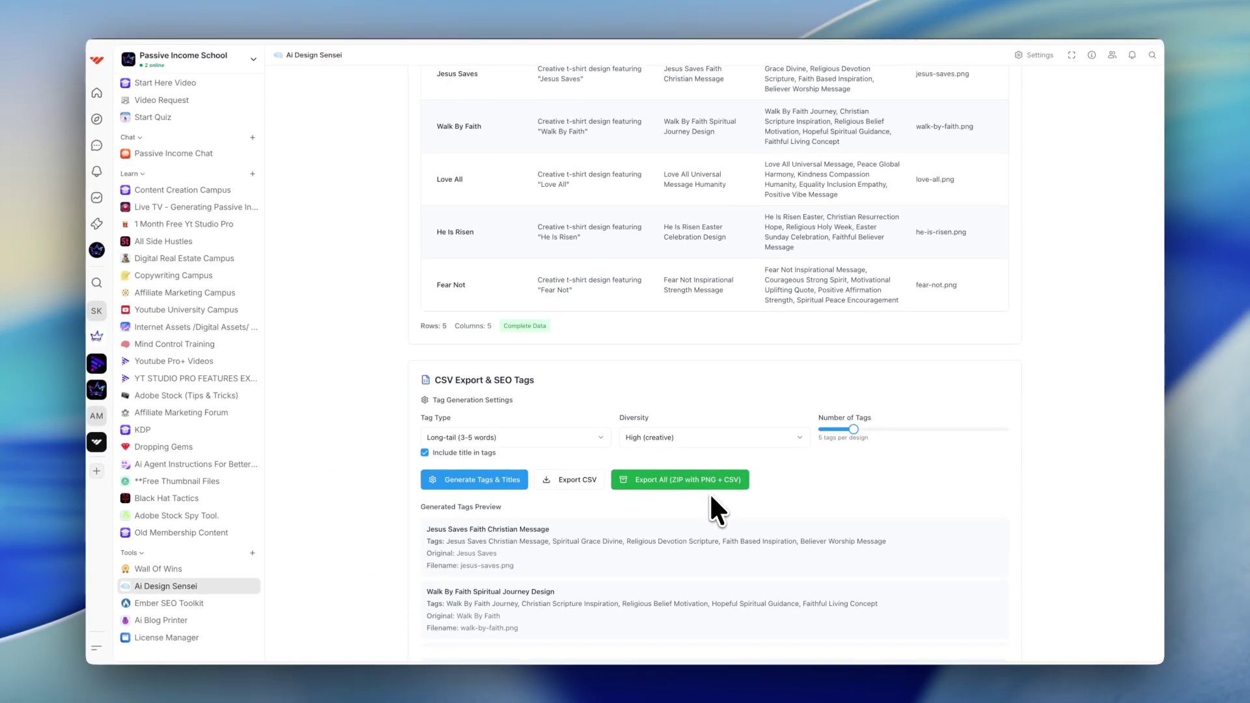
pyautogui.scroll(-1, 711, 496)
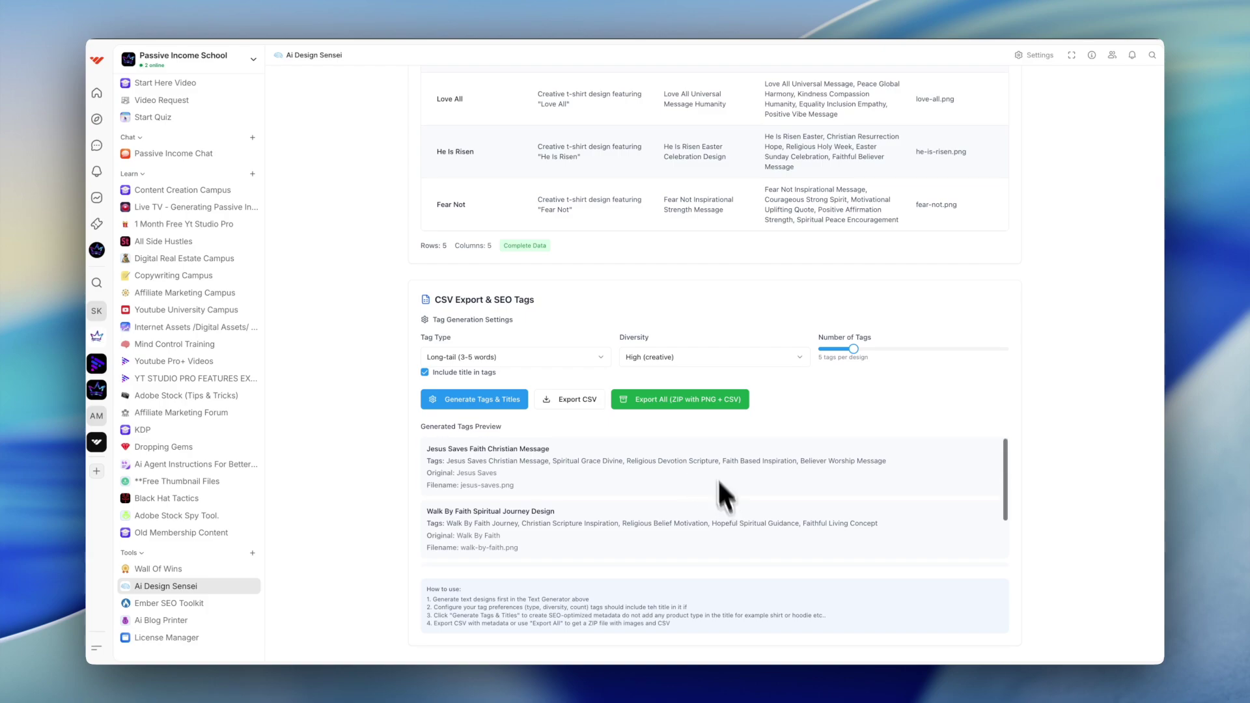
pyautogui.scroll(3, 718, 497)
pyautogui.scroll(-3, 716, 229)
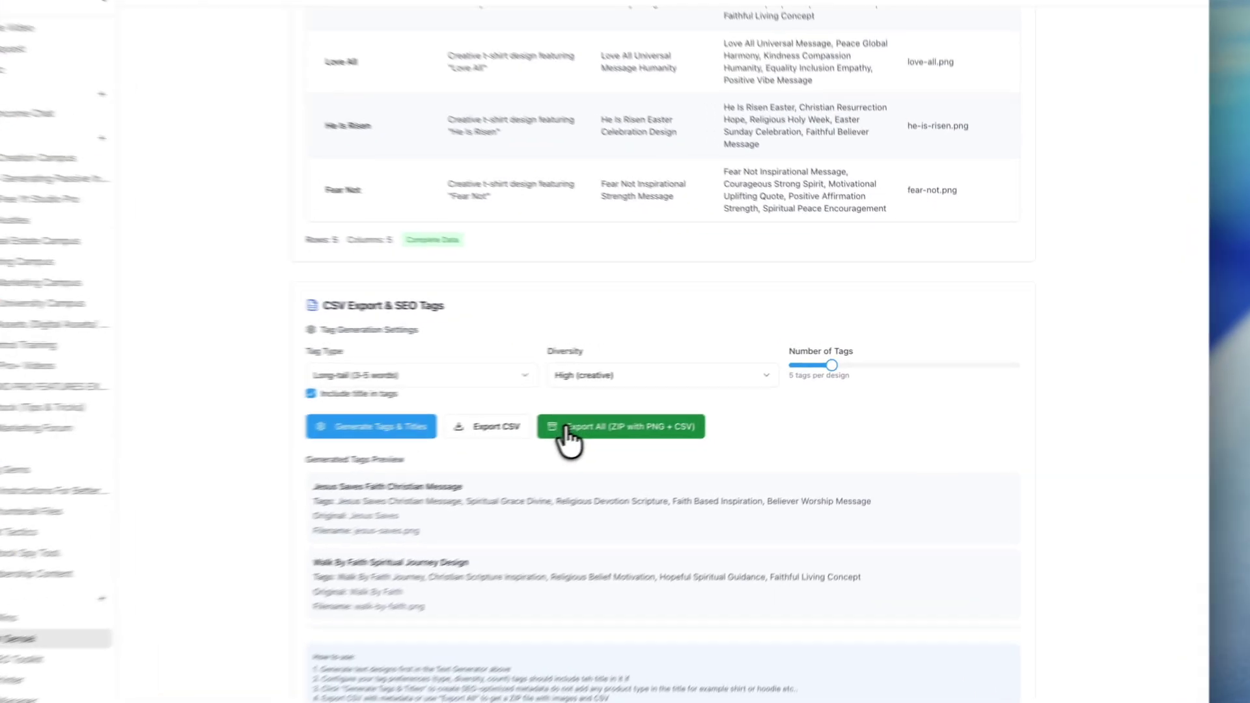
pyautogui.click(640, 416)
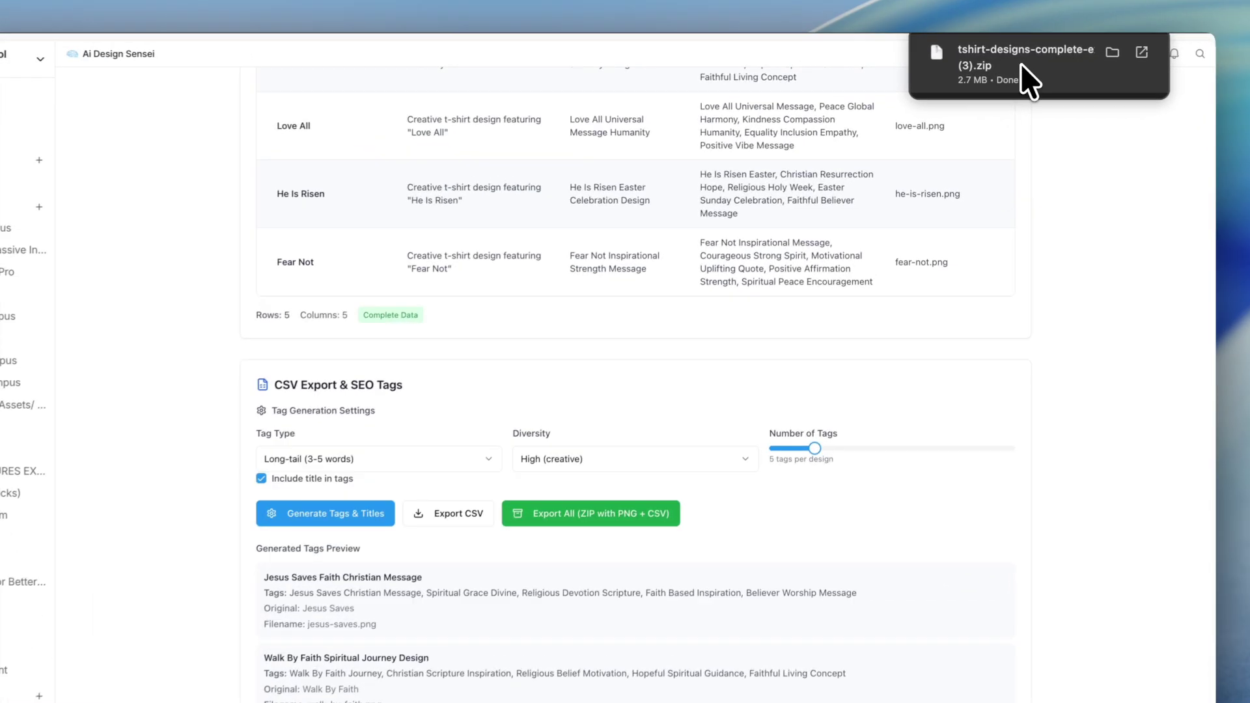
pyautogui.click(1022, 77)
# Step: Open the export folder and its images folder to confirm five PNGs, then go back
pyautogui.doubleClick(485, 251)
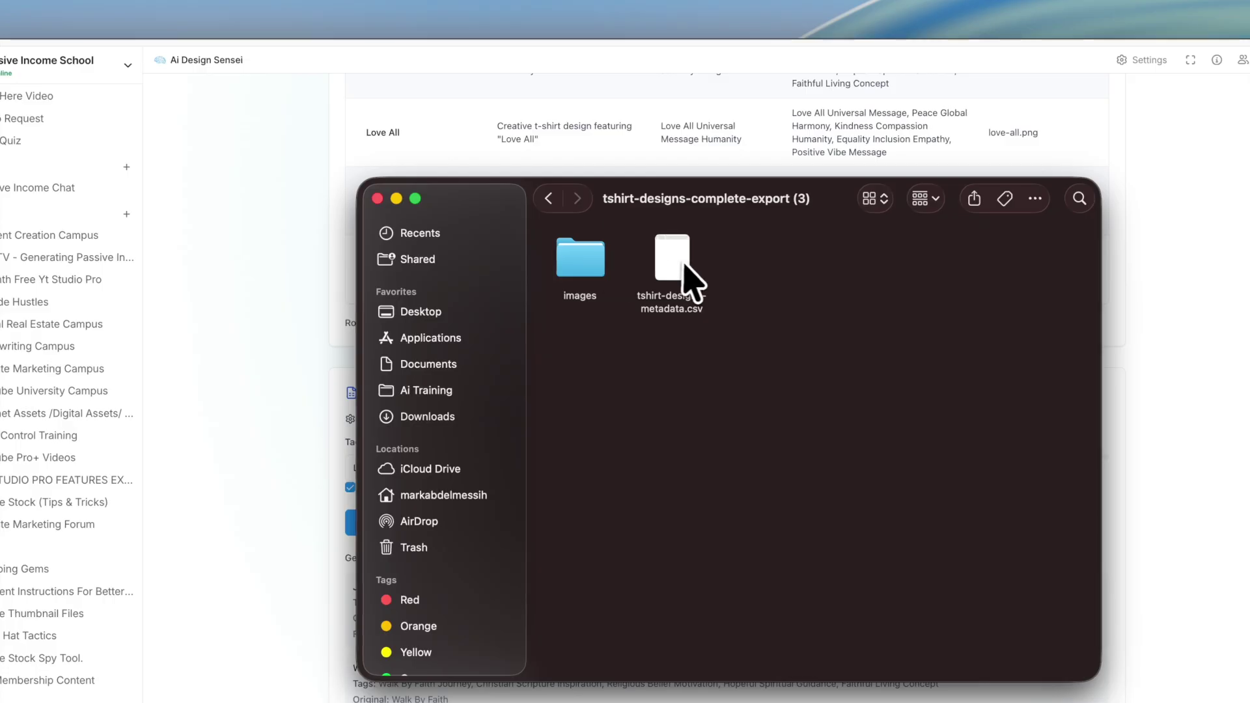
pyautogui.doubleClick(556, 248)
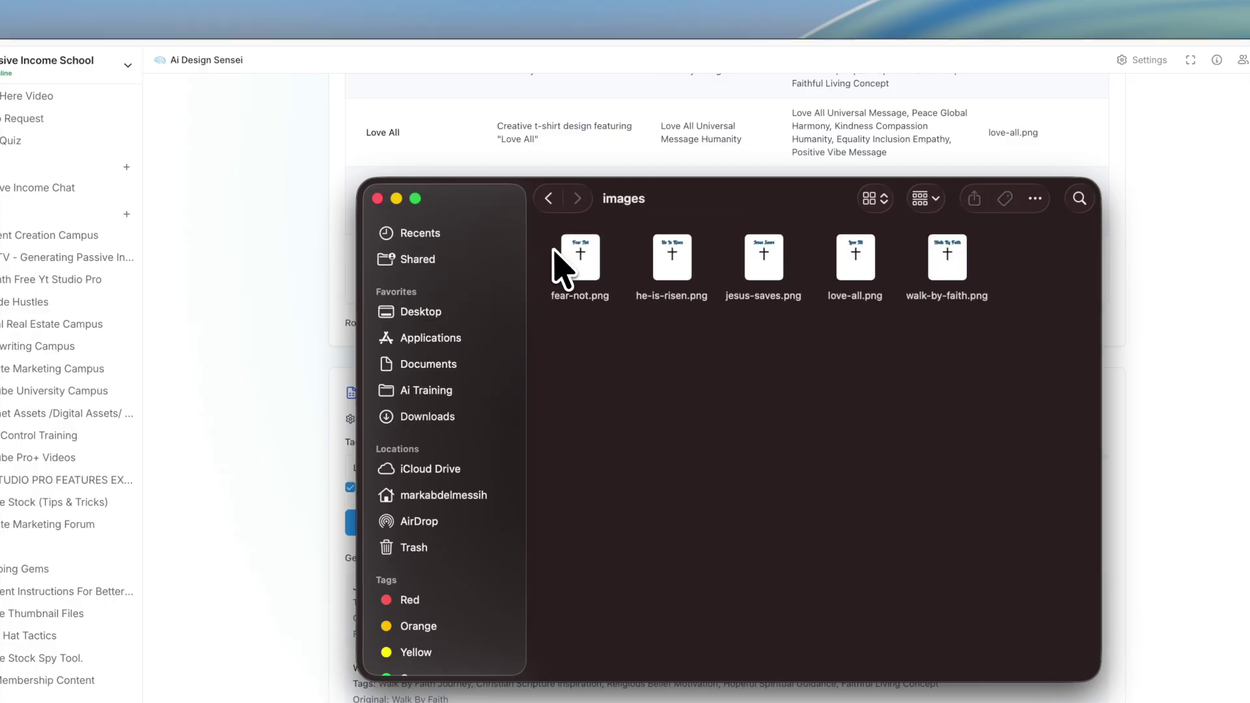
pyautogui.click(549, 199)
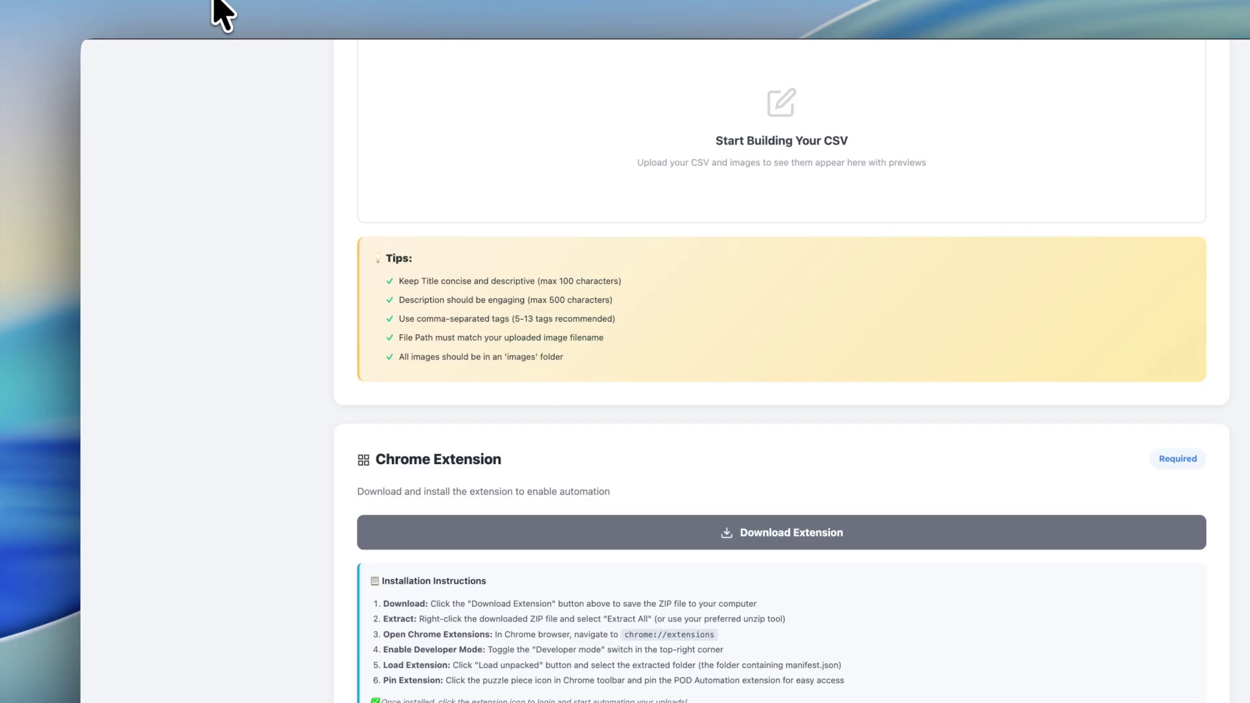
# Step: Choose tshirt-designs-metadata.csv from the Downloads export folder and upload it
pyautogui.scroll(5, 661, 224)
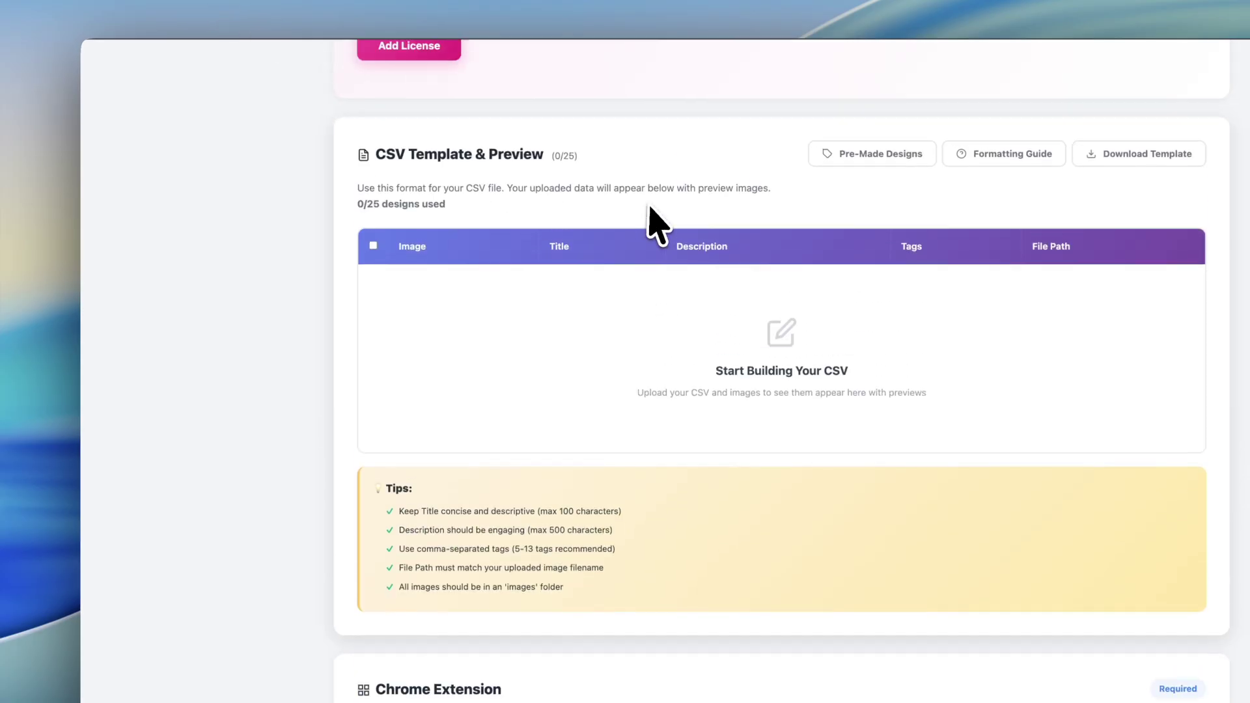
pyautogui.scroll(-8, 599, 274)
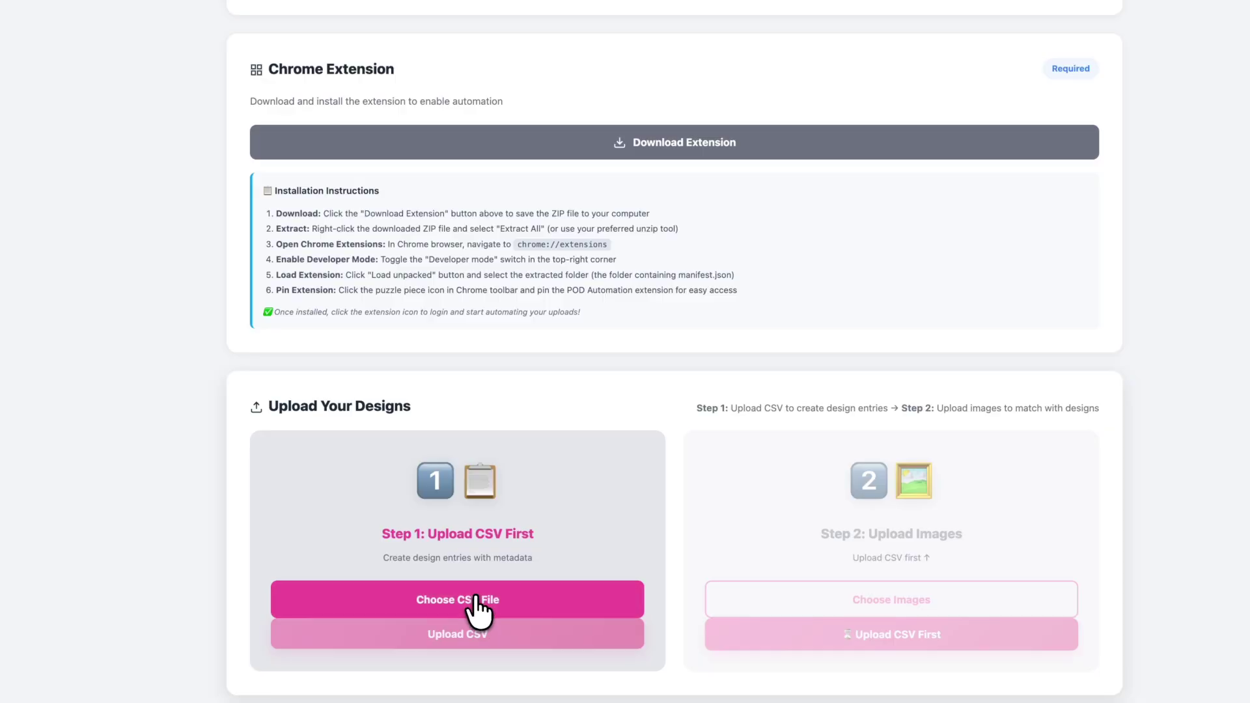
pyautogui.click(479, 614)
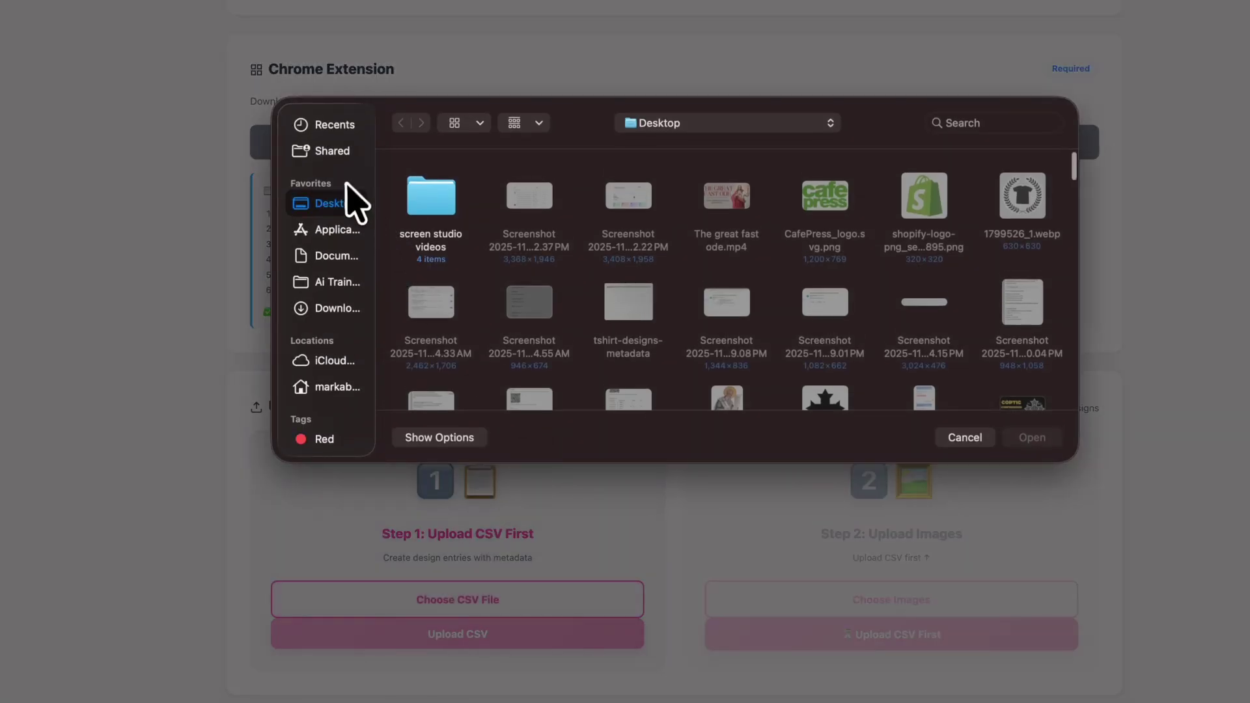
pyautogui.click(333, 309)
pyautogui.doubleClick(430, 192)
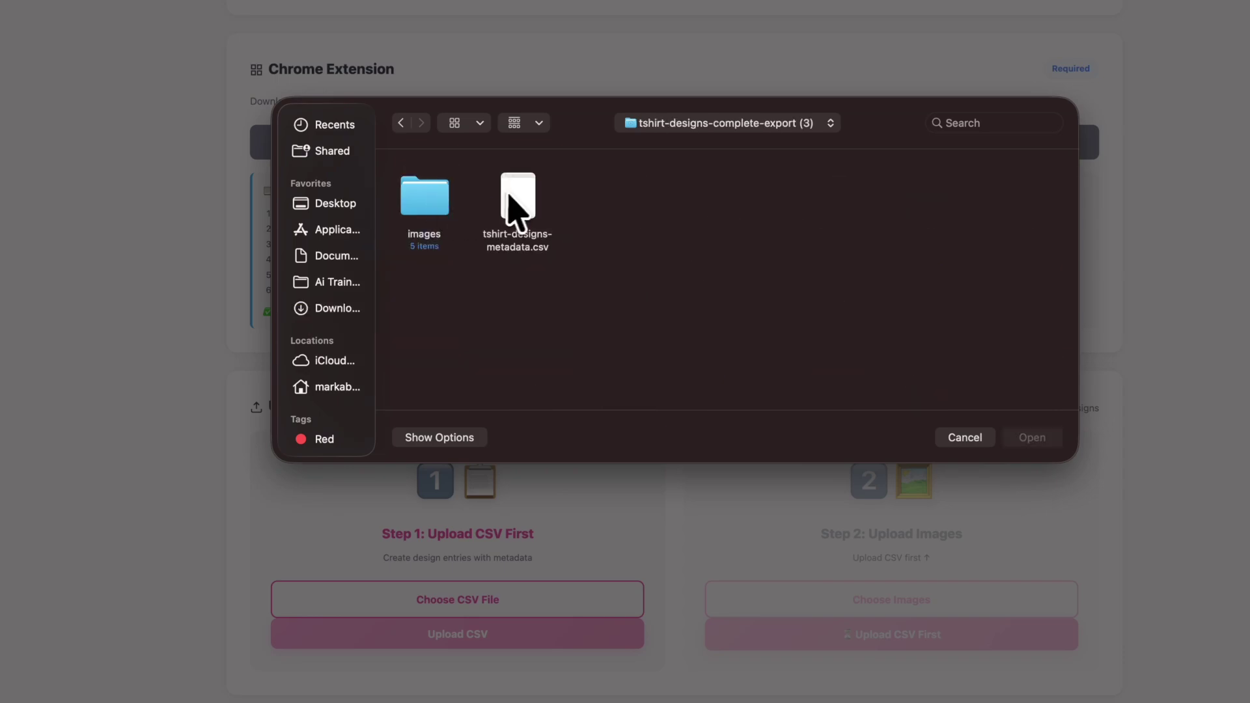
pyautogui.click(518, 207)
pyautogui.click(1036, 437)
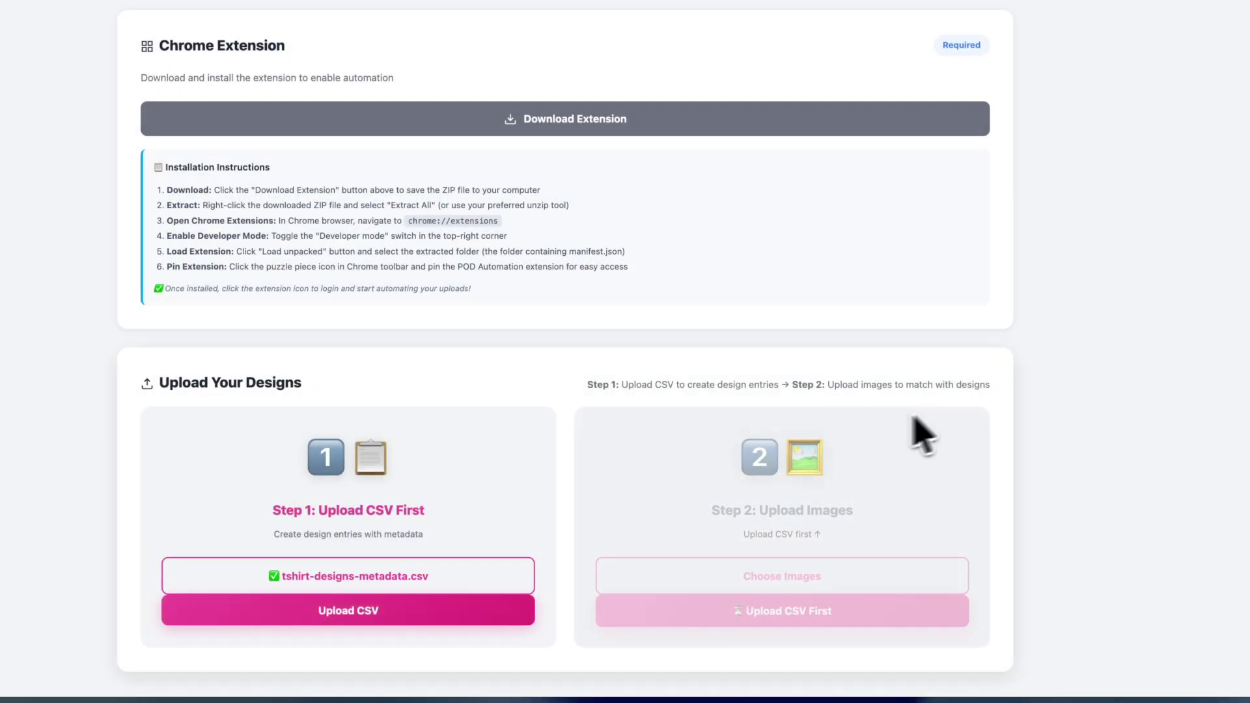
pyautogui.click(326, 609)
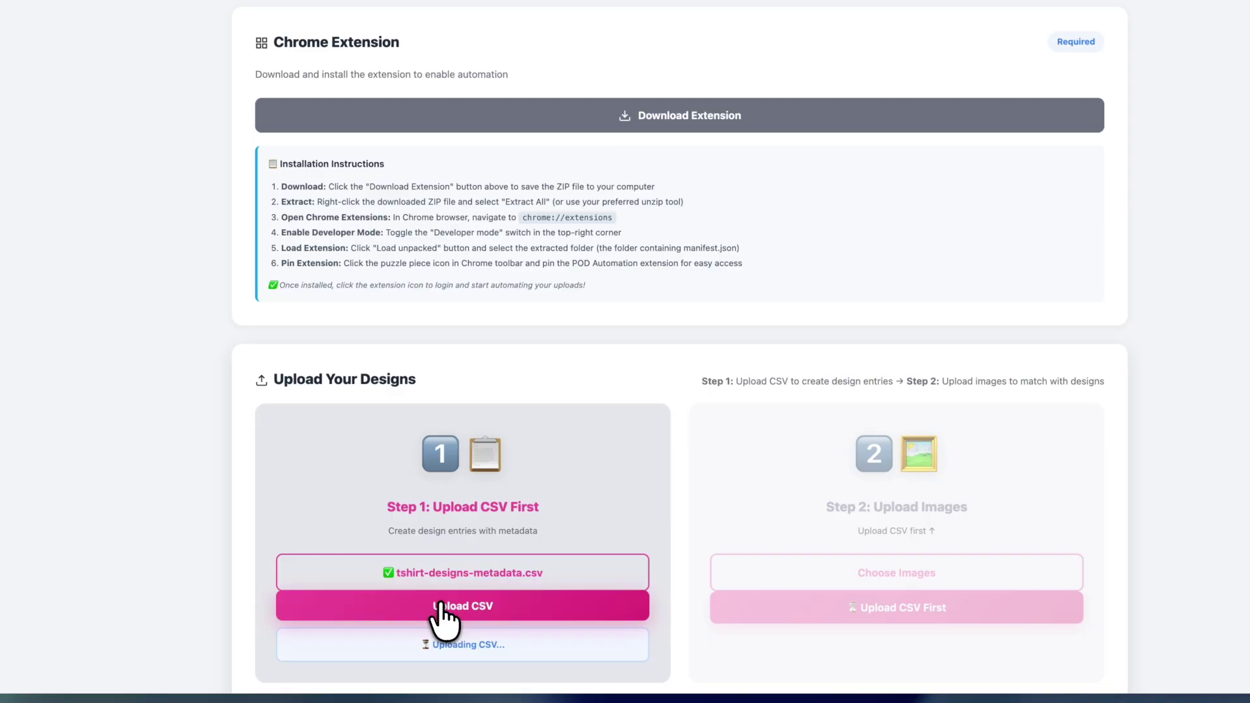
pyautogui.scroll(-1, 449, 615)
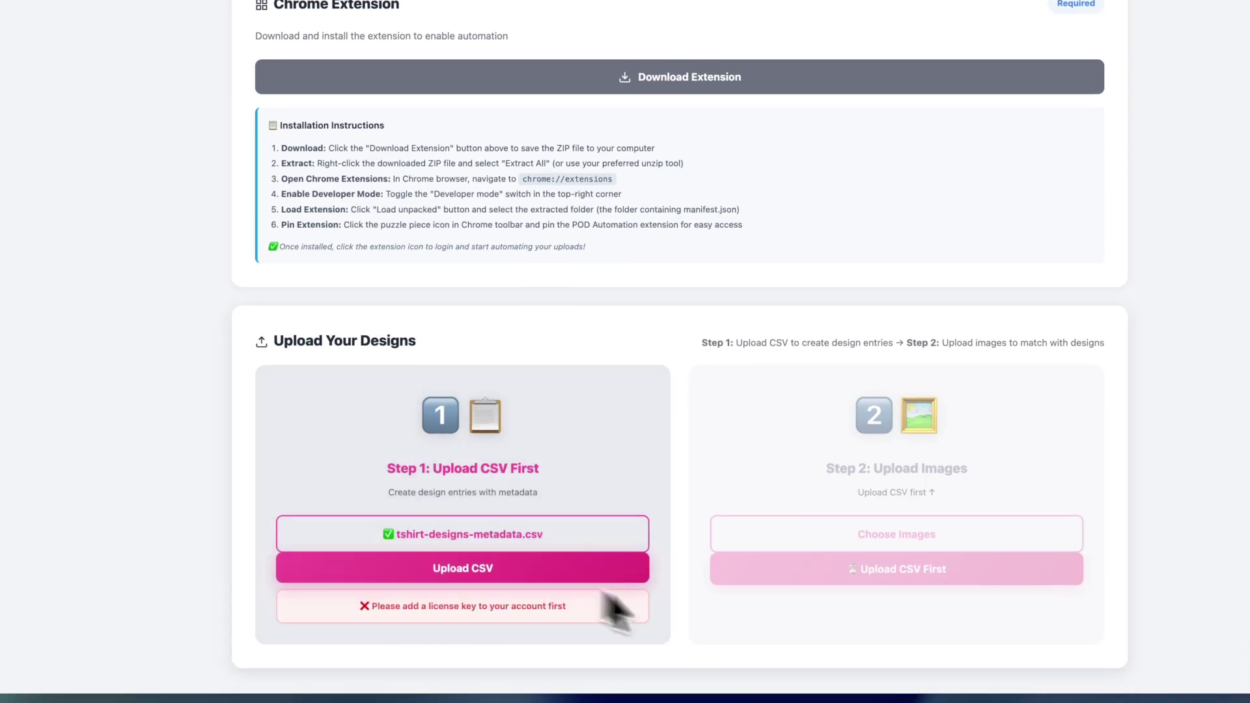
pyautogui.scroll(10, 708, 656)
# Step: Add all five PNGs from the images folder as design images, then preview Walk By Faith
pyautogui.scroll(-5, 362, 424)
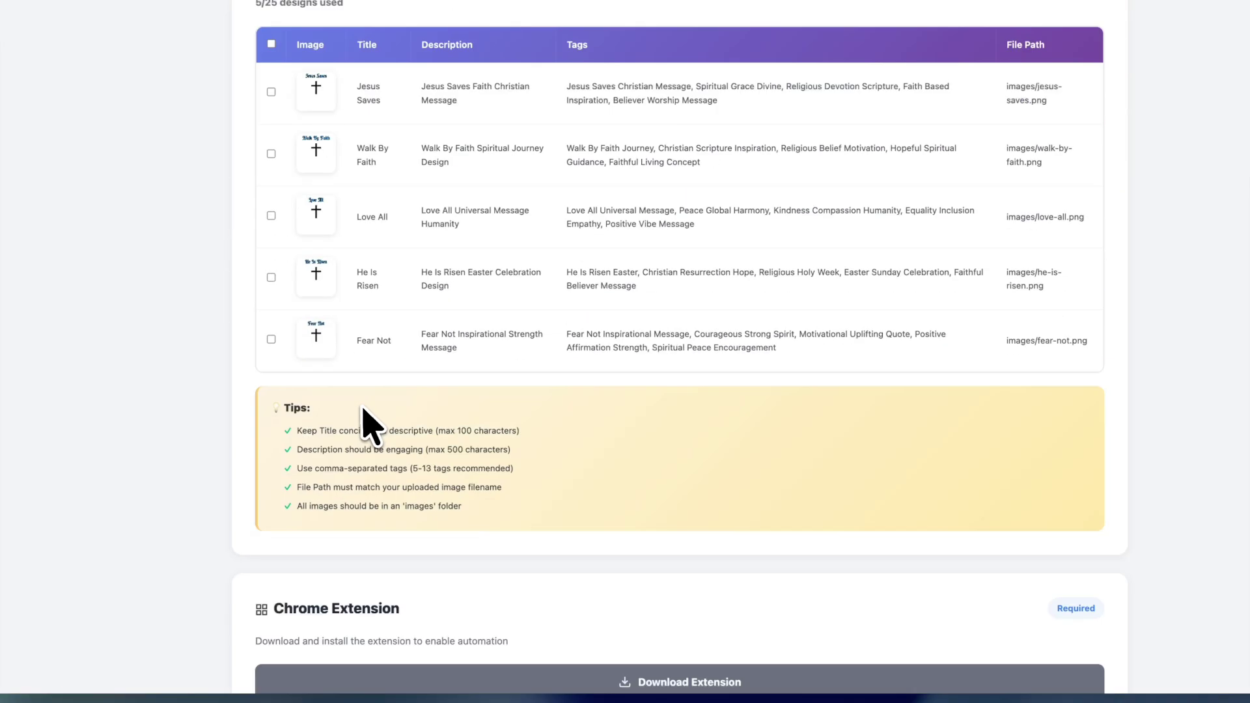
pyautogui.scroll(1, 590, 329)
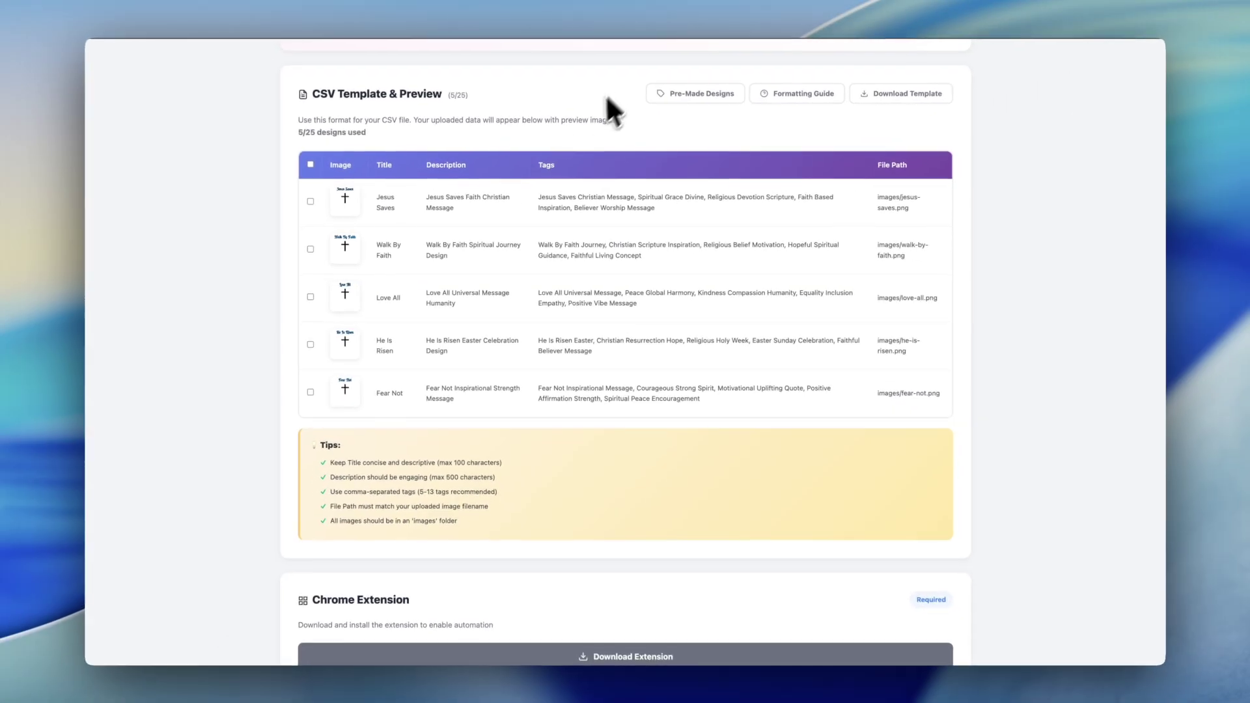
pyautogui.scroll(-5, 599, 401)
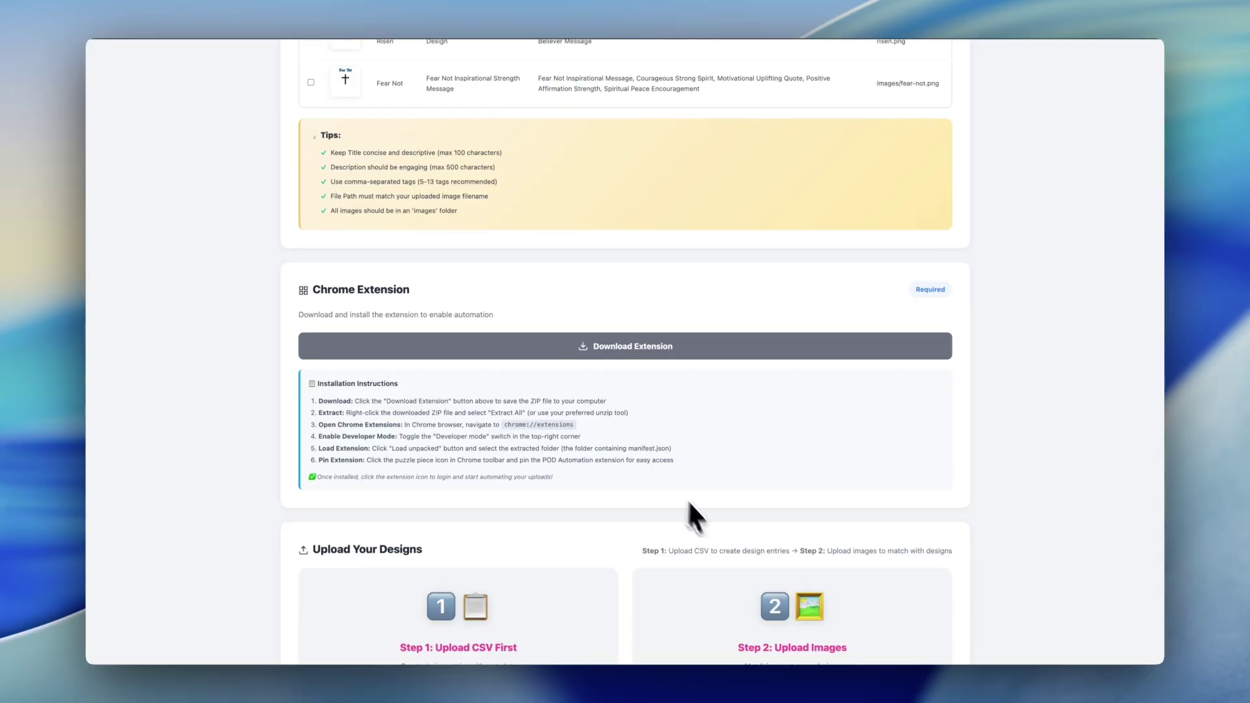
pyautogui.scroll(-2, 688, 499)
pyautogui.click(826, 589)
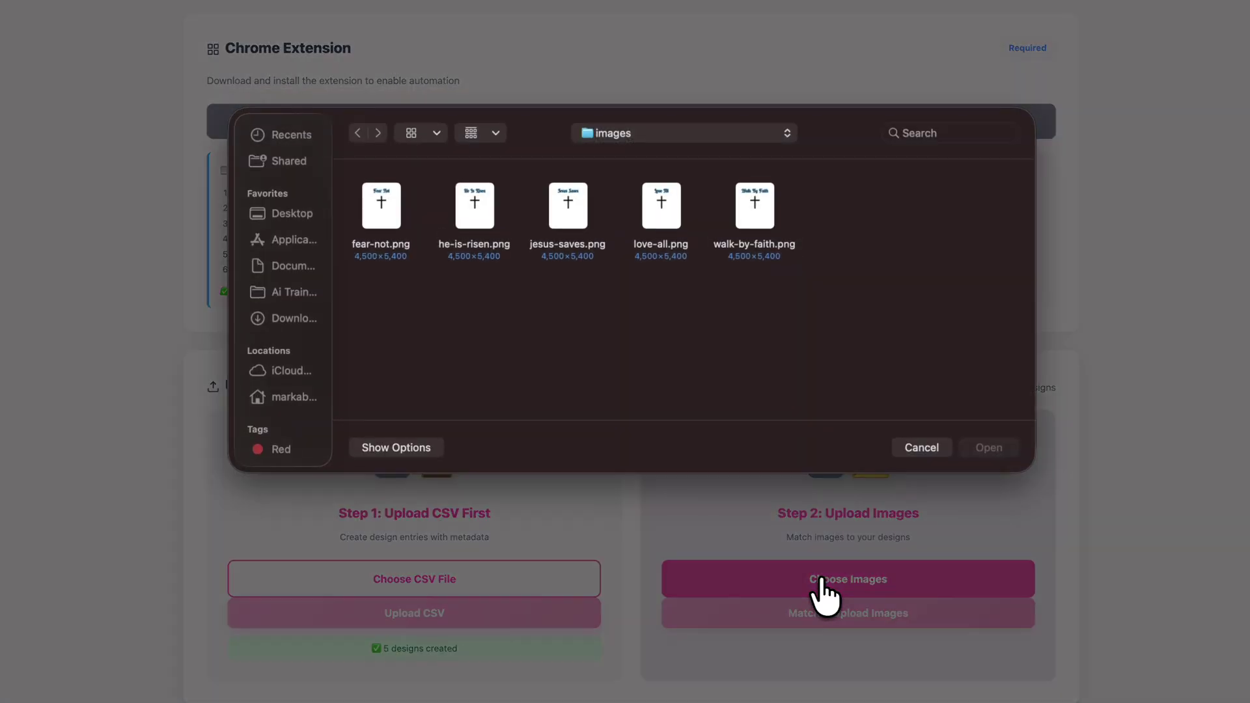
pyautogui.moveTo(351, 187); pyautogui.dragTo(846, 224)
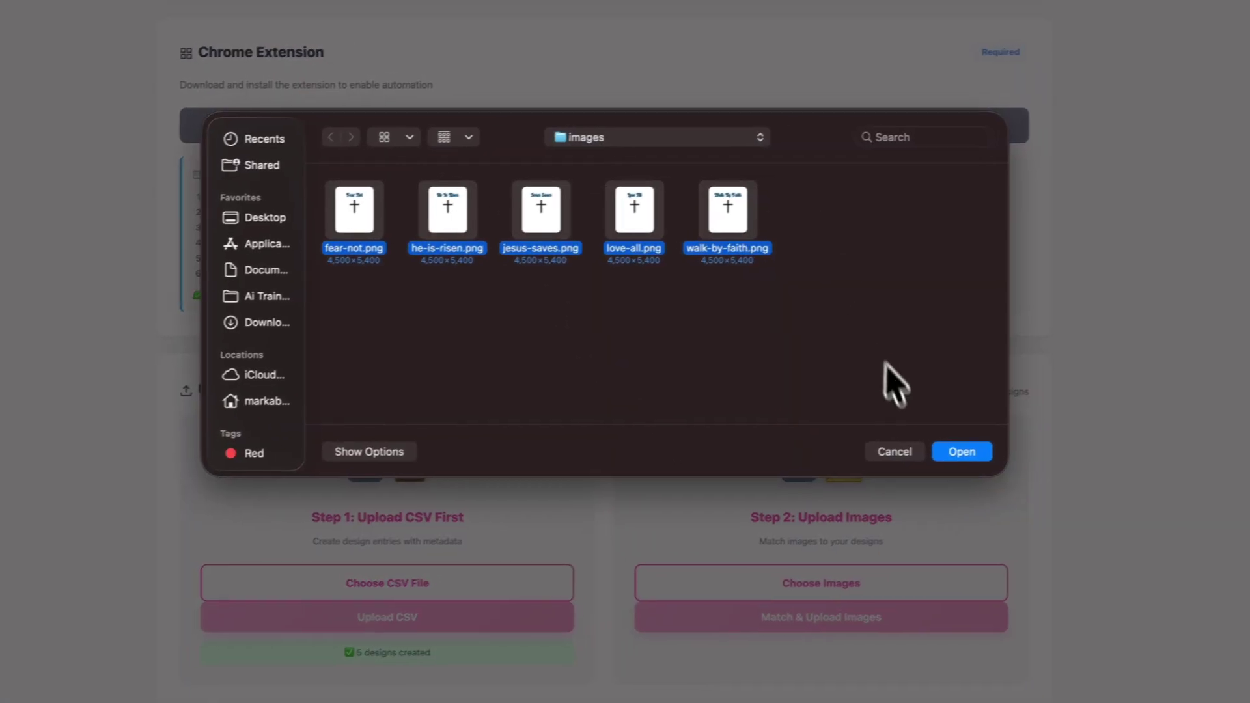
pyautogui.click(884, 454)
pyautogui.scroll(10, 652, 332)
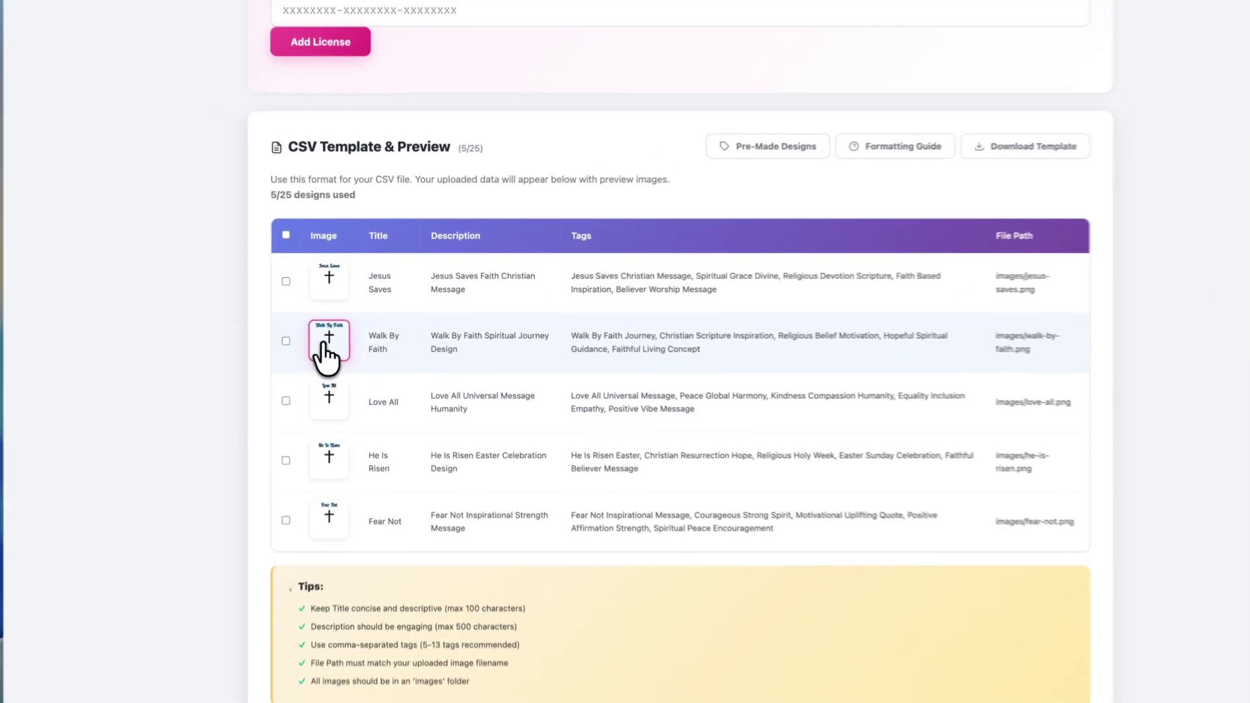
pyautogui.click(343, 331)
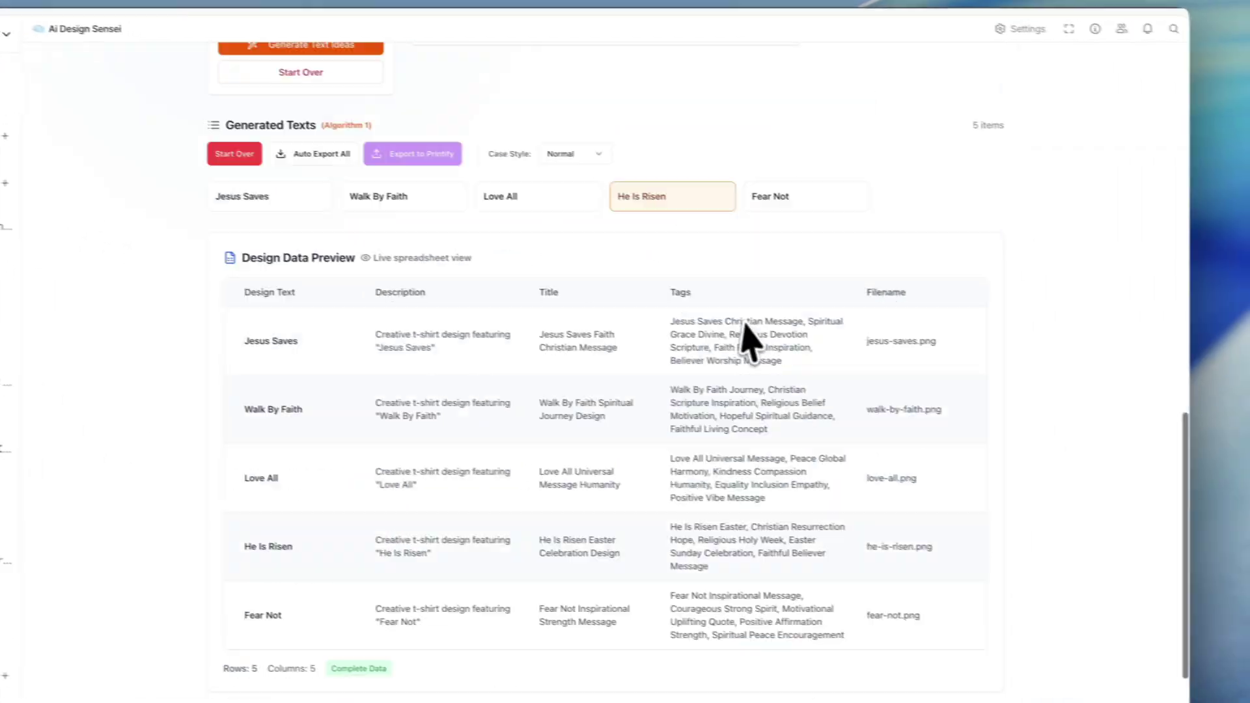
# Step: Try the Sword, Flower and Smile Face images on the He Is Risen canvas
pyautogui.scroll(10, 746, 344)
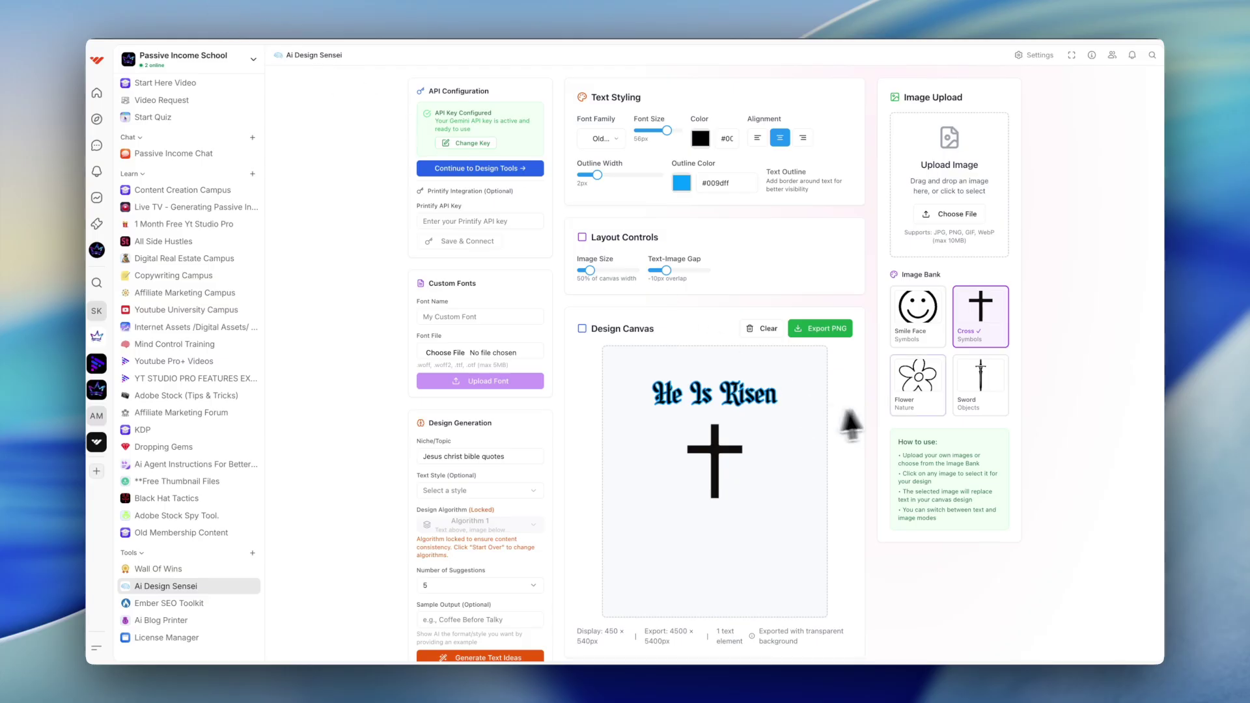
pyautogui.click(973, 389)
pyautogui.click(925, 374)
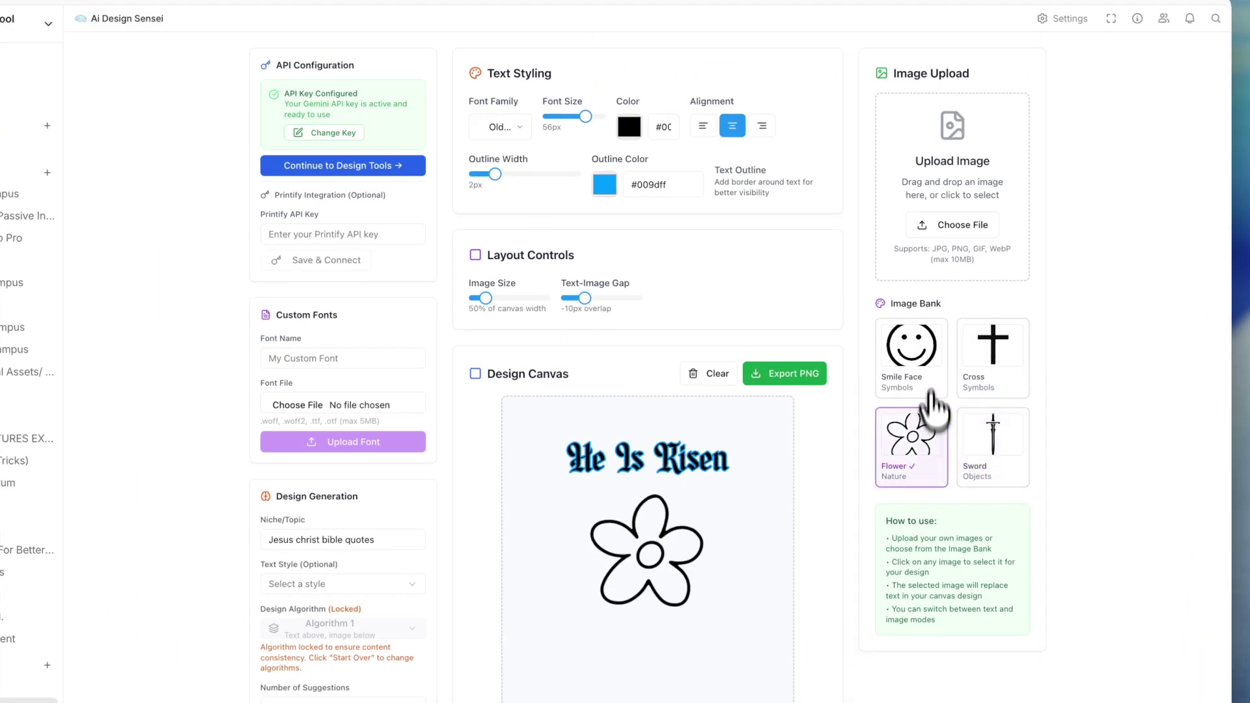
pyautogui.click(921, 322)
pyautogui.click(968, 424)
pyautogui.click(924, 443)
# Step: Restore the Cross image, close the Walk By Faith preview and download the Chrome extension
pyautogui.click(977, 345)
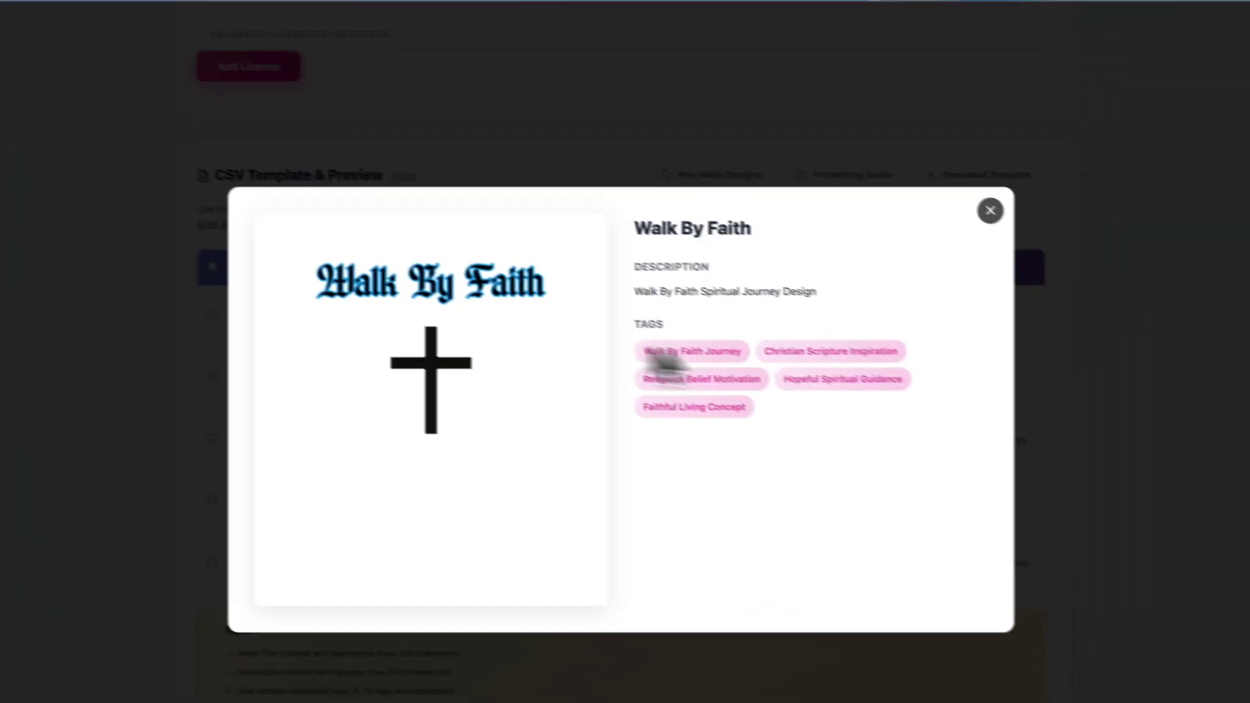
pyautogui.click(966, 202)
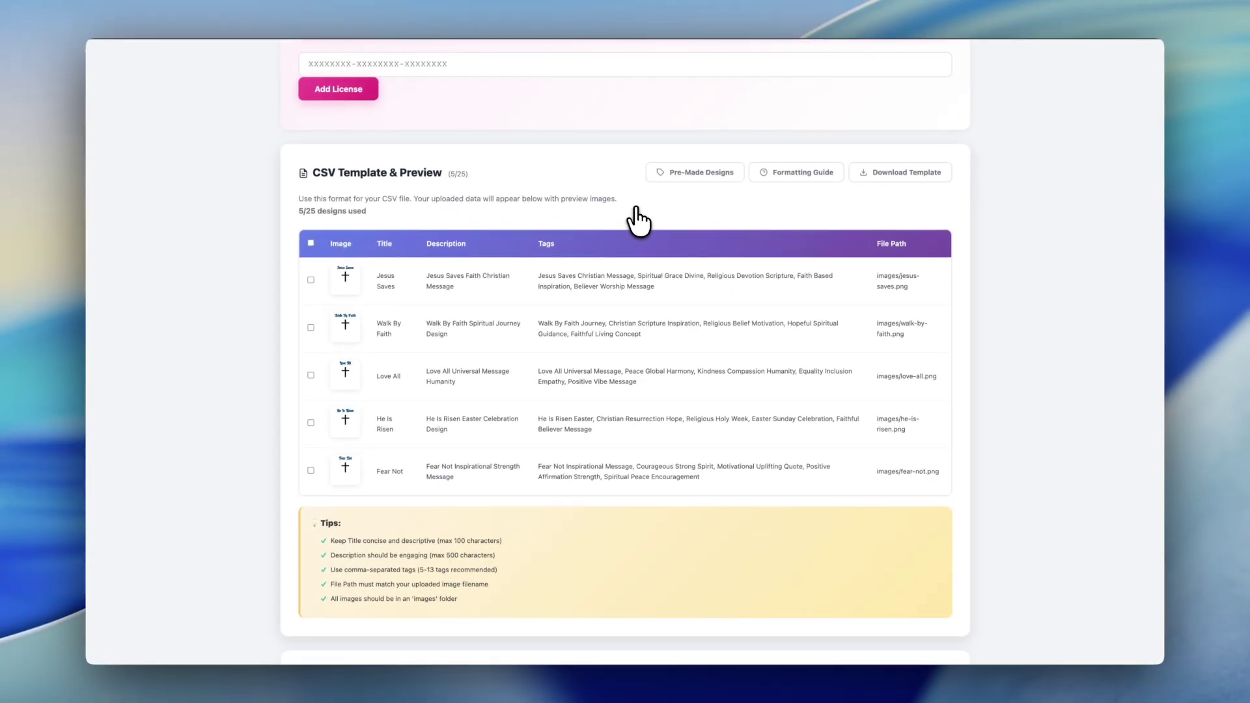
pyautogui.scroll(-5, 638, 222)
pyautogui.scroll(-3, 639, 221)
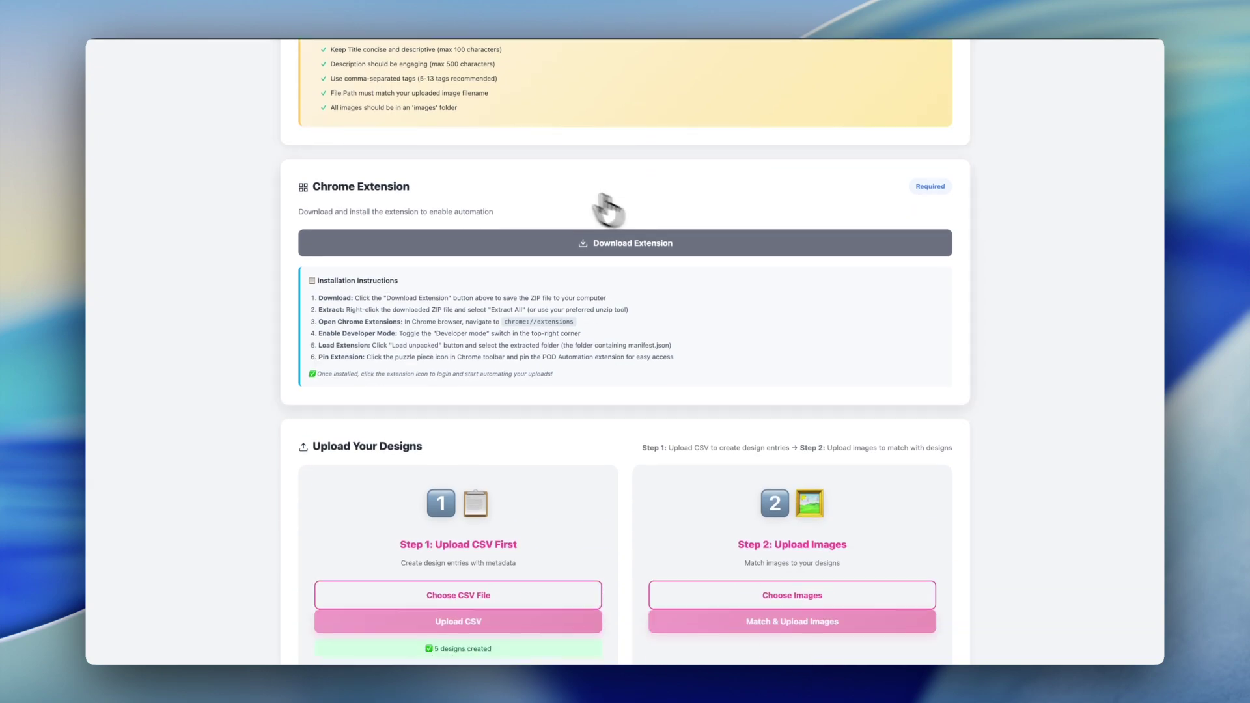
pyautogui.click(605, 244)
# Step: Check chrome://extensions, then open the POD Automation extension panel beside the dashboard
pyautogui.click(1041, 19)
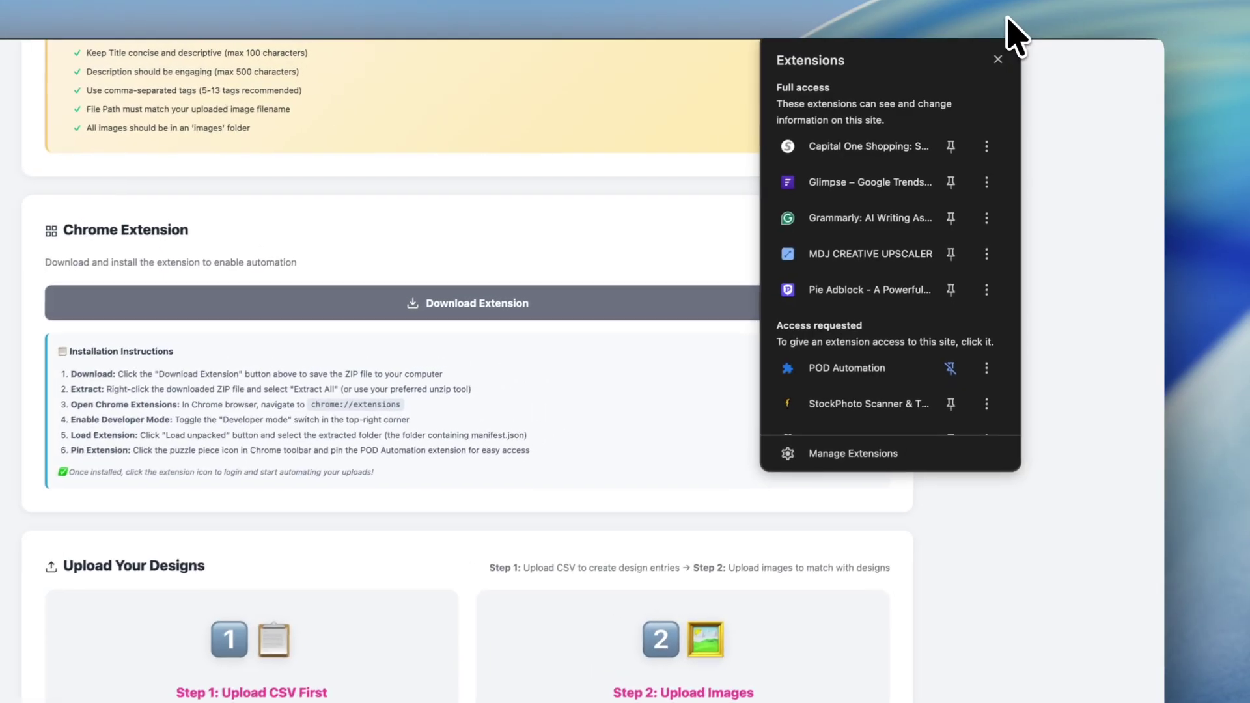
pyautogui.click(866, 521)
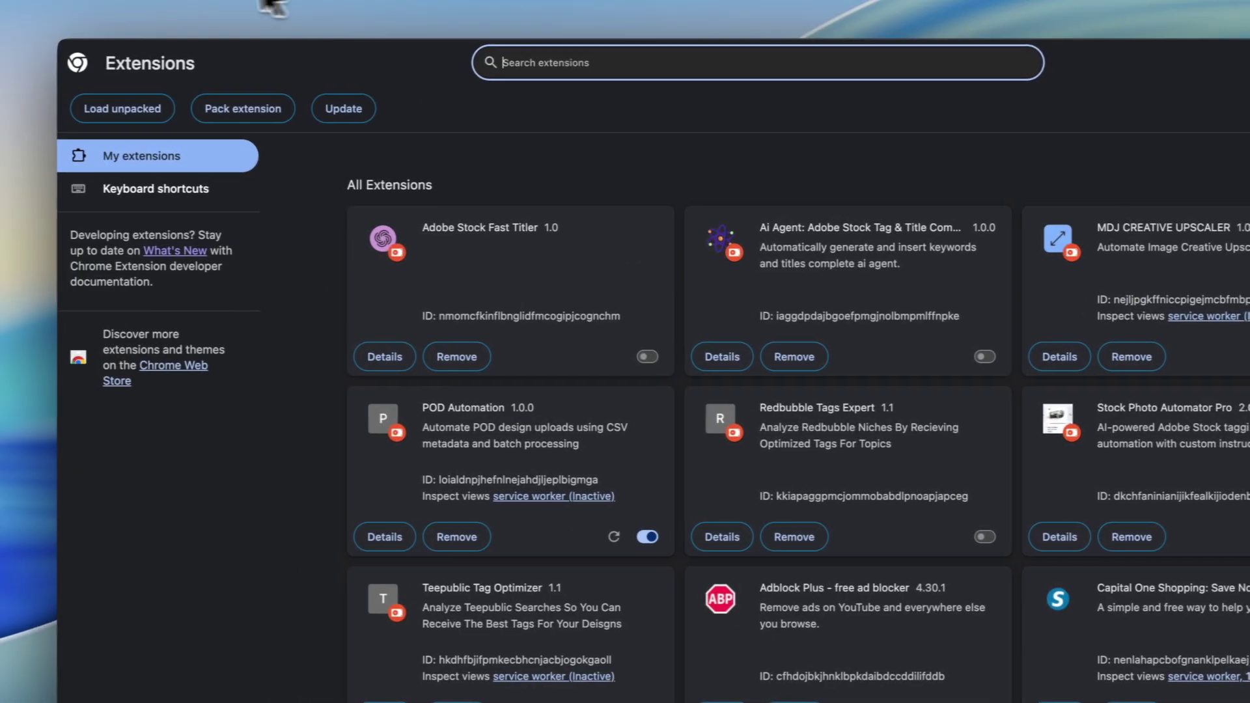
pyautogui.click(210, 8)
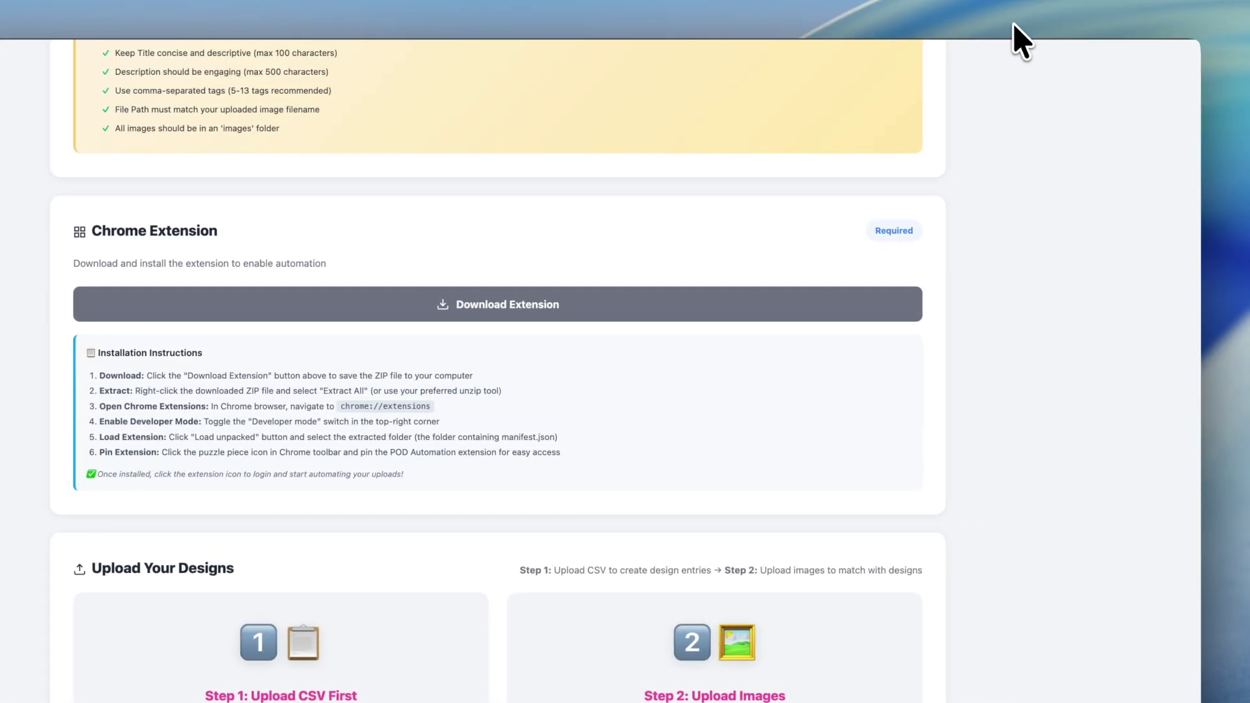
pyautogui.click(1014, 29)
# Step: Enter the account e-mail address in the POD Automation sign-in form
pyautogui.scroll(5, 519, 435)
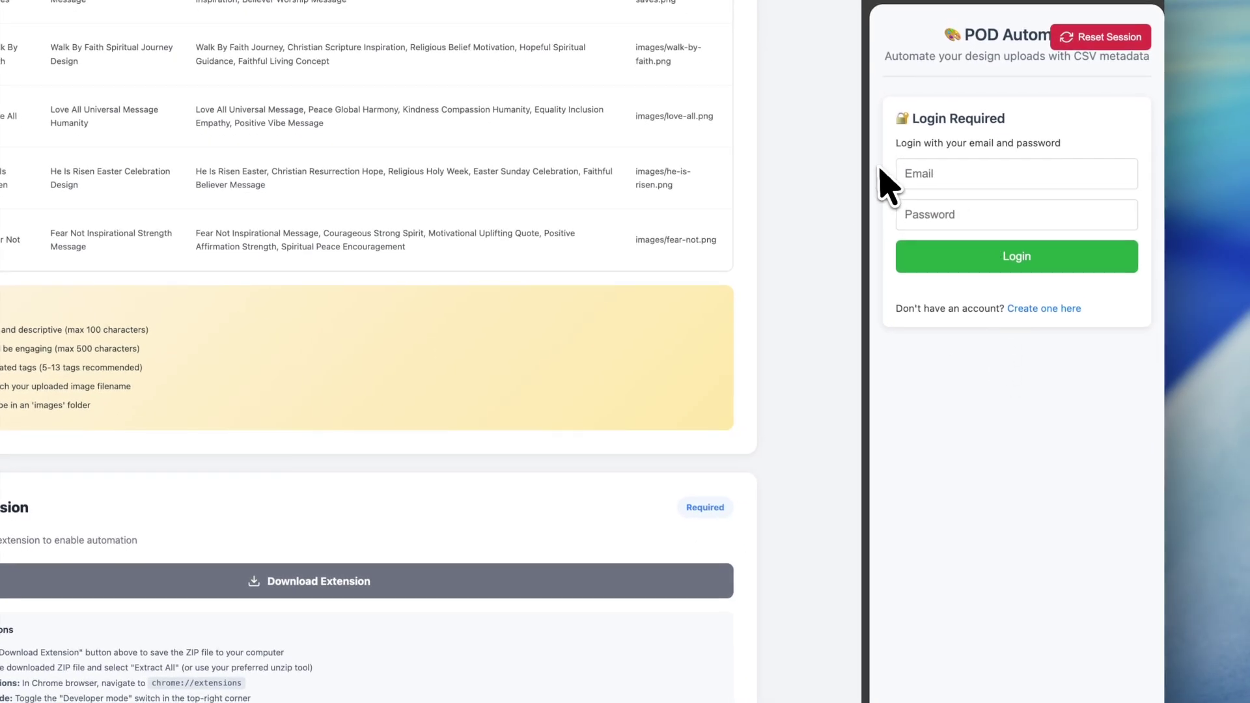
pyautogui.scroll(1, 788, 179)
pyautogui.scroll(3, 788, 179)
pyautogui.click(938, 171)
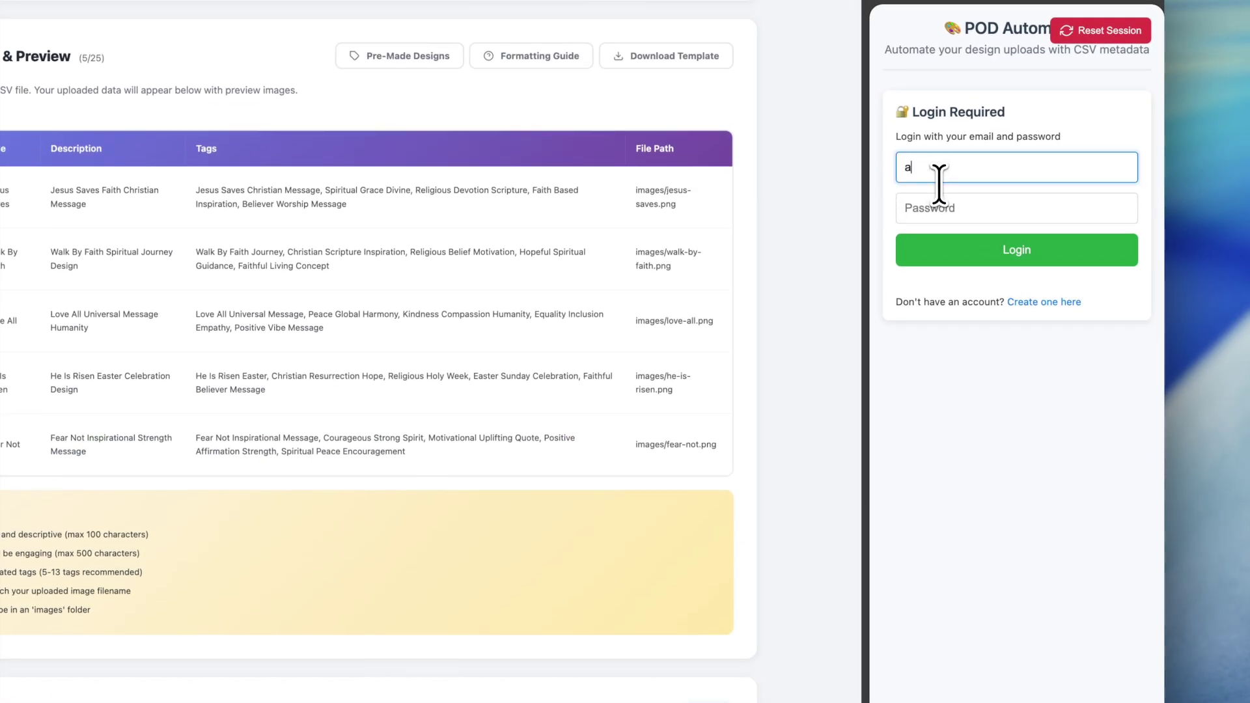
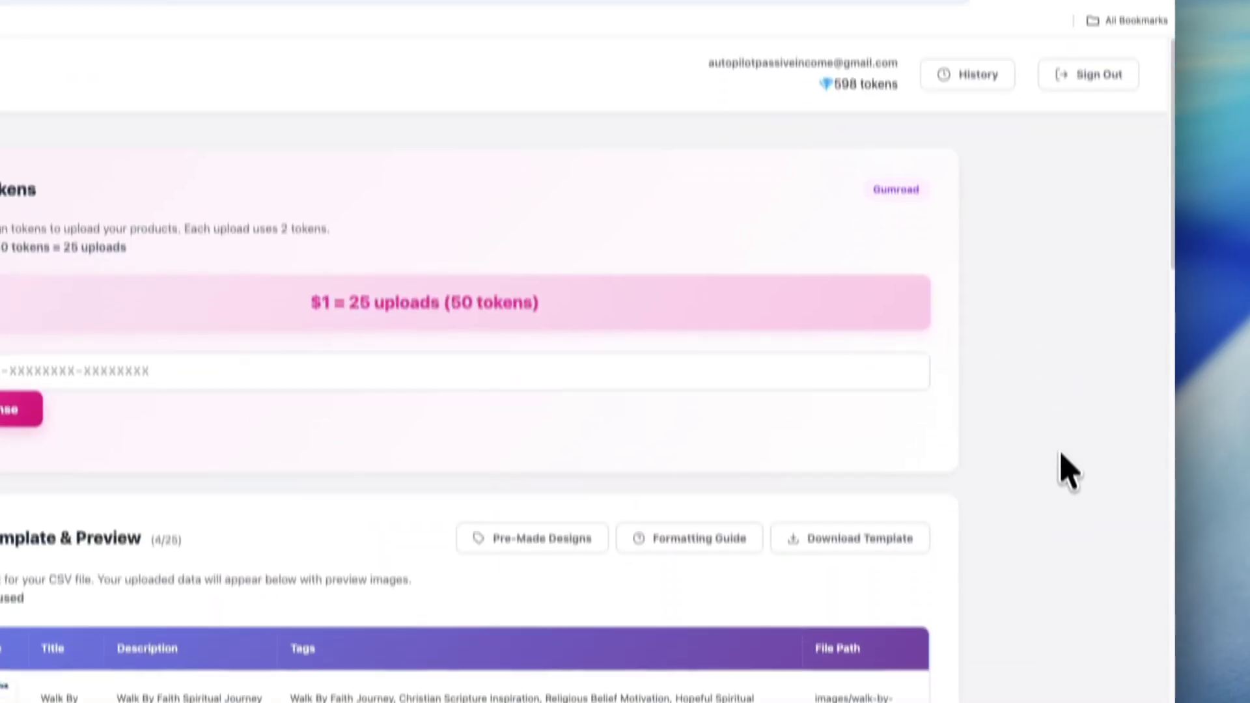
# Step: Download the POD Automation extension zip and install the unpacked folder on chrome://extensions
pyautogui.scroll(-5, 976, 449)
pyautogui.scroll(-5, 196, 332)
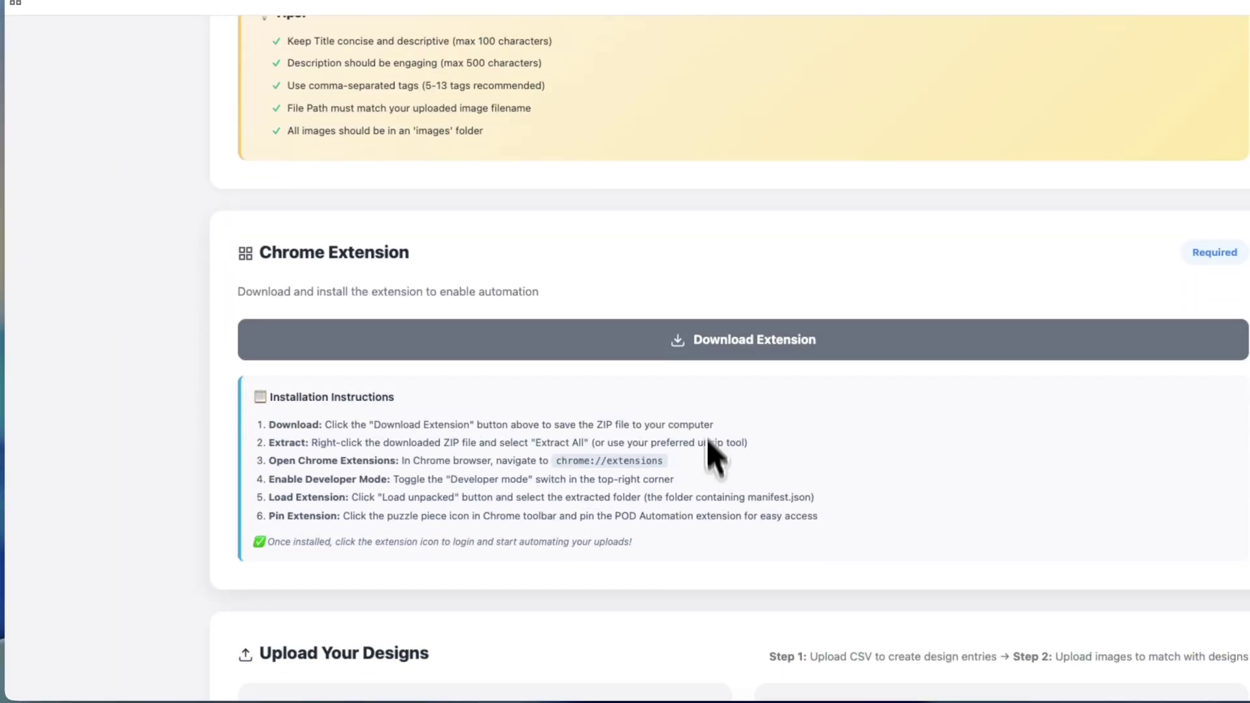
pyautogui.click(699, 344)
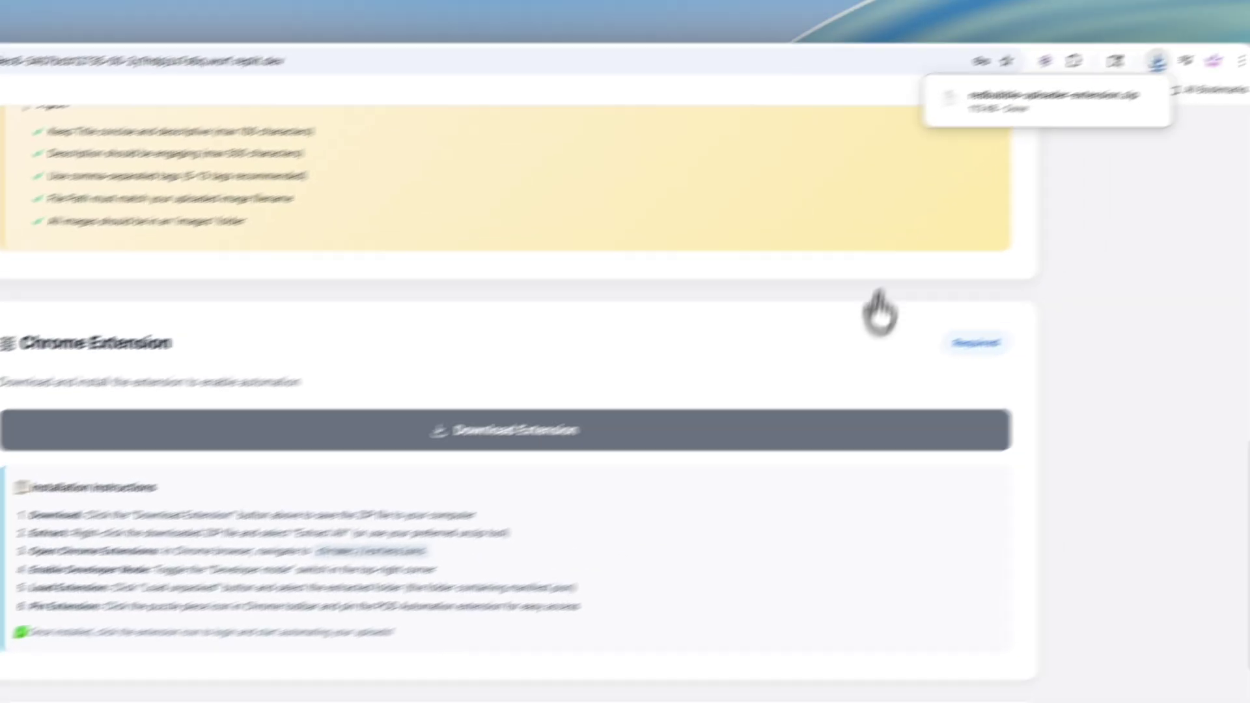
pyautogui.scroll(3, 879, 313)
pyautogui.scroll(10, 943, 352)
pyautogui.moveTo(929, 120)
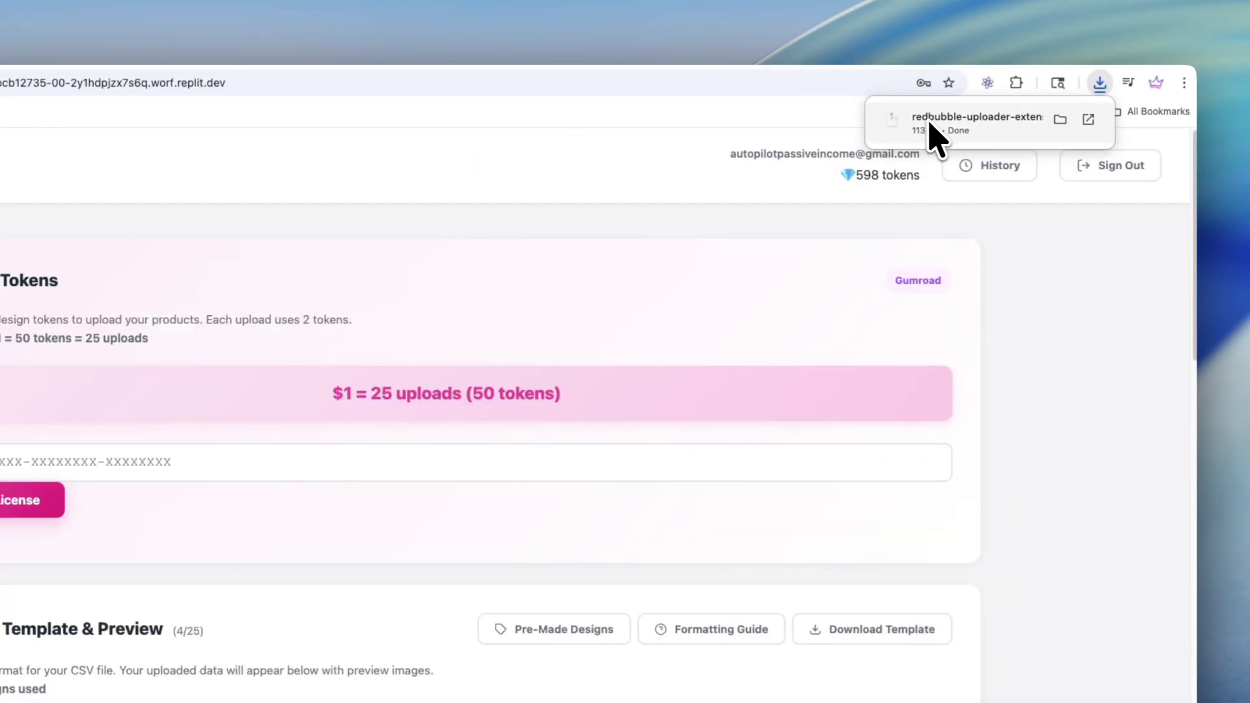
pyautogui.click(927, 118)
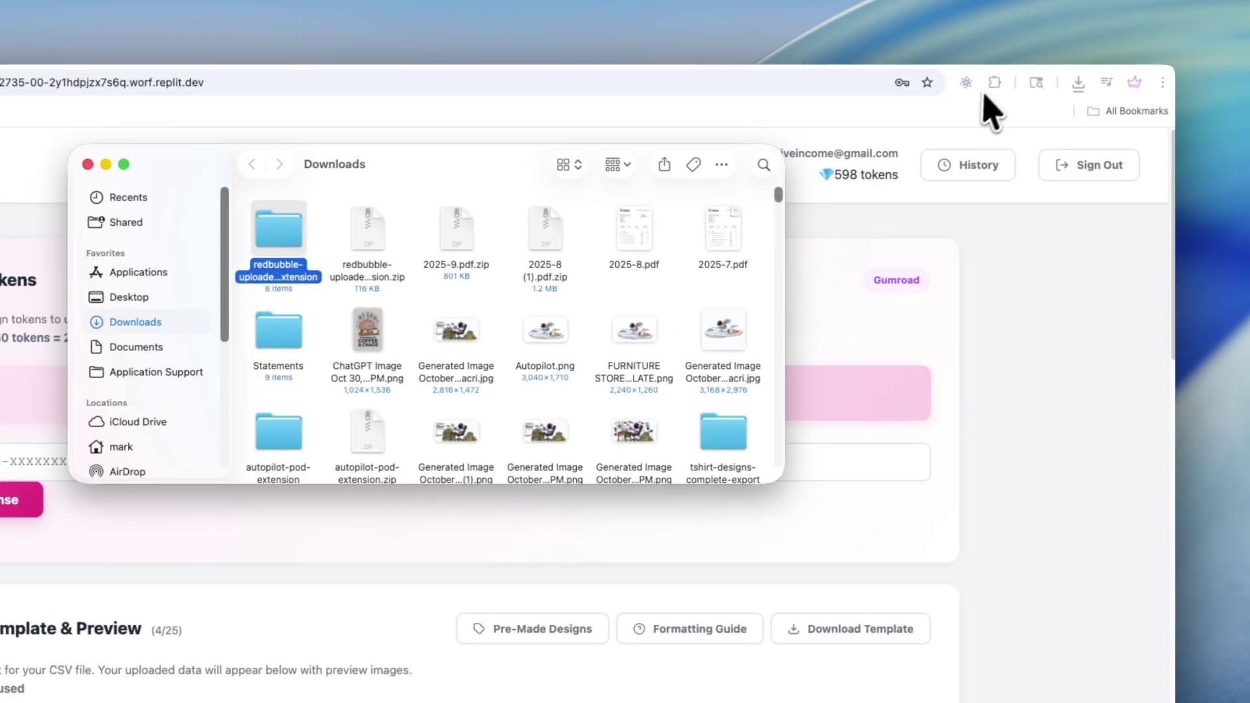
pyautogui.click(1084, 79)
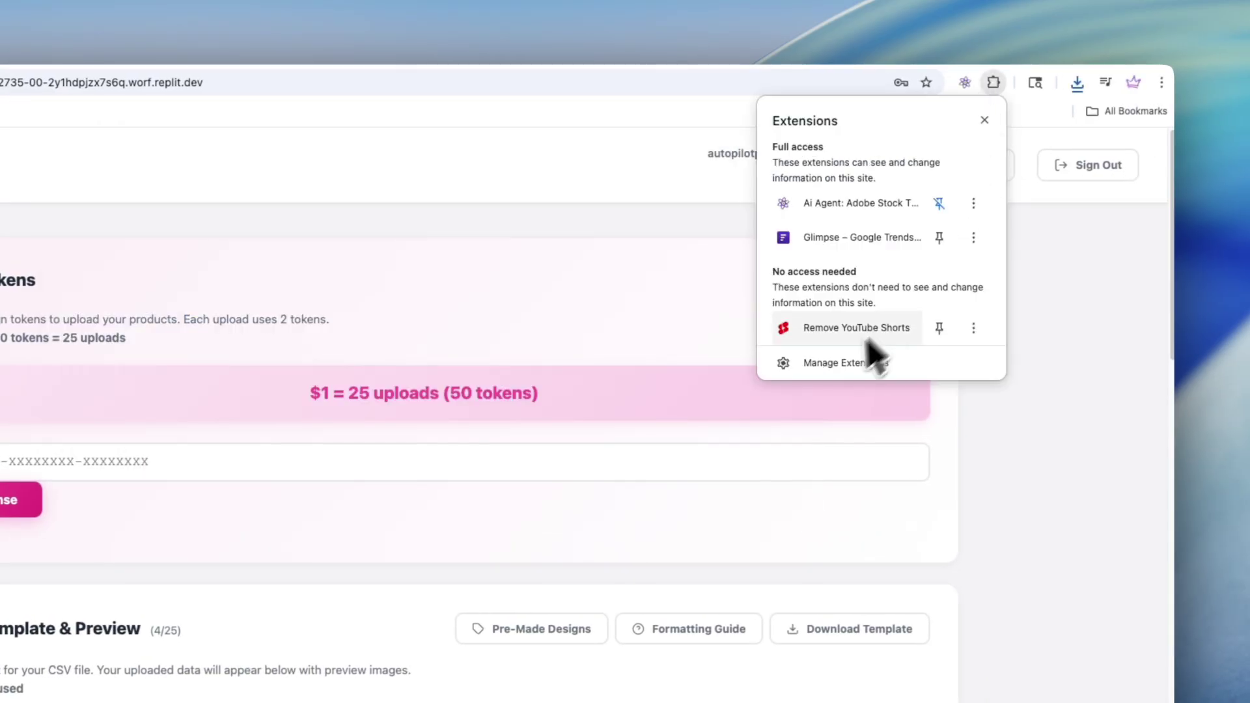
pyautogui.click(926, 363)
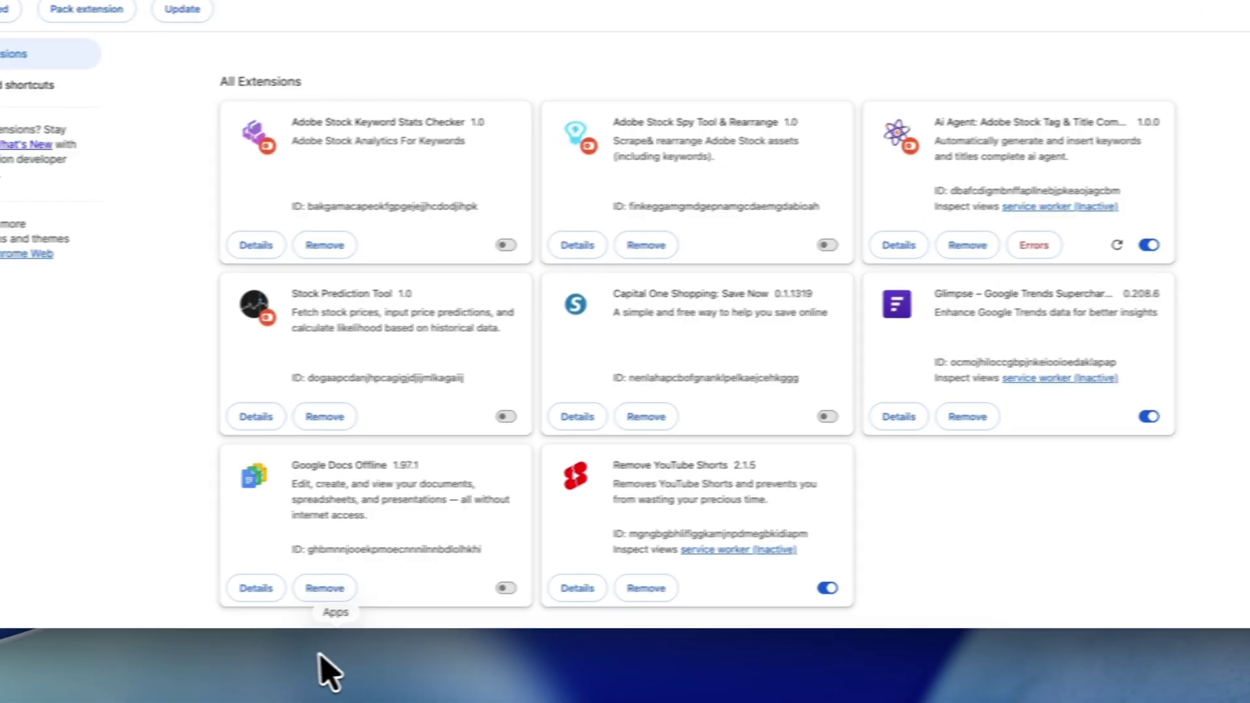
pyautogui.click(407, 664)
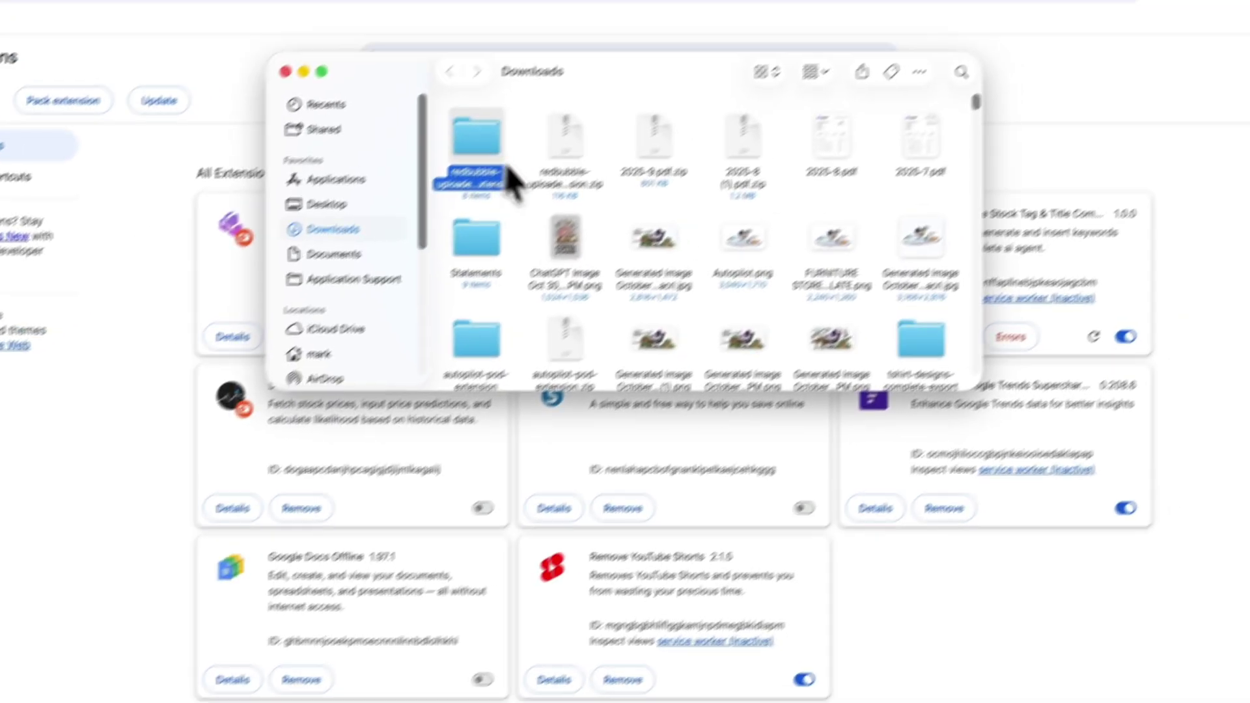
pyautogui.moveTo(508, 168); pyautogui.dragTo(398, 0)
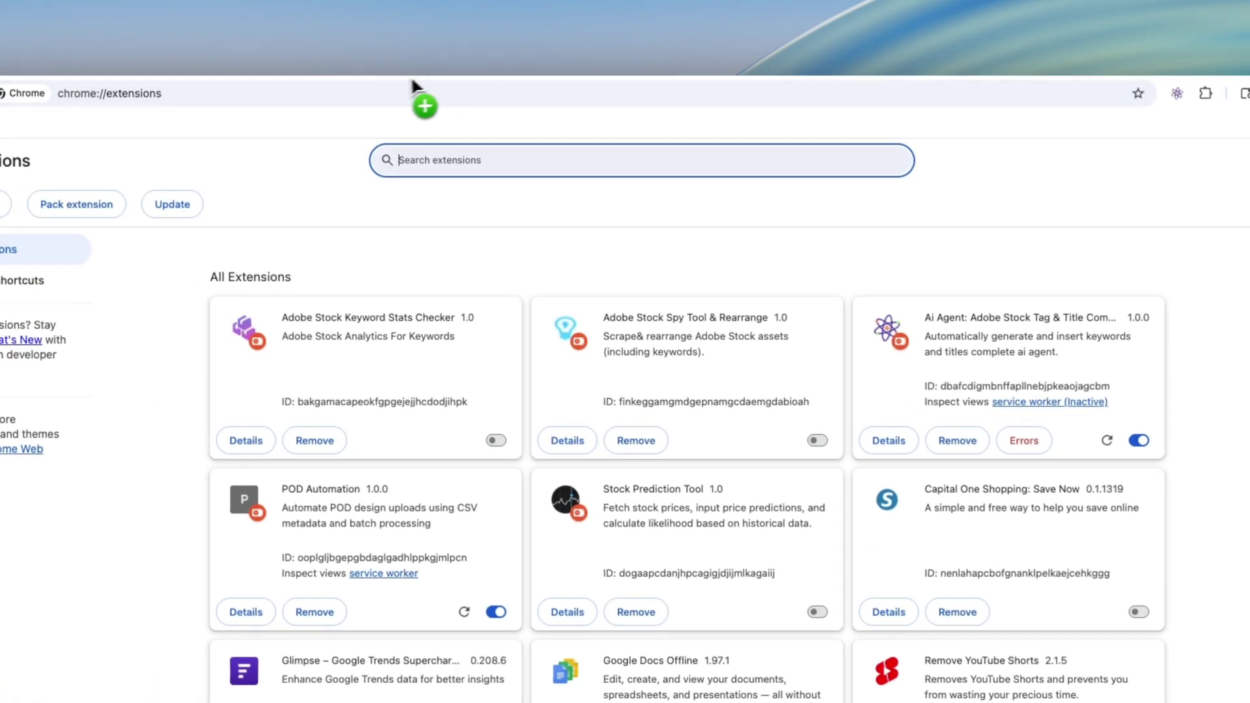
pyautogui.moveTo(412, 75); pyautogui.dragTo(835, 59)
# Step: Pin POD Automation to the toolbar and open its side panel showing 598 credits
pyautogui.hotkey('ctrl', 'Tab')
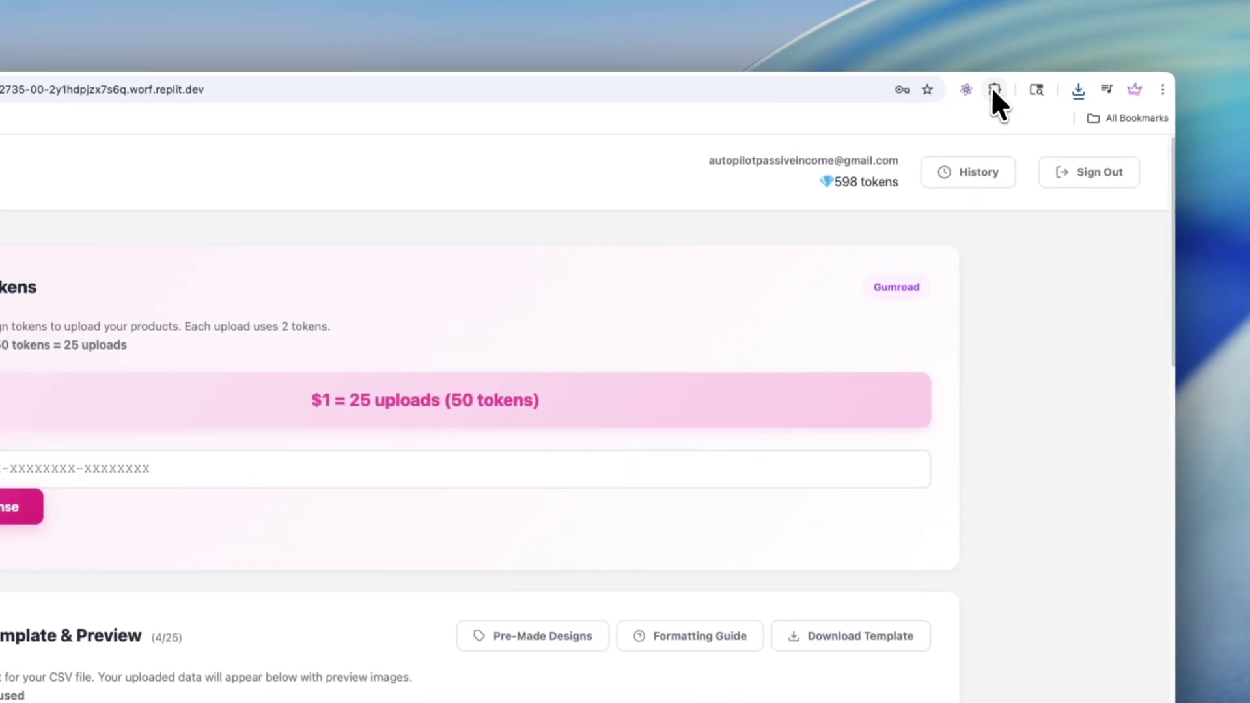
pyautogui.click(1006, 55)
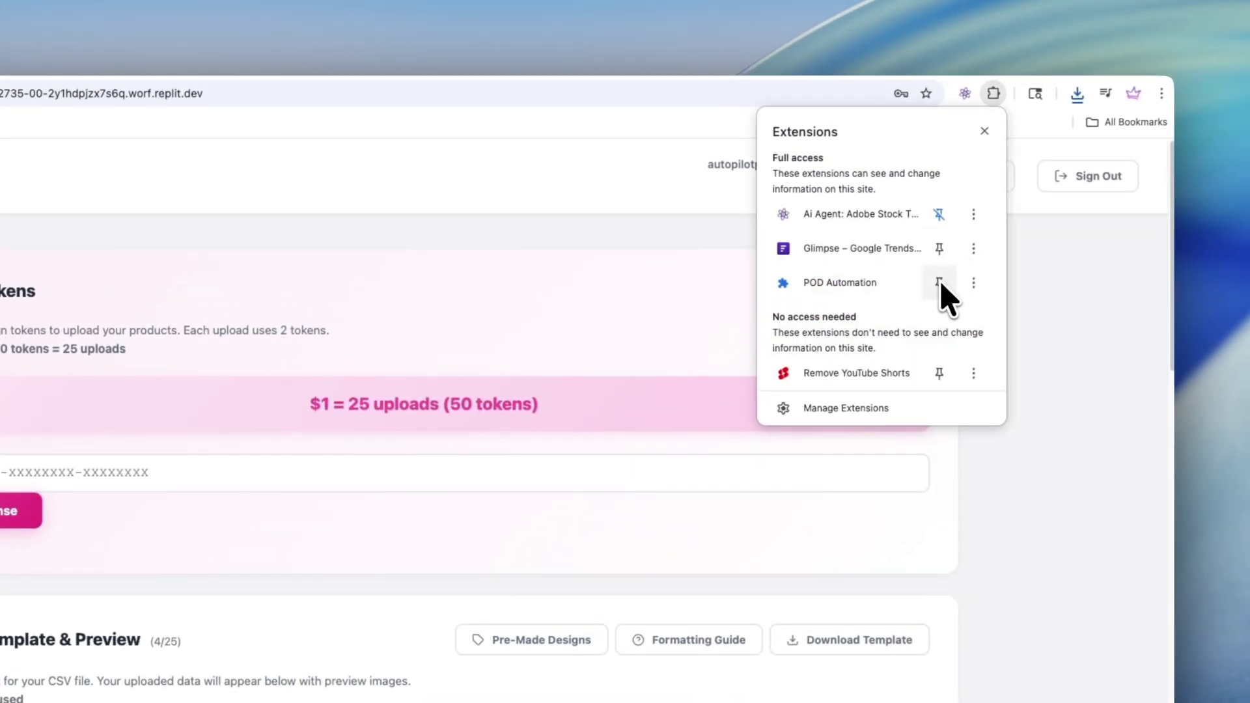
pyautogui.click(952, 244)
pyautogui.click(965, 93)
pyautogui.click(862, 342)
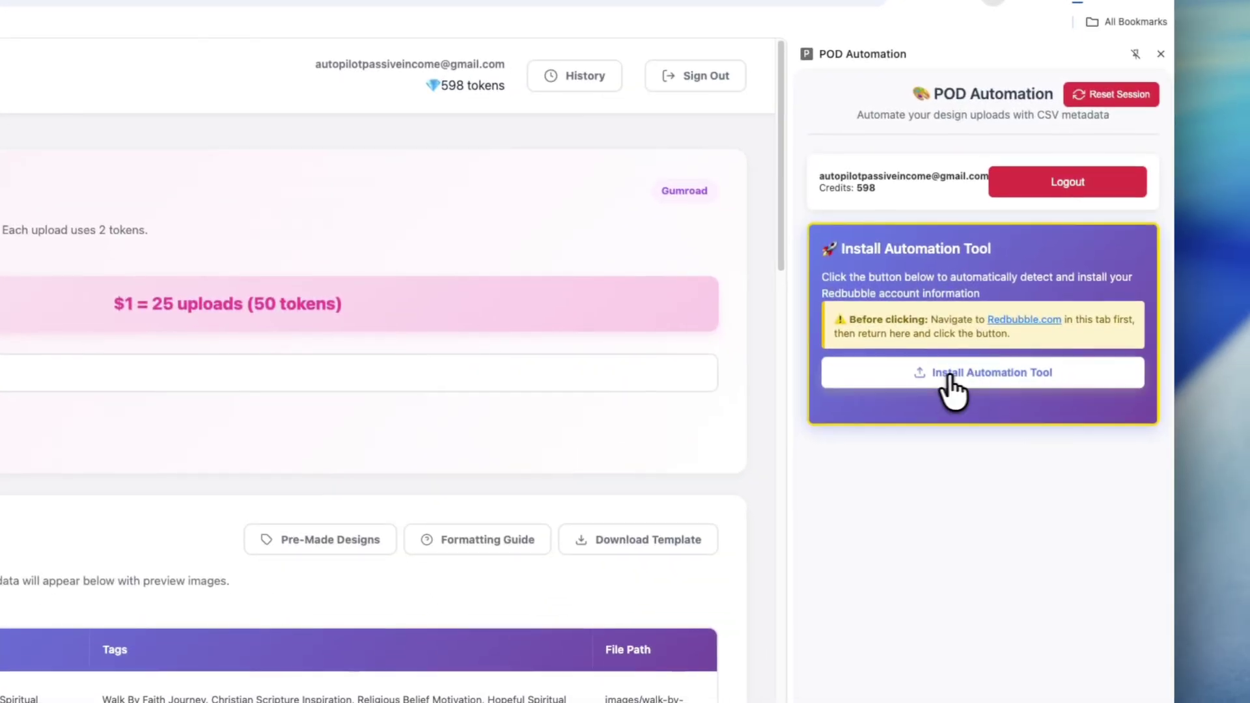
# Step: Install the automation tool for the Redbubble account and select the example duplicate URL
pyautogui.click(948, 389)
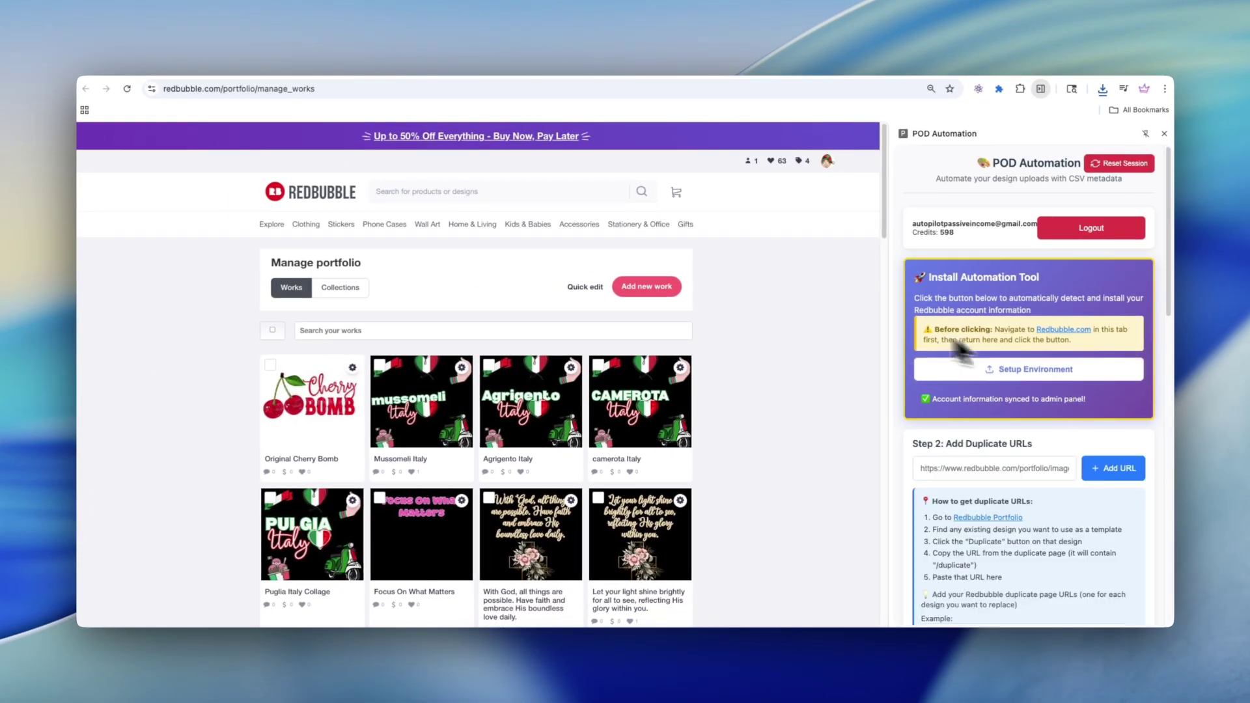
pyautogui.scroll(-2, 1072, 478)
pyautogui.scroll(-5, 1073, 483)
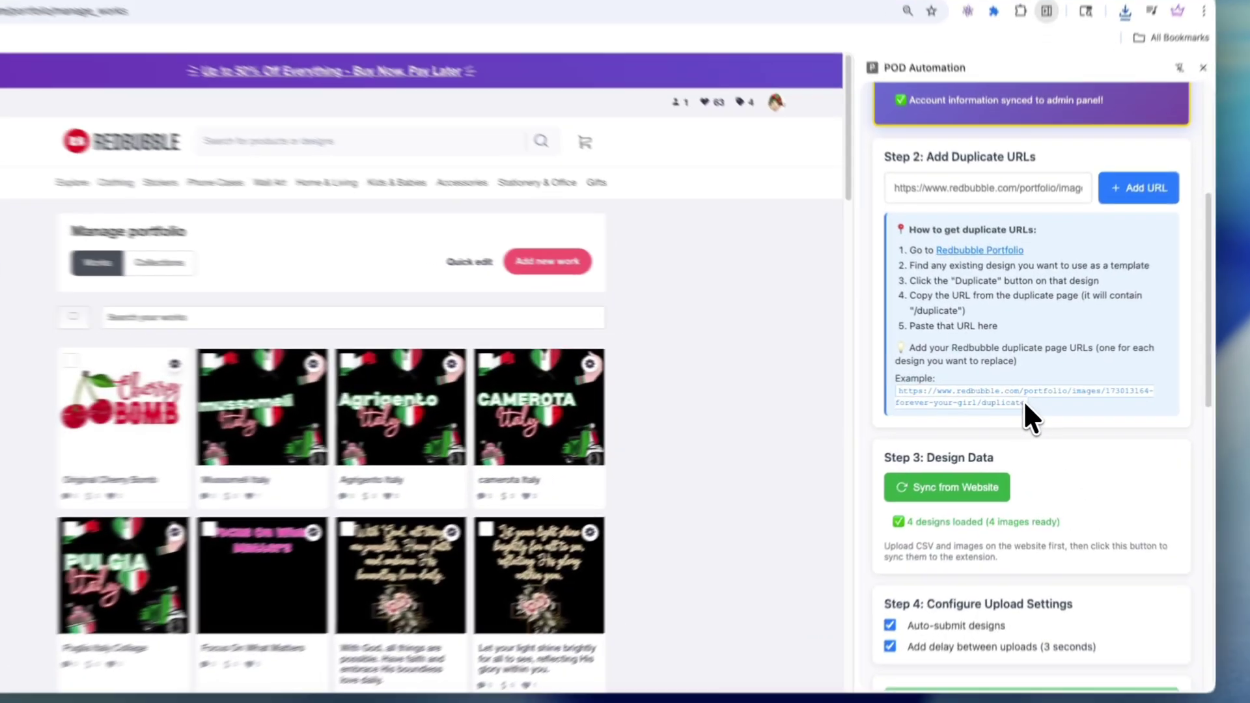
pyautogui.tripleClick(1014, 393)
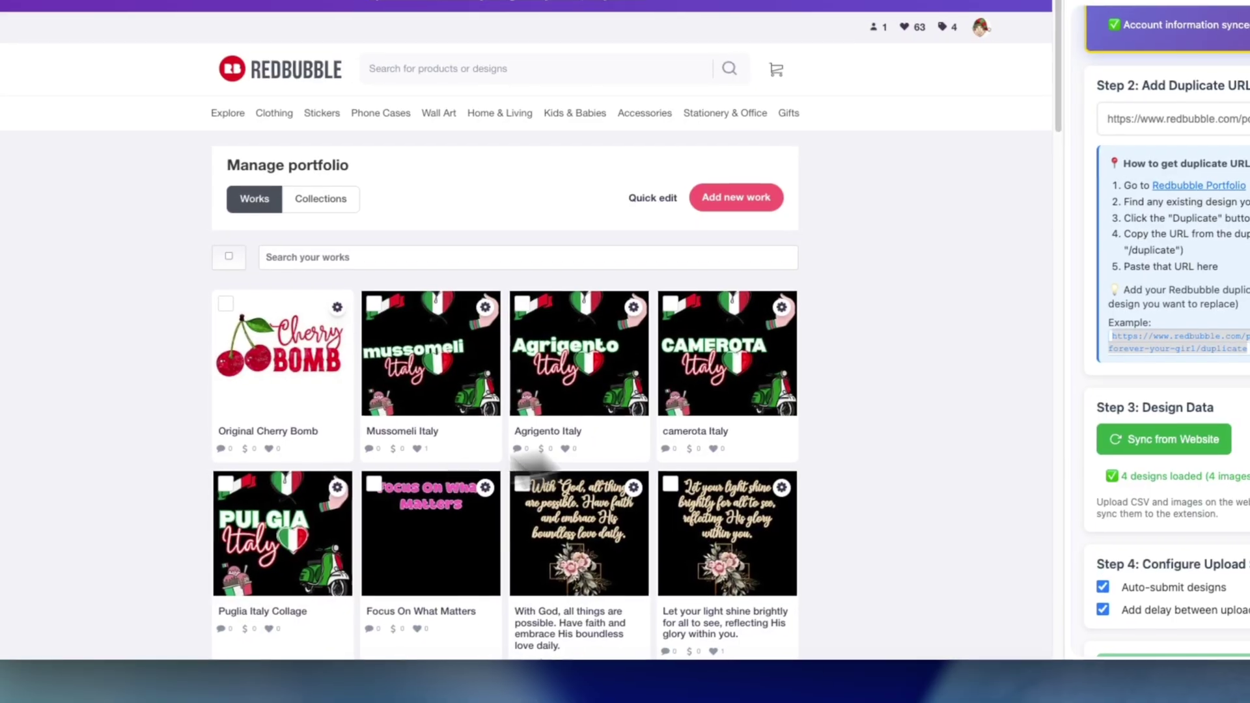
# Step: Duplicate the Semplicemente Tu design using Copy settings from its gear menu
pyautogui.scroll(-10, 521, 449)
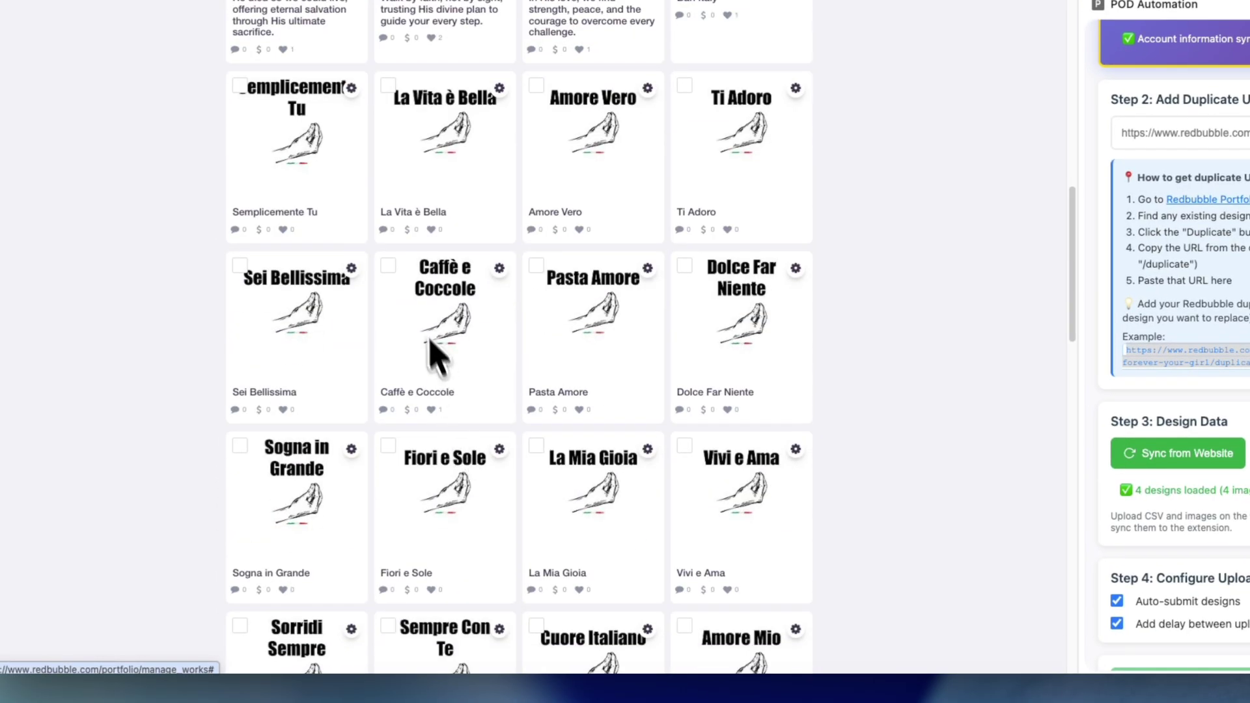
pyautogui.scroll(2, 420, 319)
pyautogui.click(351, 326)
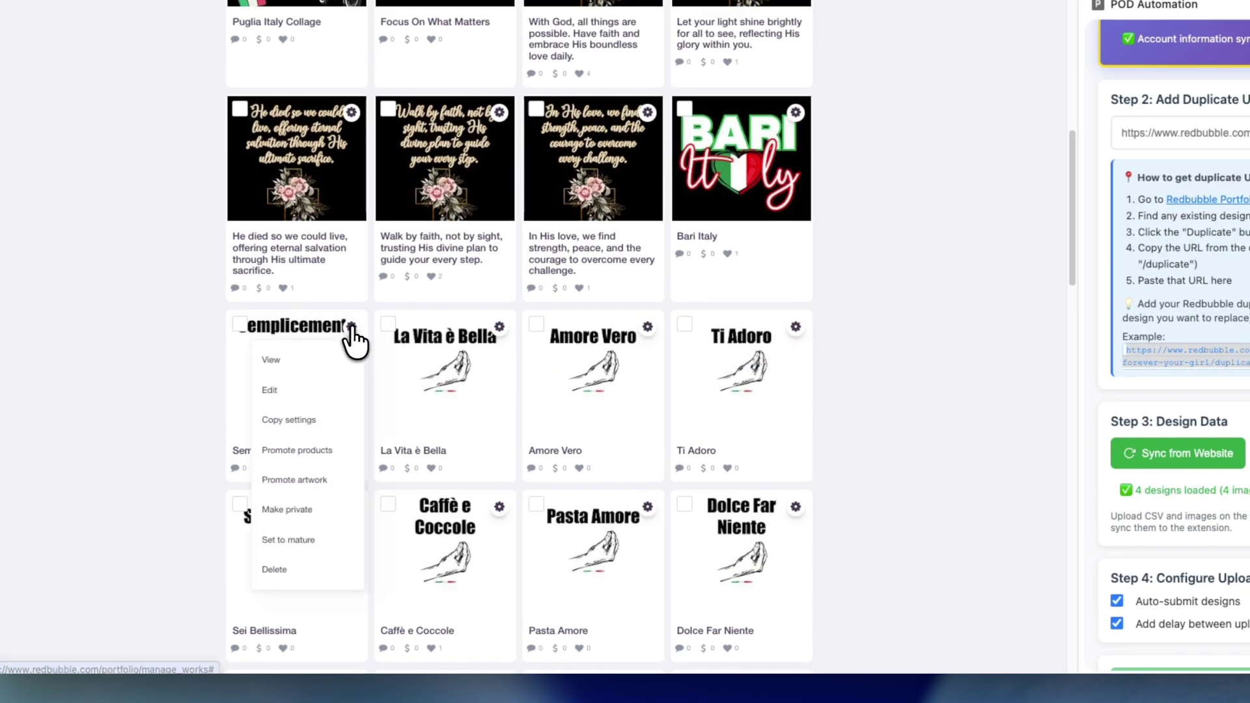
pyautogui.click(290, 422)
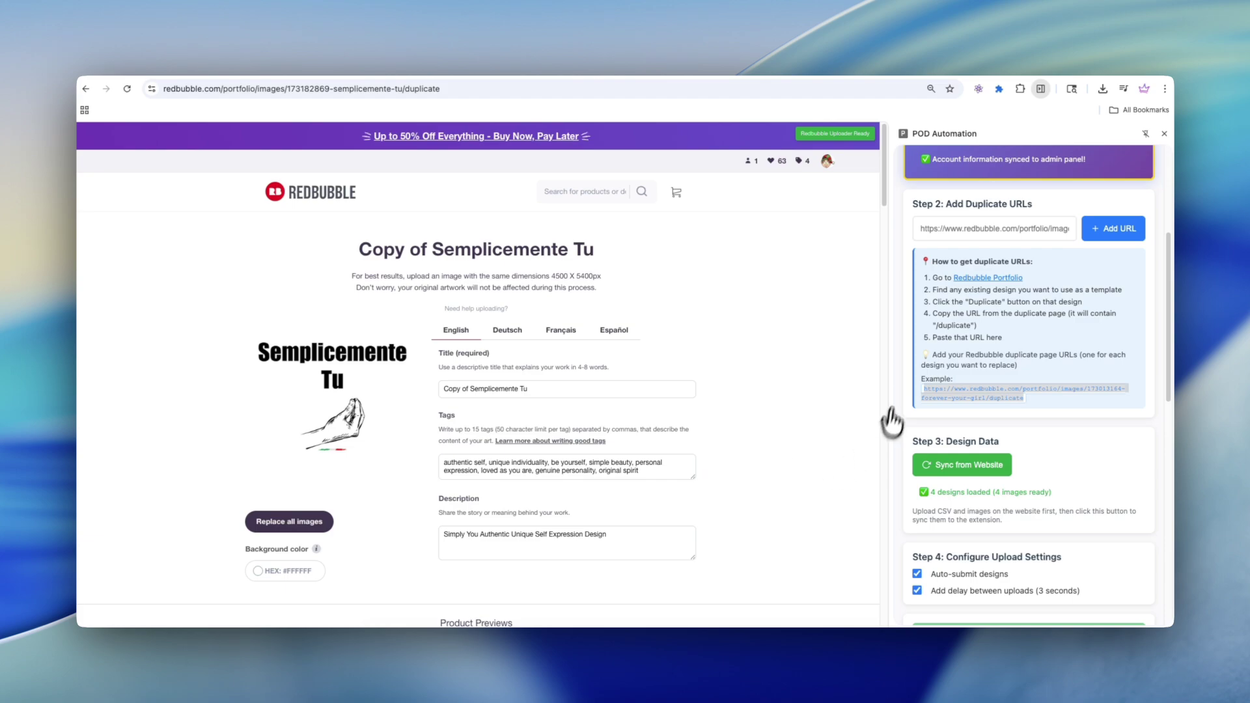
# Step: Add the Copy of Semplicemente Tu page URL to POD Automation's duplicate URL list
pyautogui.click(481, 88)
pyautogui.hotkey('ctrl', 'x')
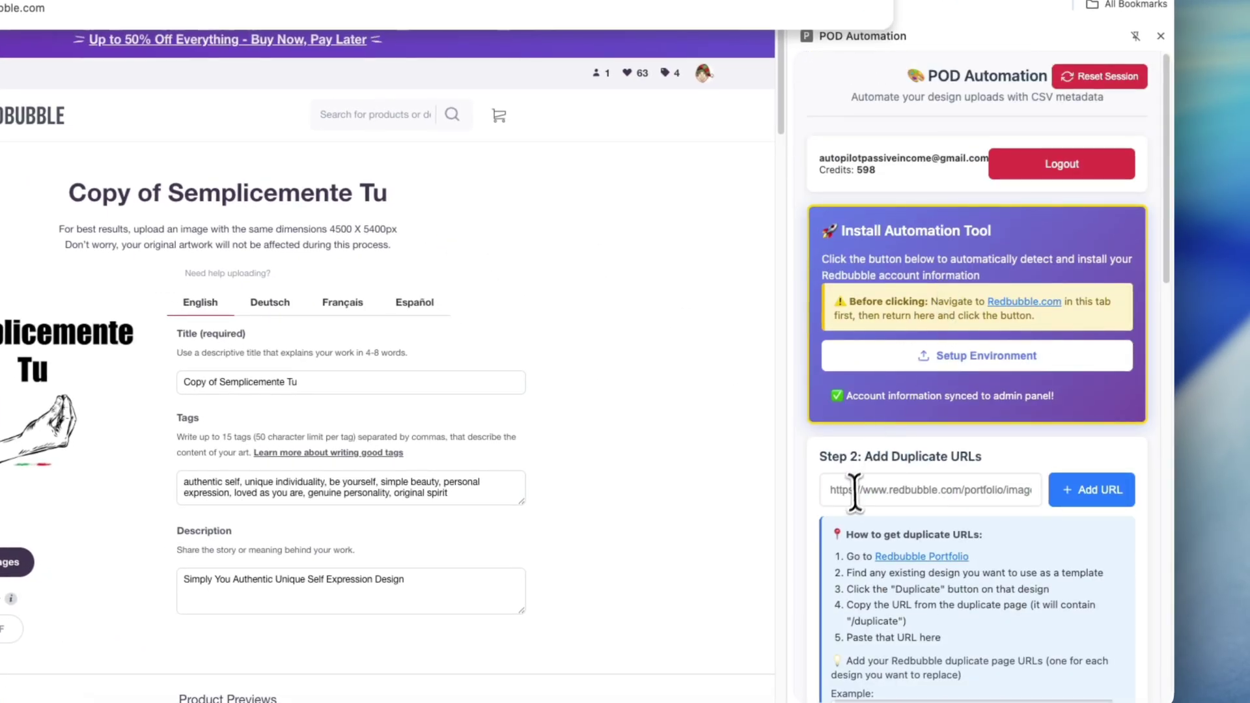
pyautogui.click(851, 497)
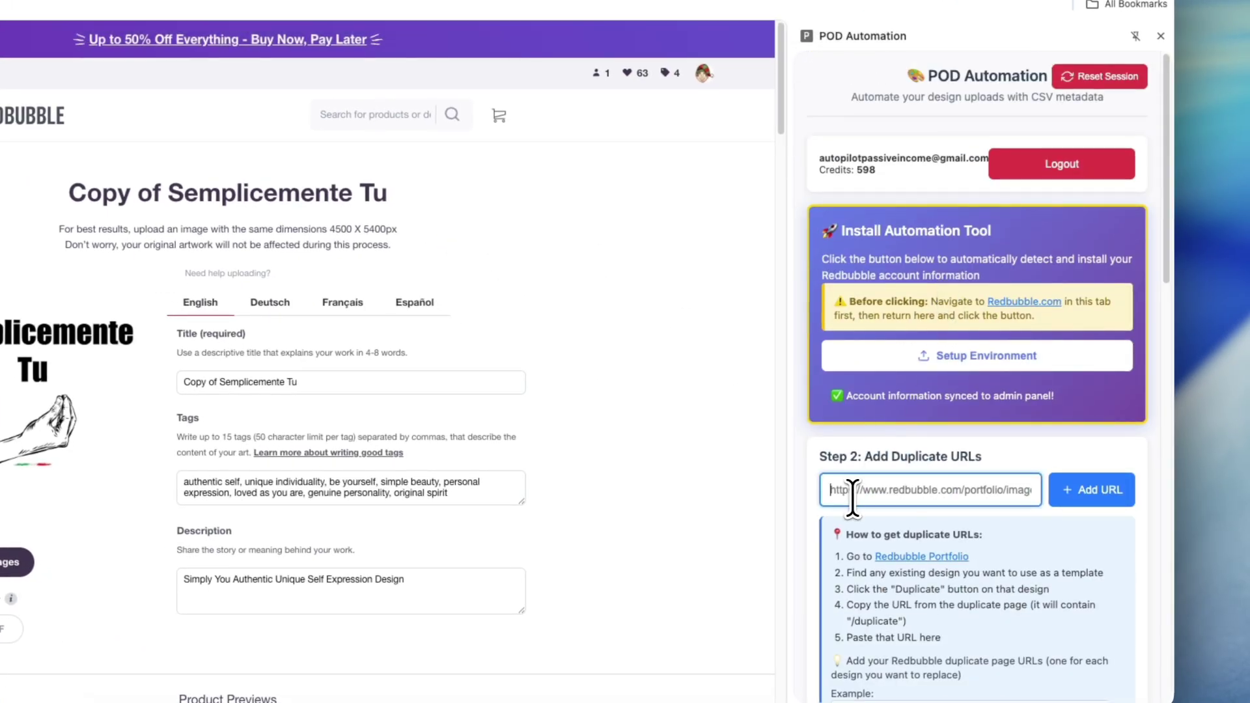
pyautogui.hotkey('ctrl', 'v')
pyautogui.click(1052, 498)
# Step: Sync the 4 designs from the website and start the automated Redbubble upload
pyautogui.scroll(-7, 1032, 572)
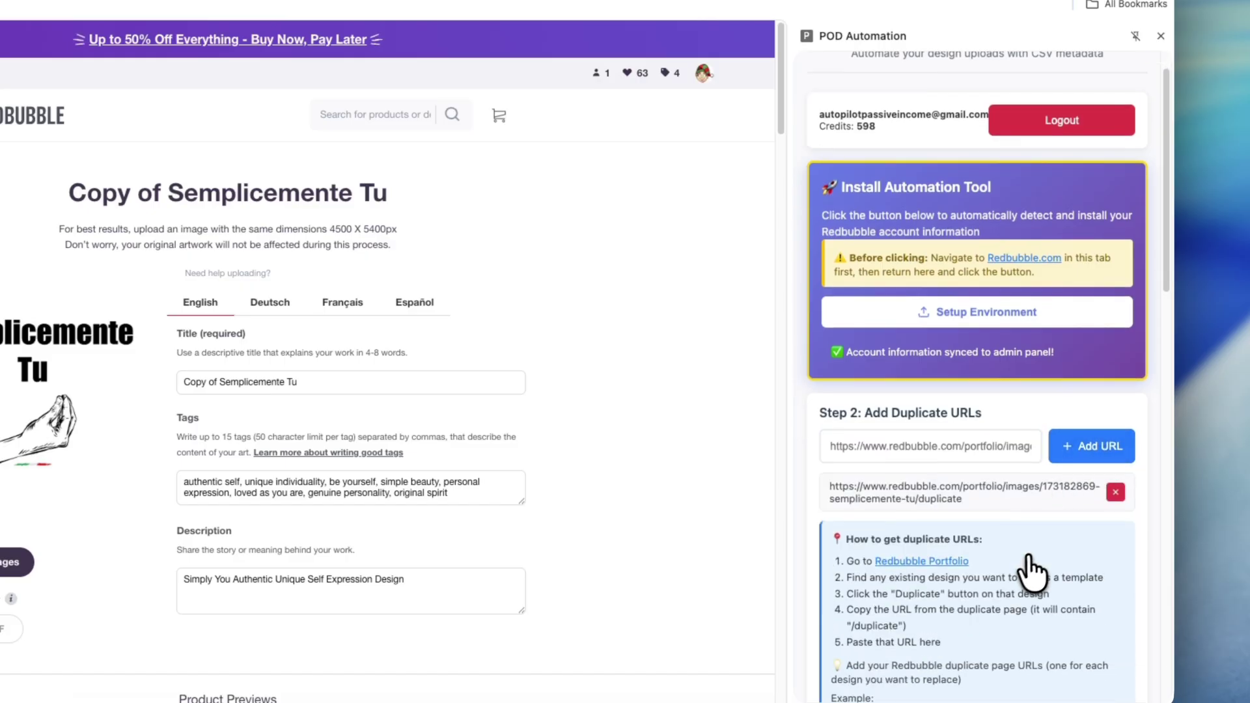
pyautogui.scroll(-2, 1028, 576)
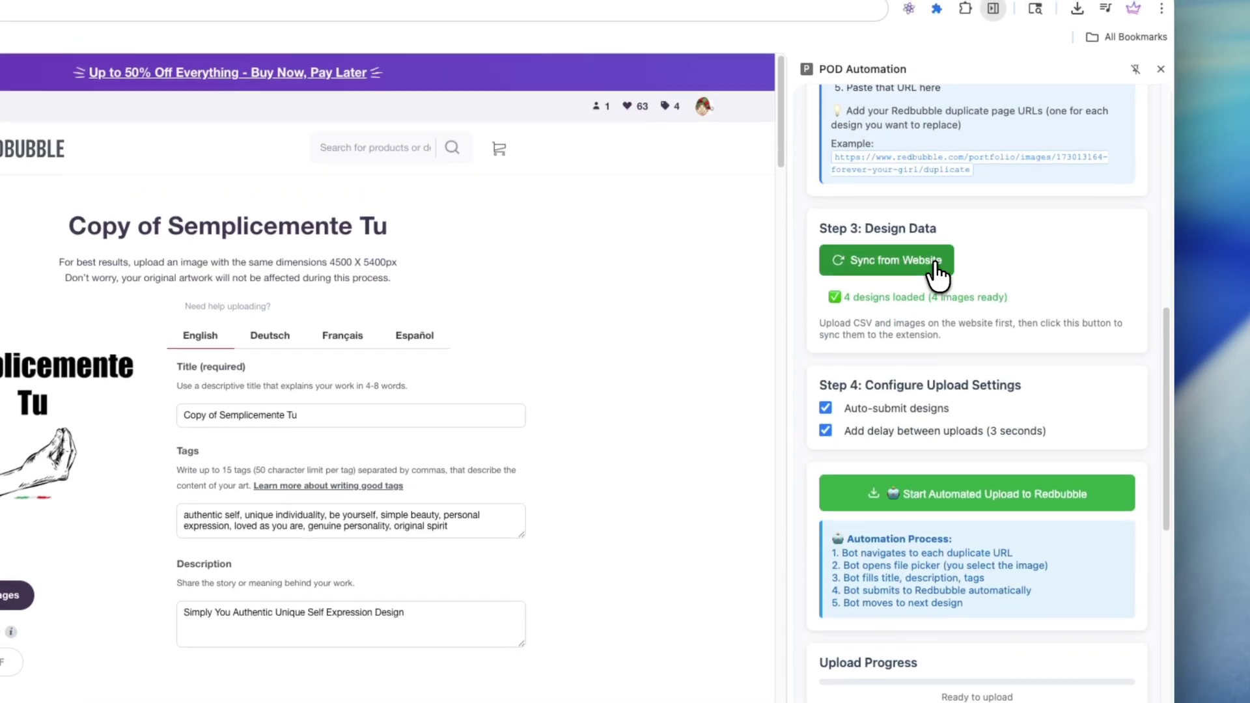
pyautogui.click(909, 234)
pyautogui.moveTo(830, 297); pyautogui.dragTo(1025, 299)
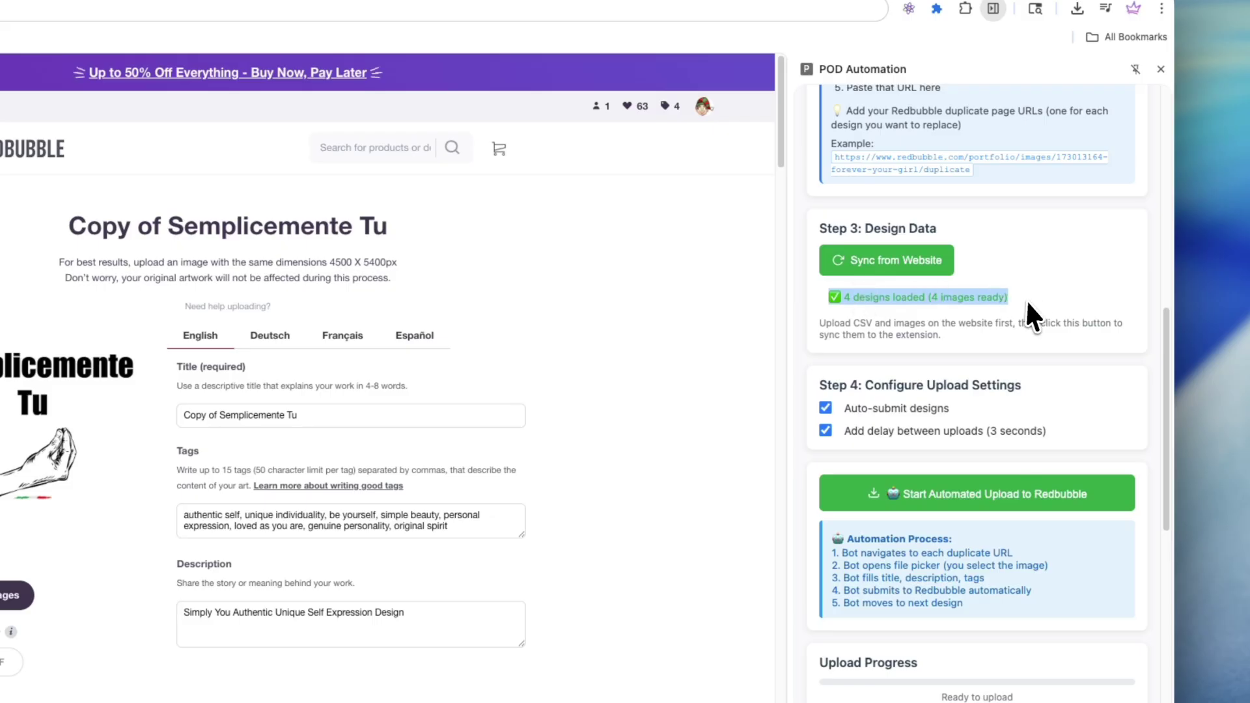
pyautogui.scroll(-1, 977, 480)
pyautogui.click(967, 469)
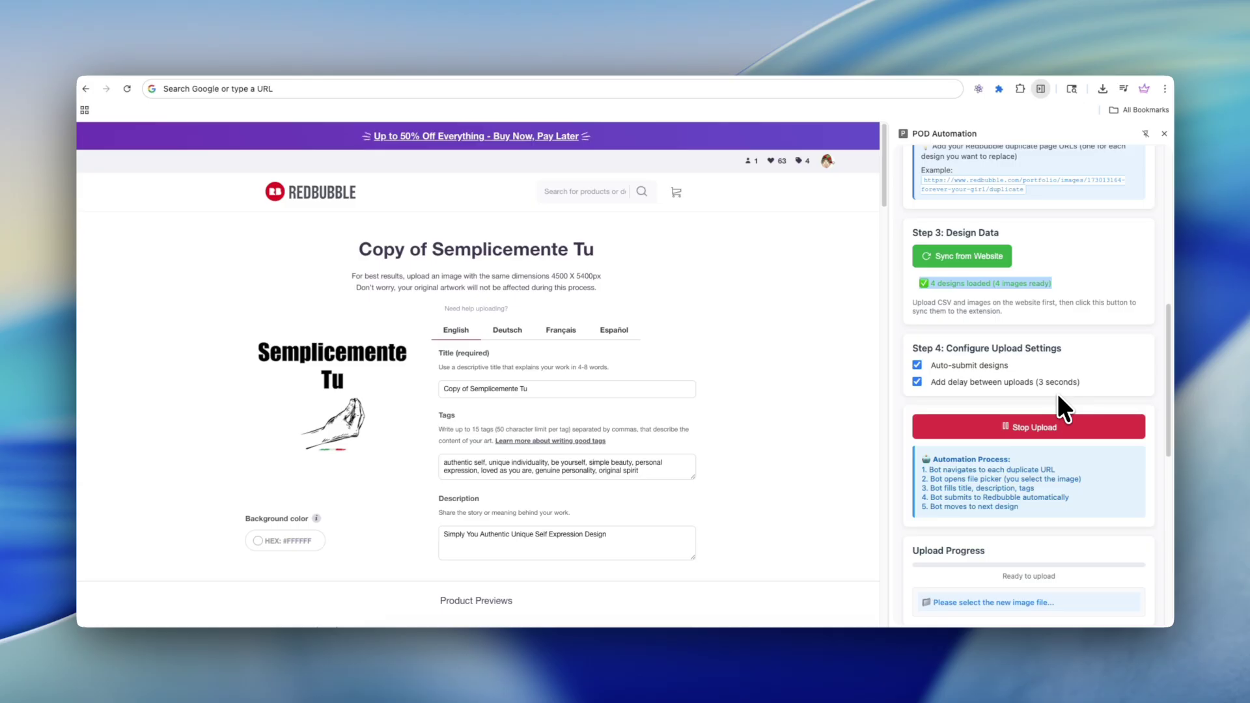
# Step: Scroll through the Product Previews grid while the title fills with Walk By Faith
pyautogui.scroll(-6, 754, 399)
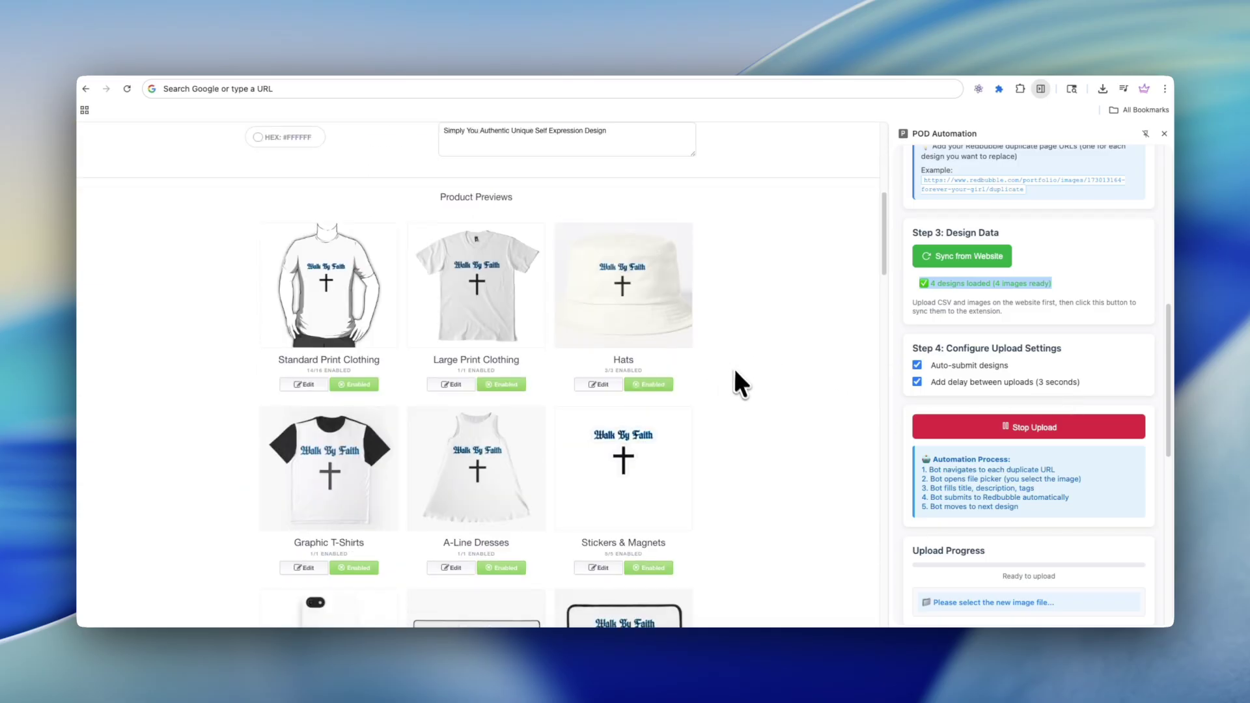
pyautogui.scroll(-6, 707, 435)
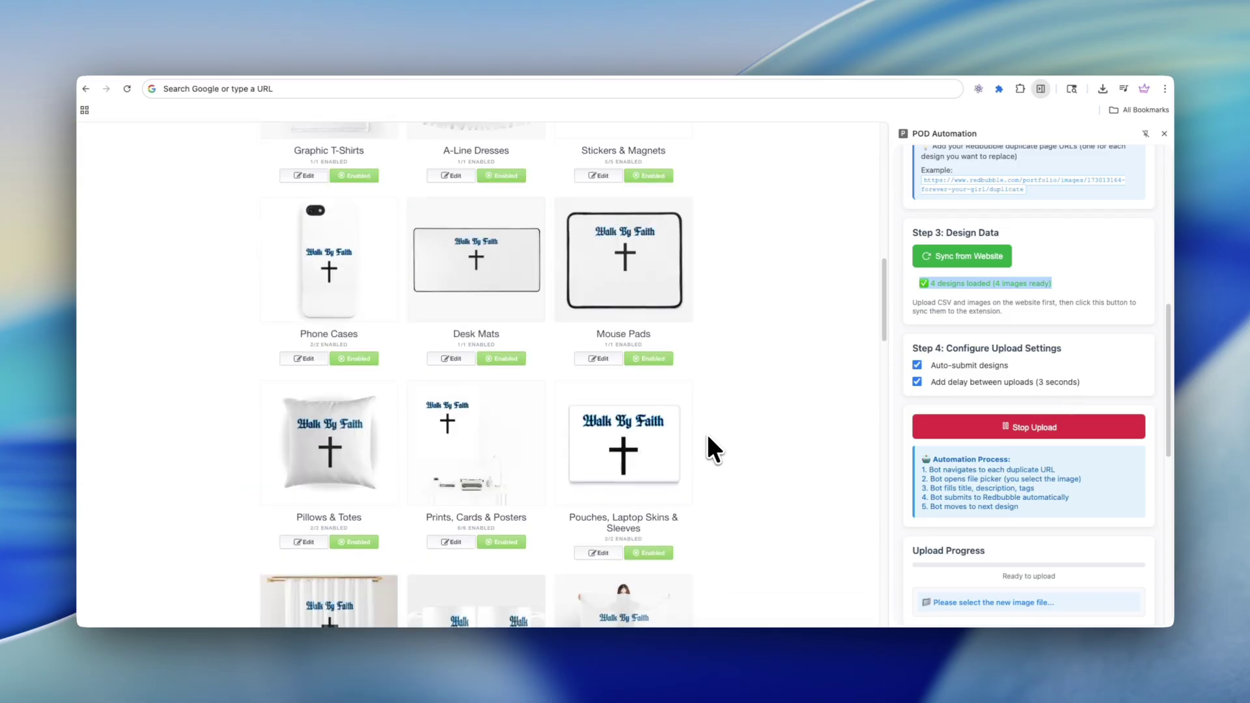
pyautogui.scroll(-10, 707, 436)
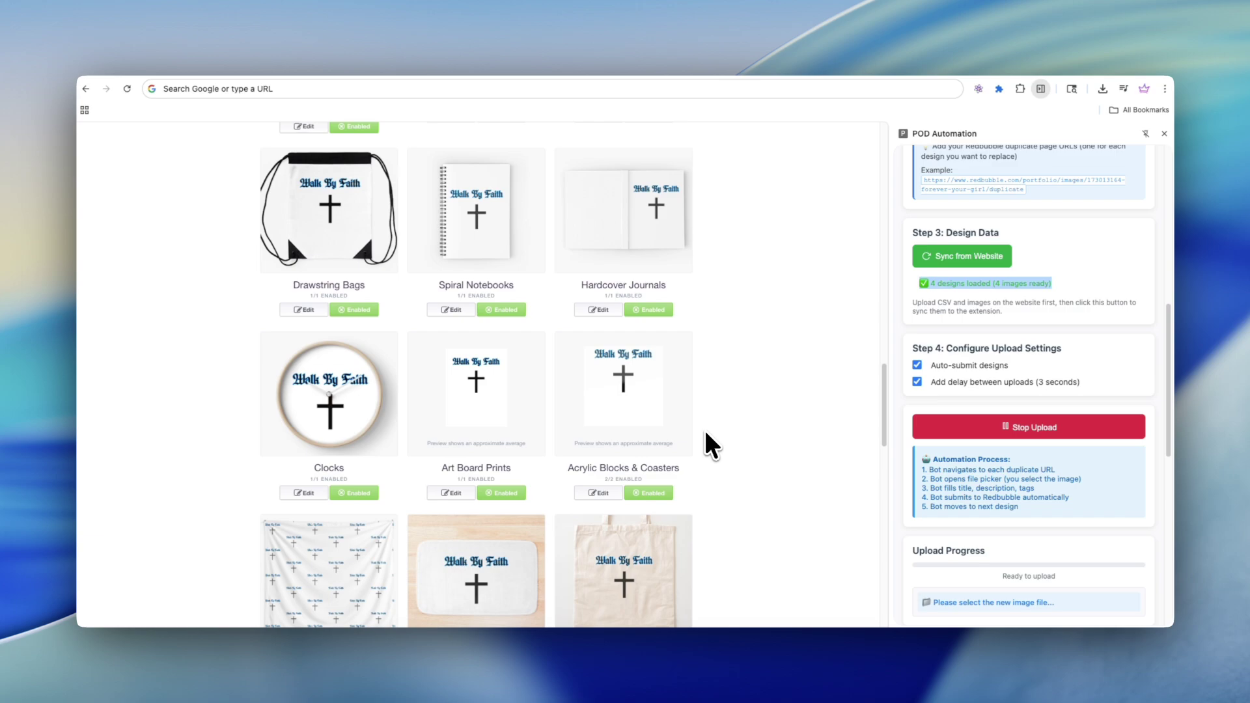
pyautogui.scroll(-6, 707, 435)
pyautogui.scroll(12, 707, 435)
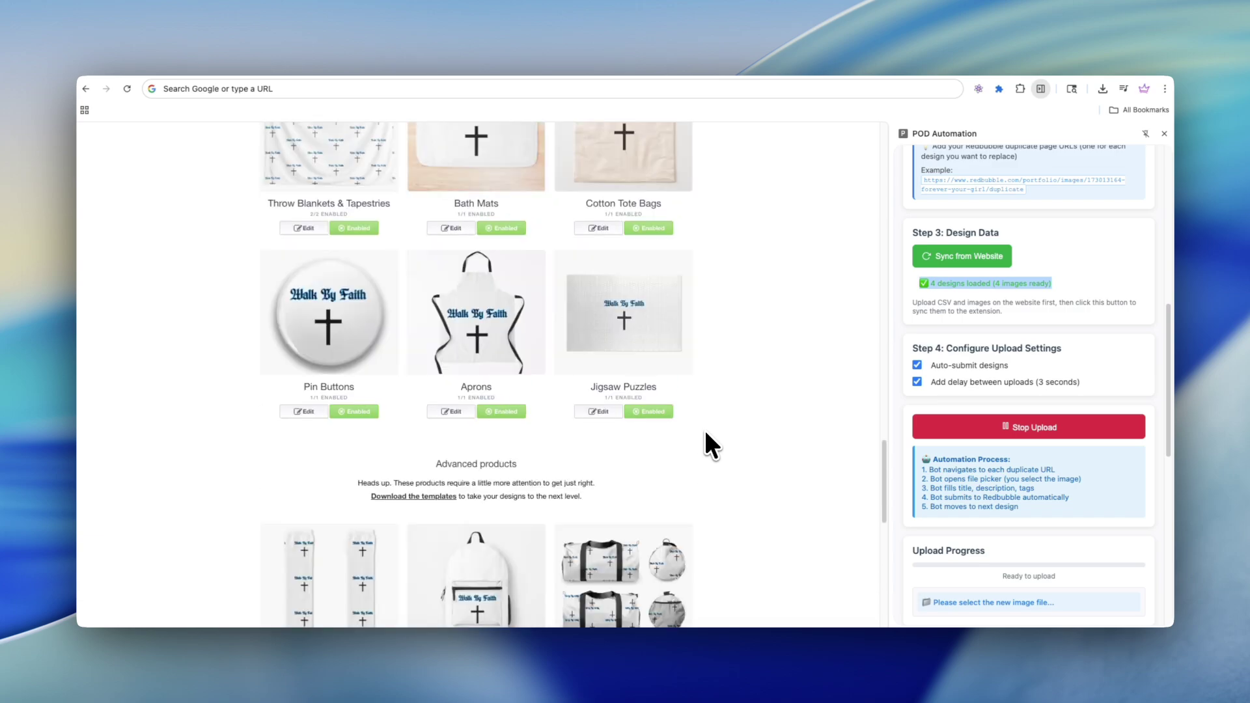
pyautogui.scroll(15, 706, 433)
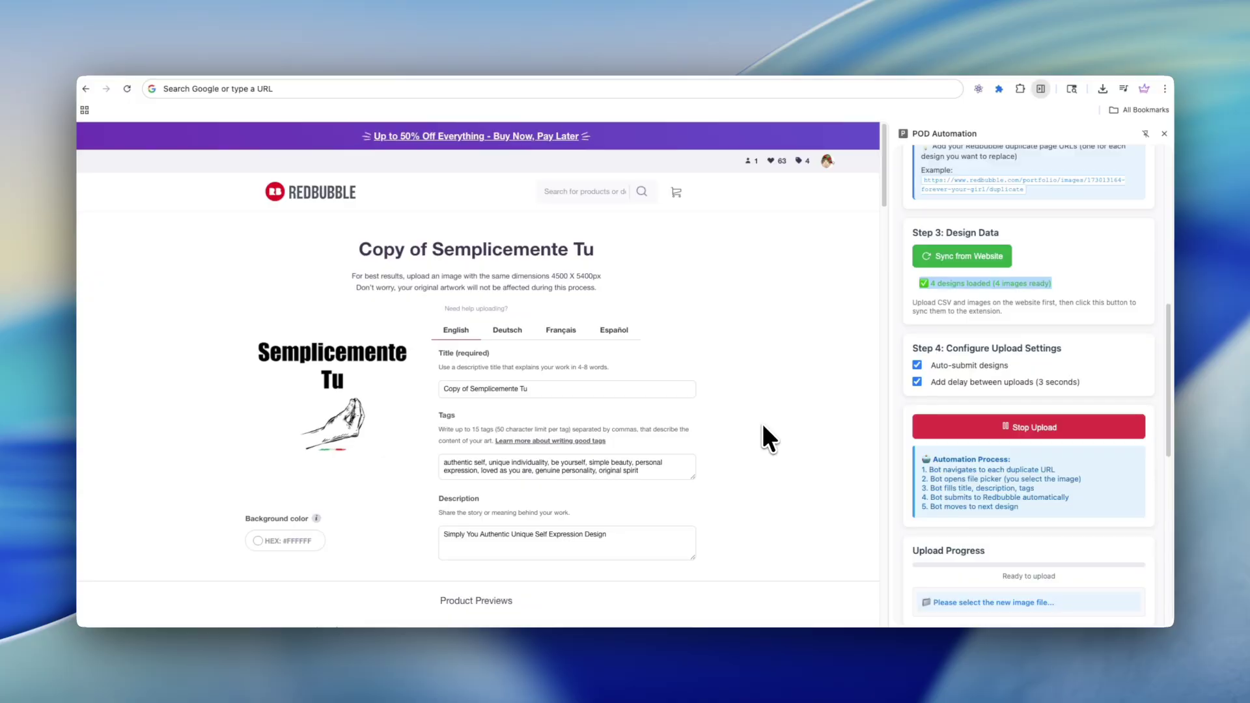
pyautogui.scroll(-6, 1018, 362)
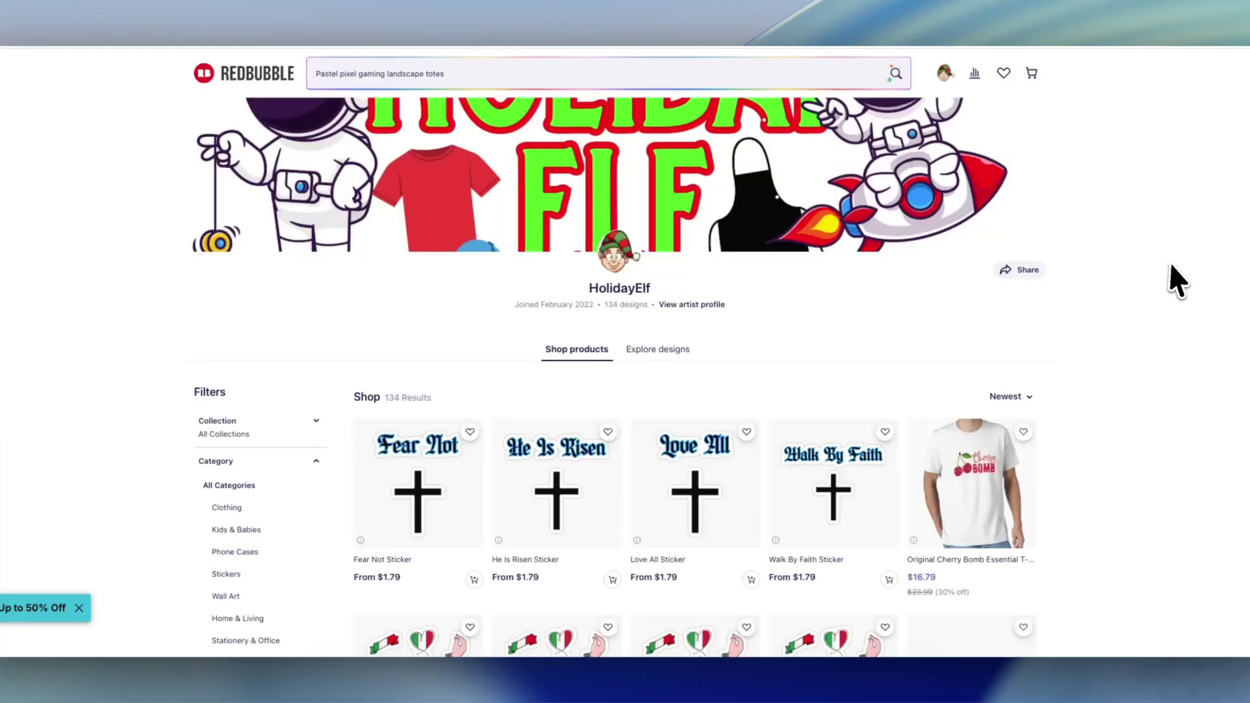
# Step: Open the Walk By Faith Sticker listing and scroll to its Also available on row
pyautogui.scroll(-2, 1139, 312)
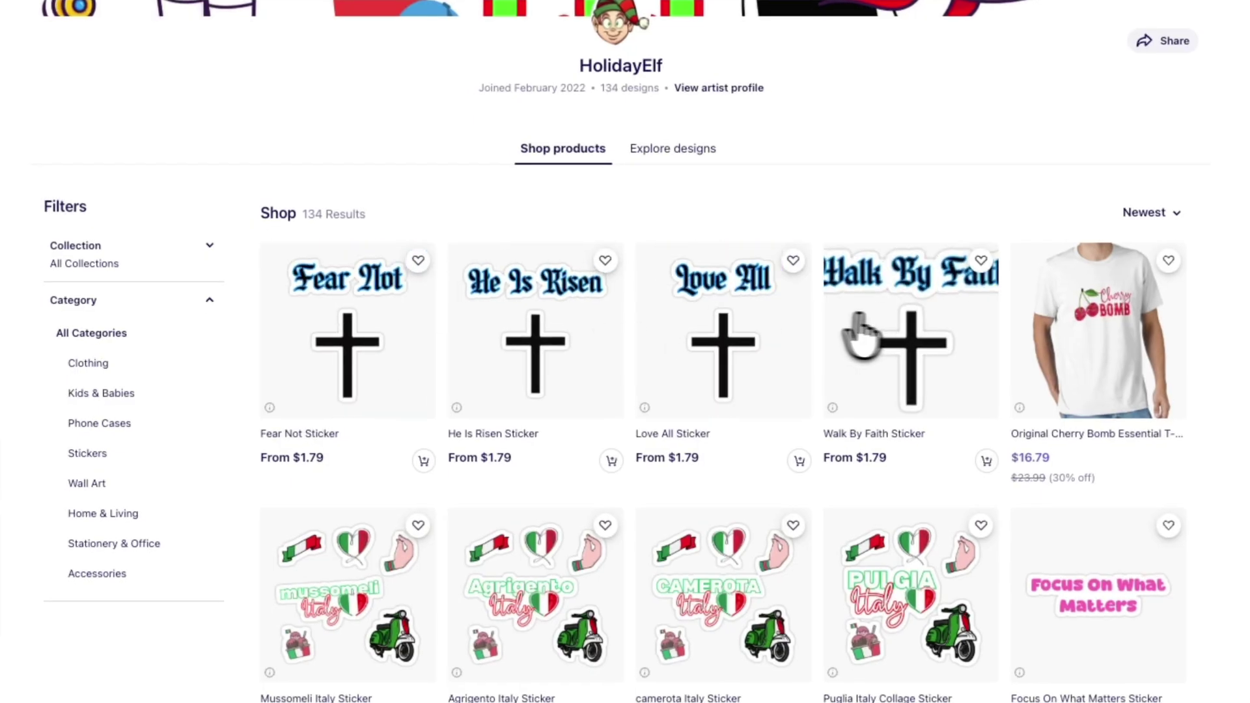
pyautogui.click(896, 336)
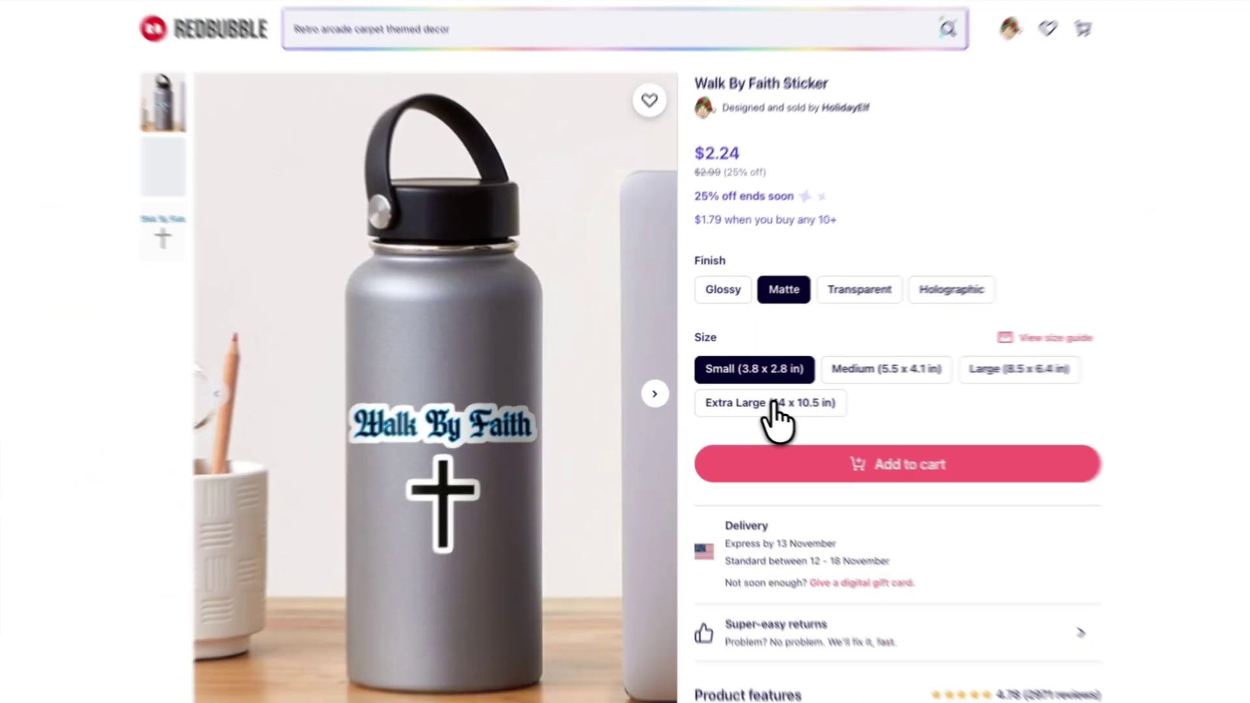
pyautogui.scroll(-10, 782, 417)
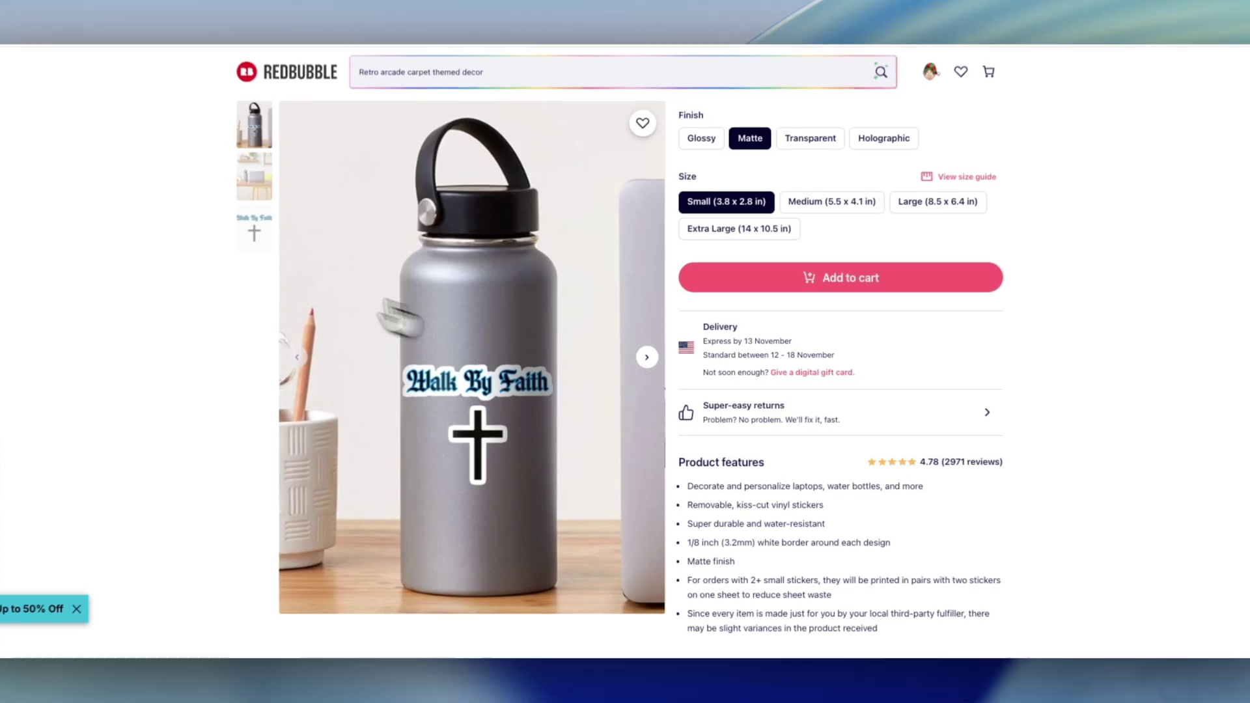
pyautogui.scroll(-4, 313, 332)
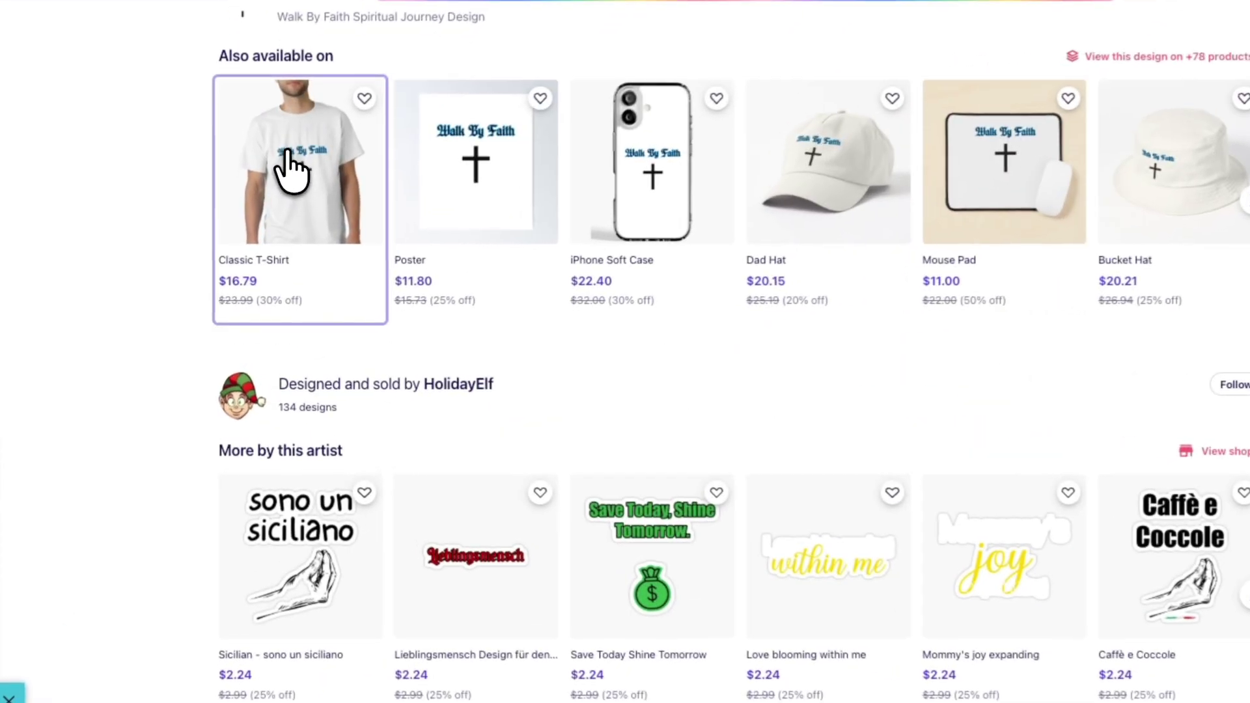
# Step: Open the Walk By Faith Classic T-Shirt listing and zoom into its printed design
pyautogui.click(291, 171)
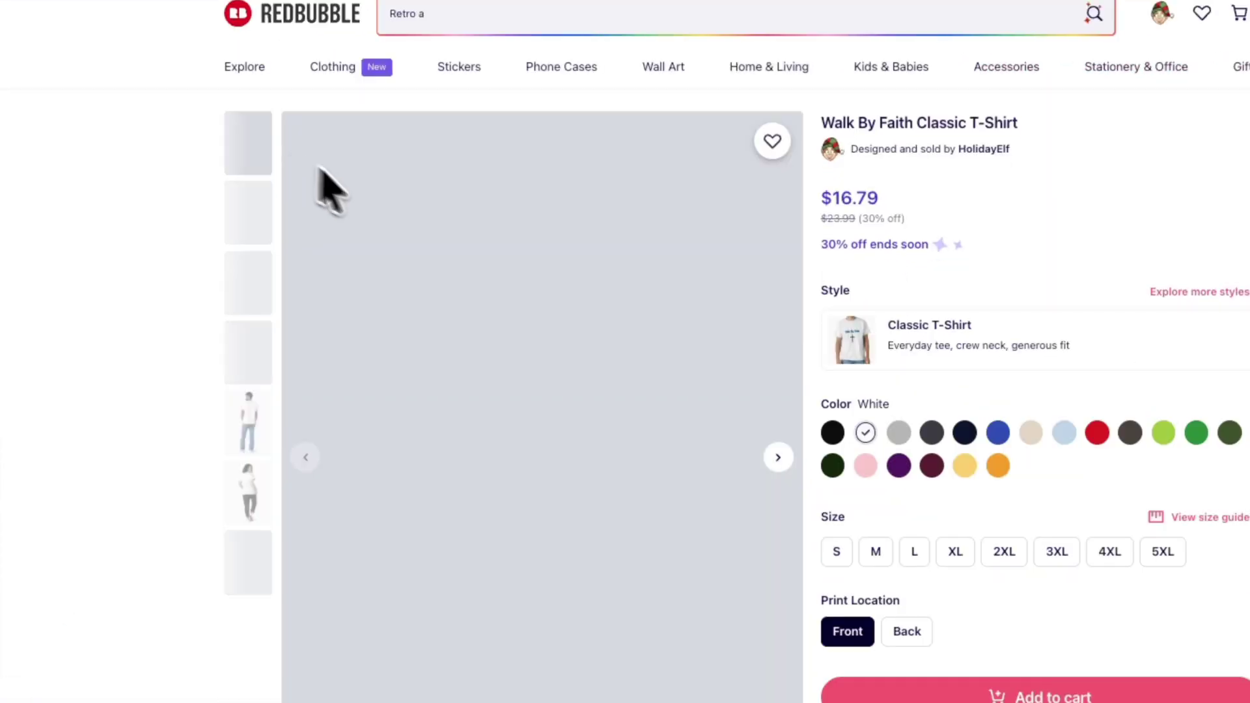
pyautogui.click(250, 567)
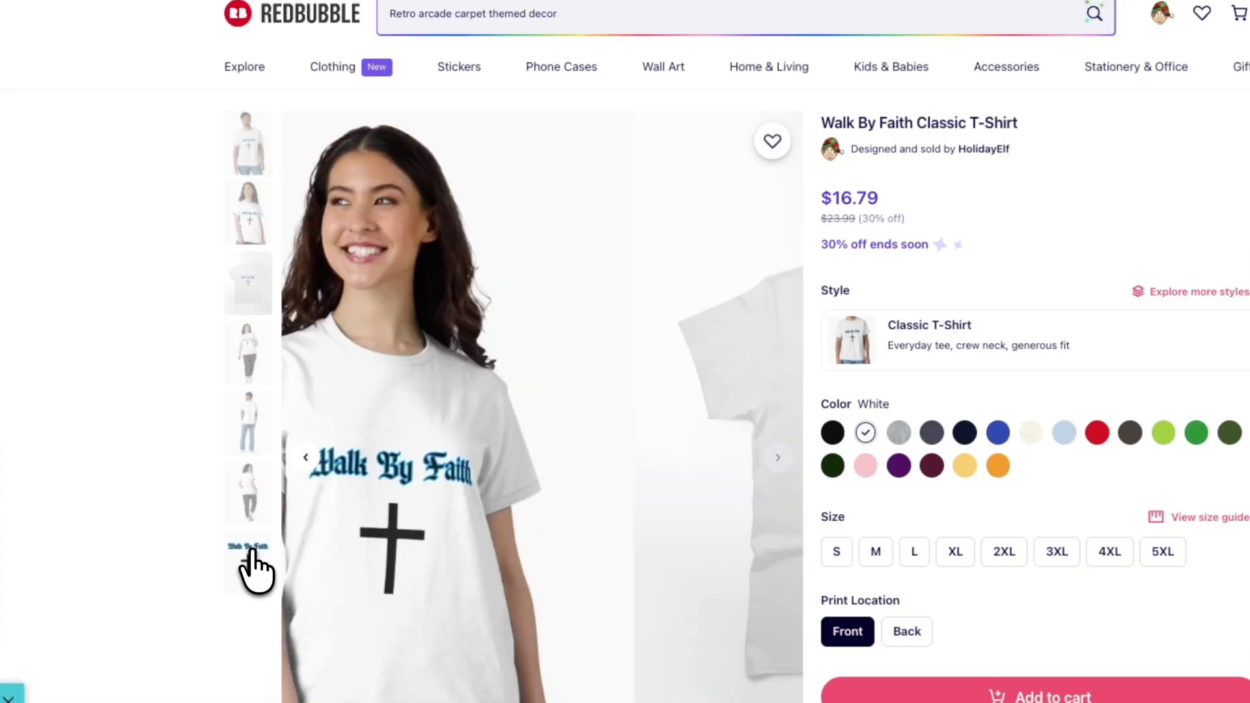
pyautogui.click(702, 432)
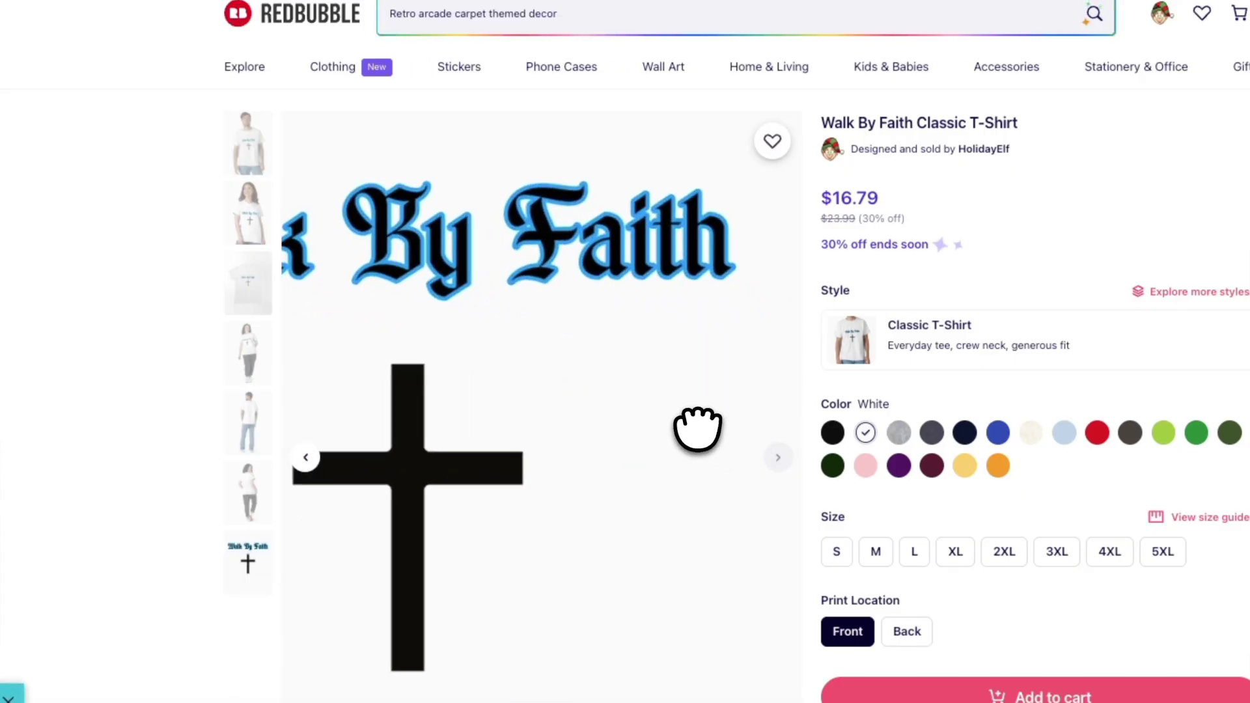
pyautogui.scroll(-13, 577, 452)
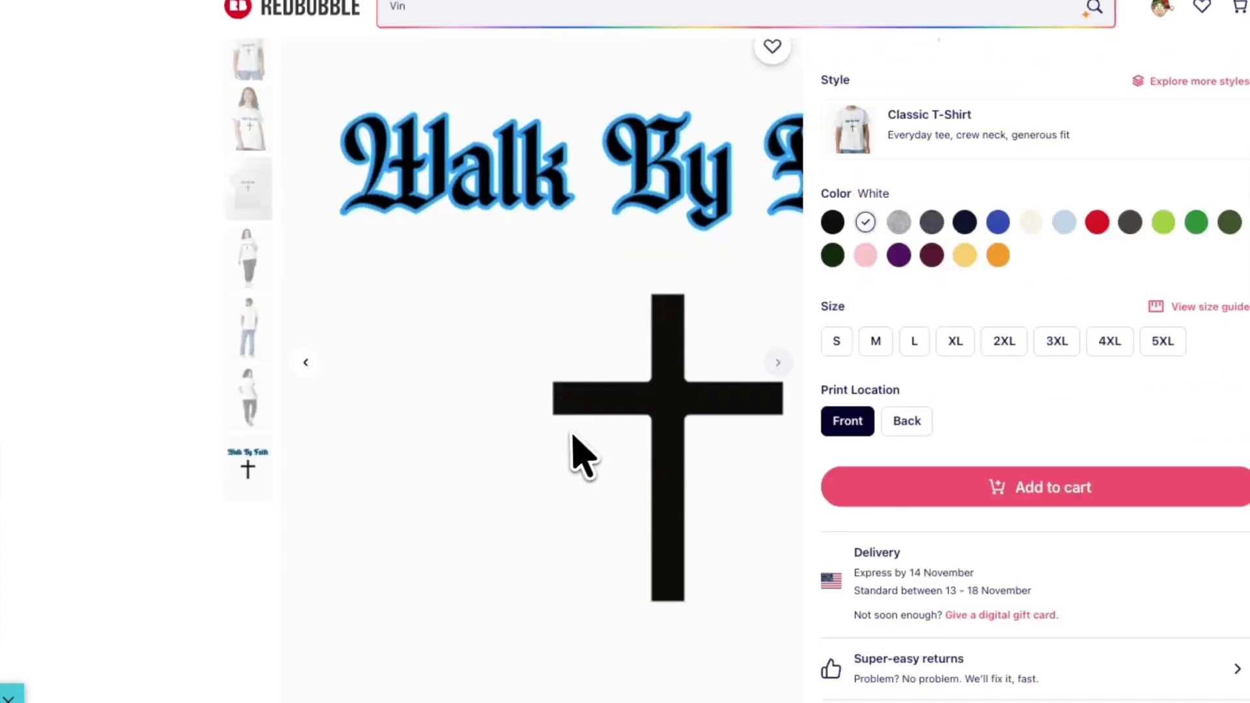
pyautogui.scroll(-8, 577, 452)
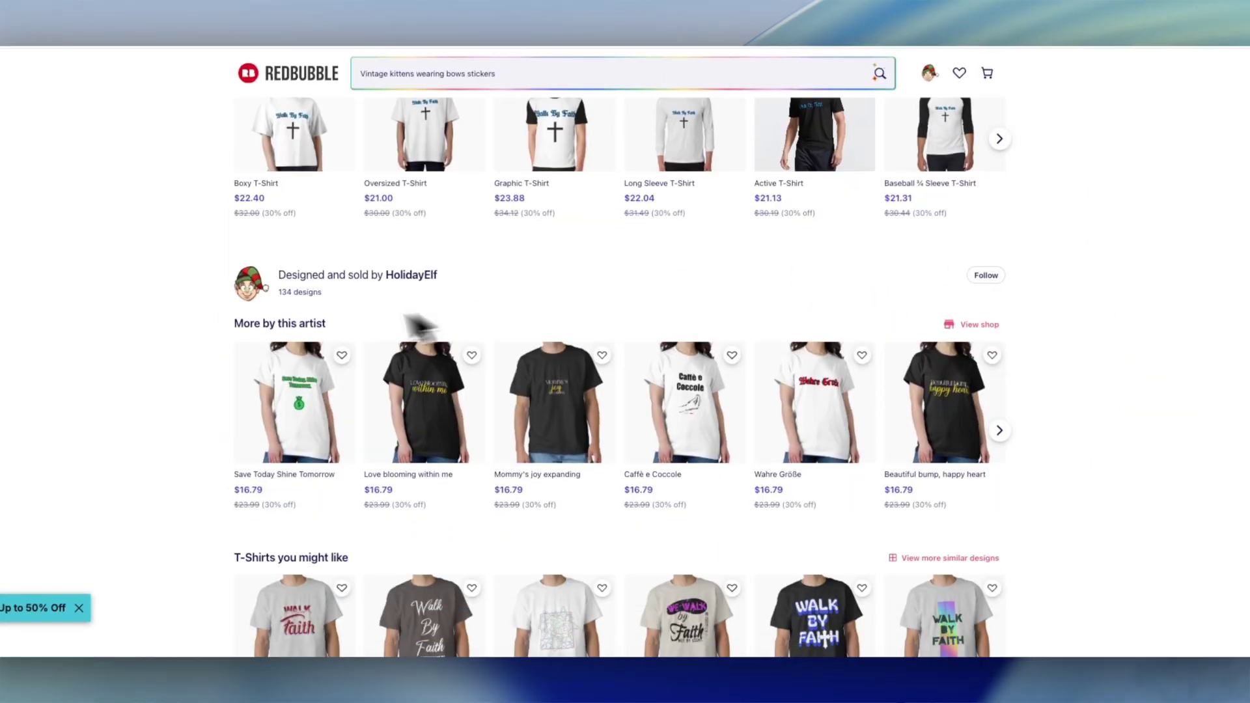
pyautogui.scroll(-5, 265, 329)
pyautogui.scroll(5, 263, 331)
pyautogui.scroll(10, 264, 335)
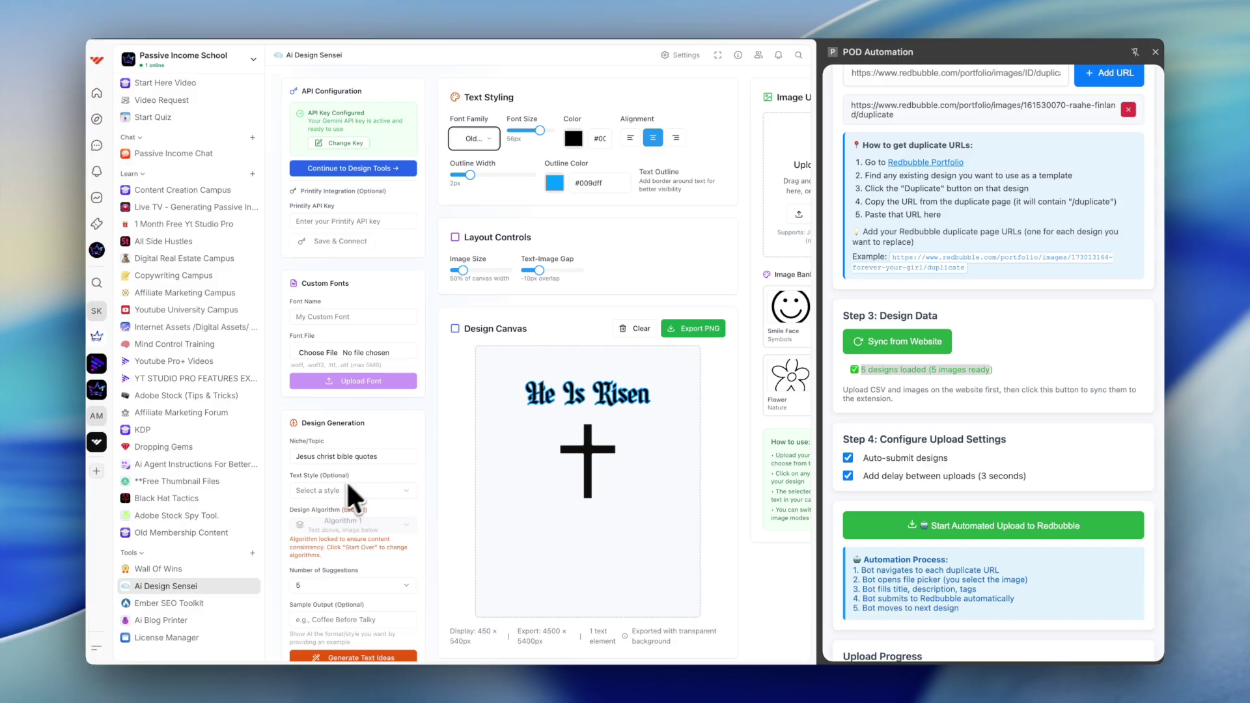
# Step: Re-sync POD Automation's design data via Sync from Website in Step 3
pyautogui.scroll(1, 866, 340)
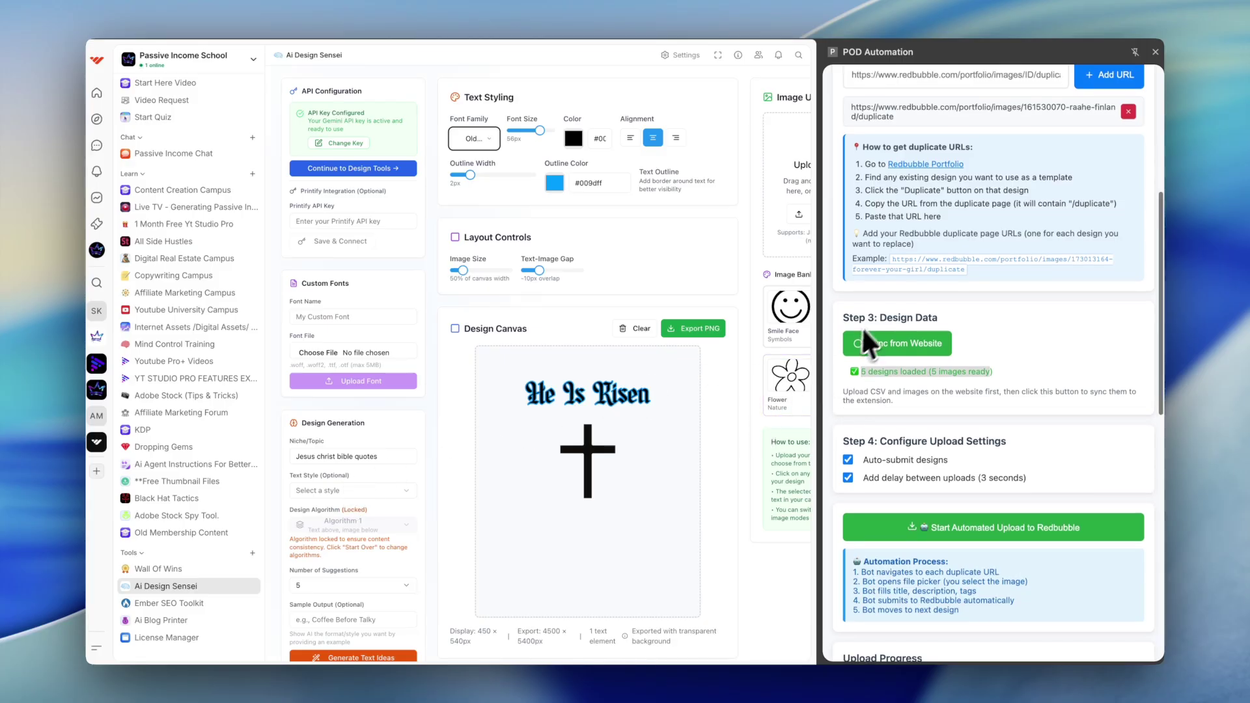
pyautogui.scroll(2, 874, 315)
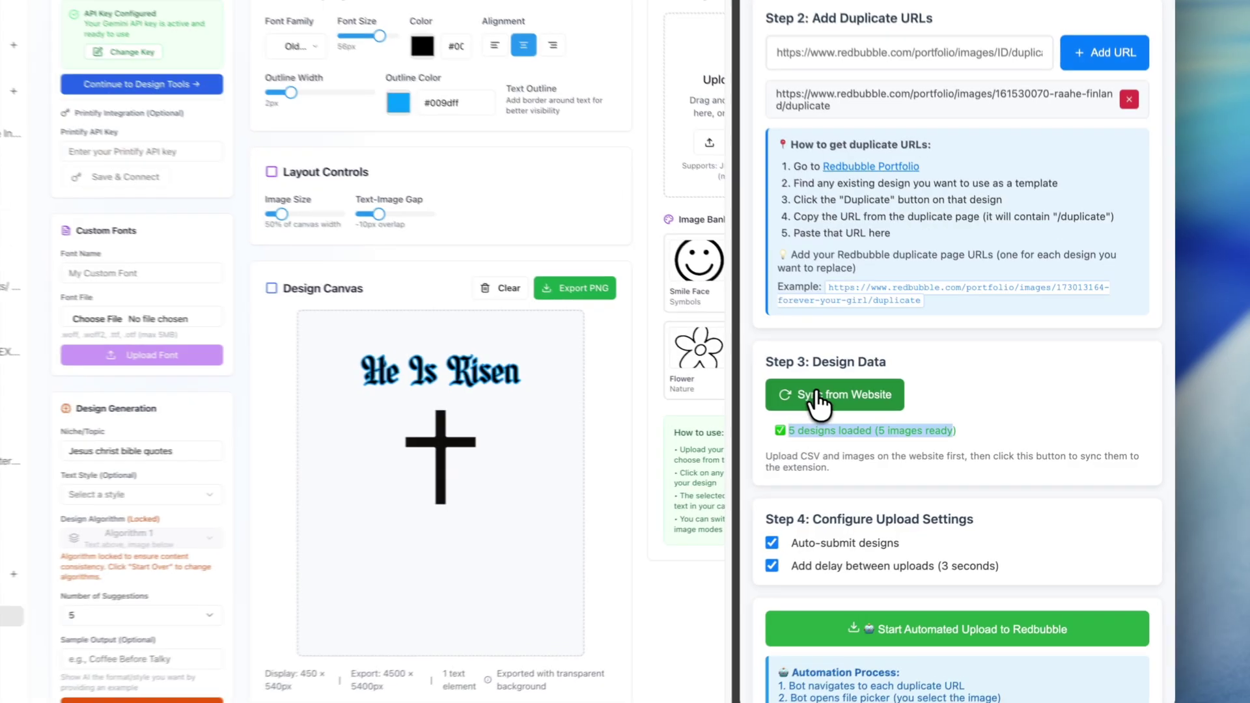
pyautogui.click(817, 395)
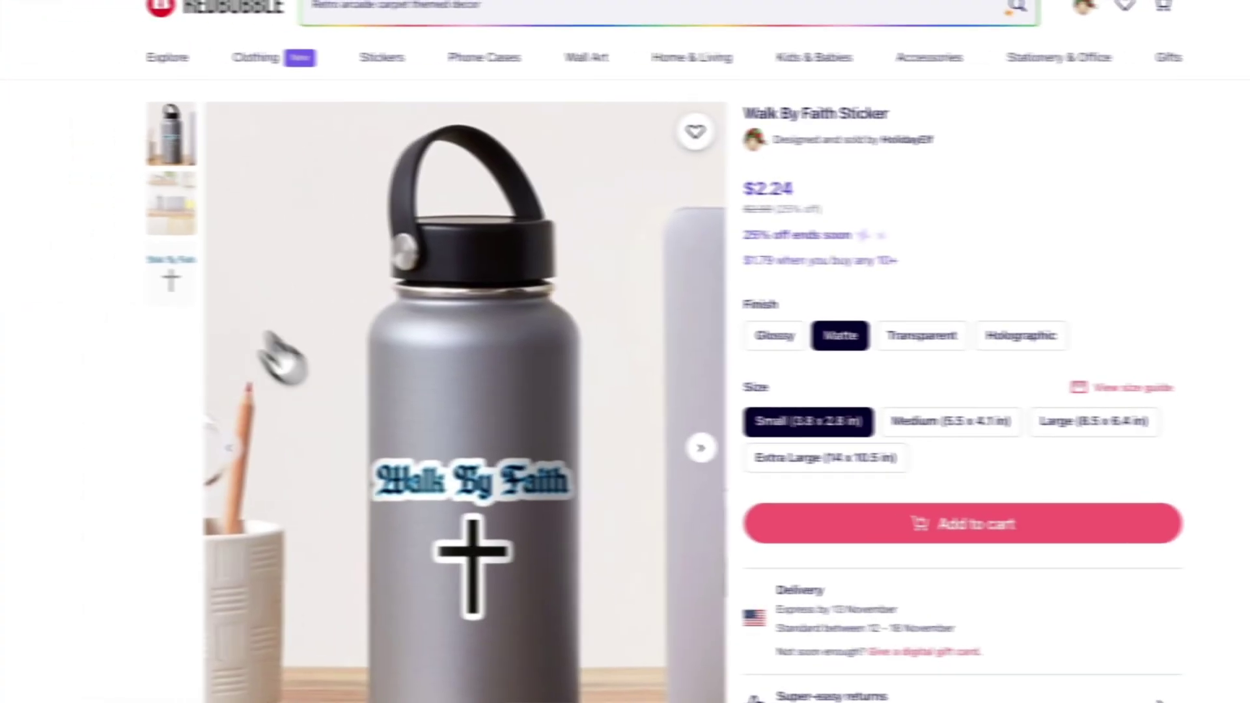
# Step: Zoom in and pan around the sticker's plain design image
pyautogui.click(218, 284)
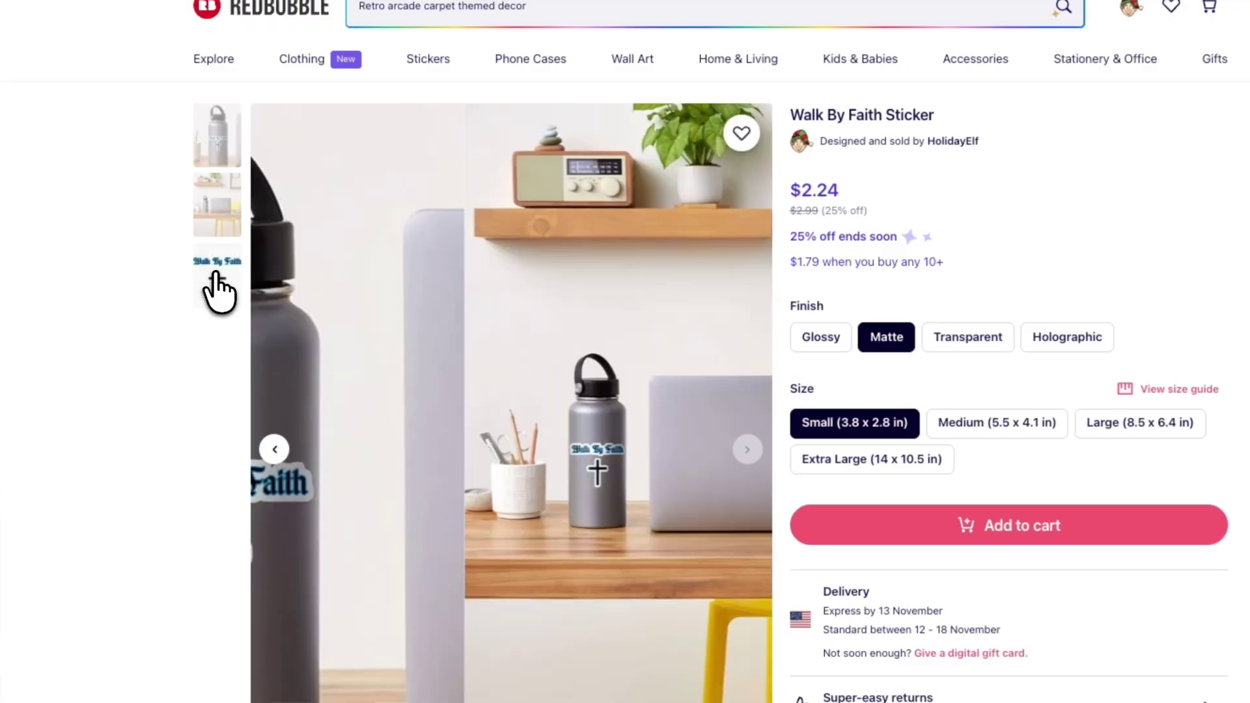
pyautogui.click(526, 303)
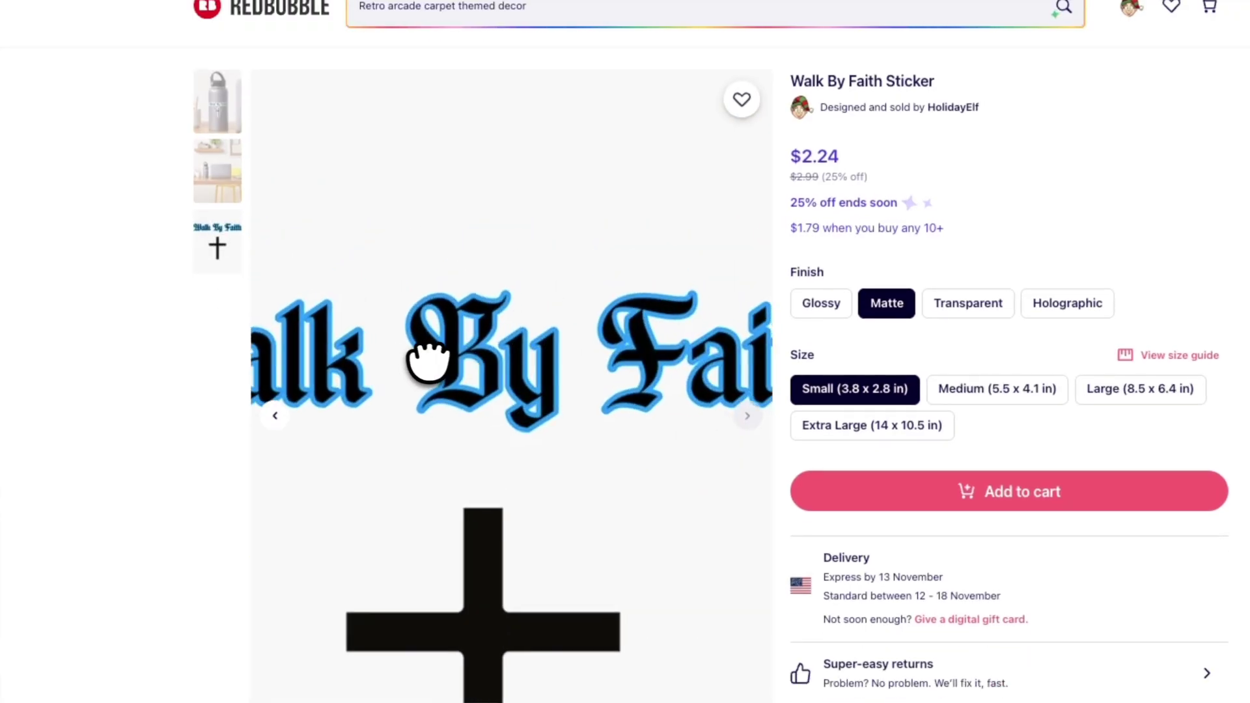
pyautogui.moveTo(427, 355); pyautogui.dragTo(365, 296)
pyautogui.scroll(-10, 762, 385)
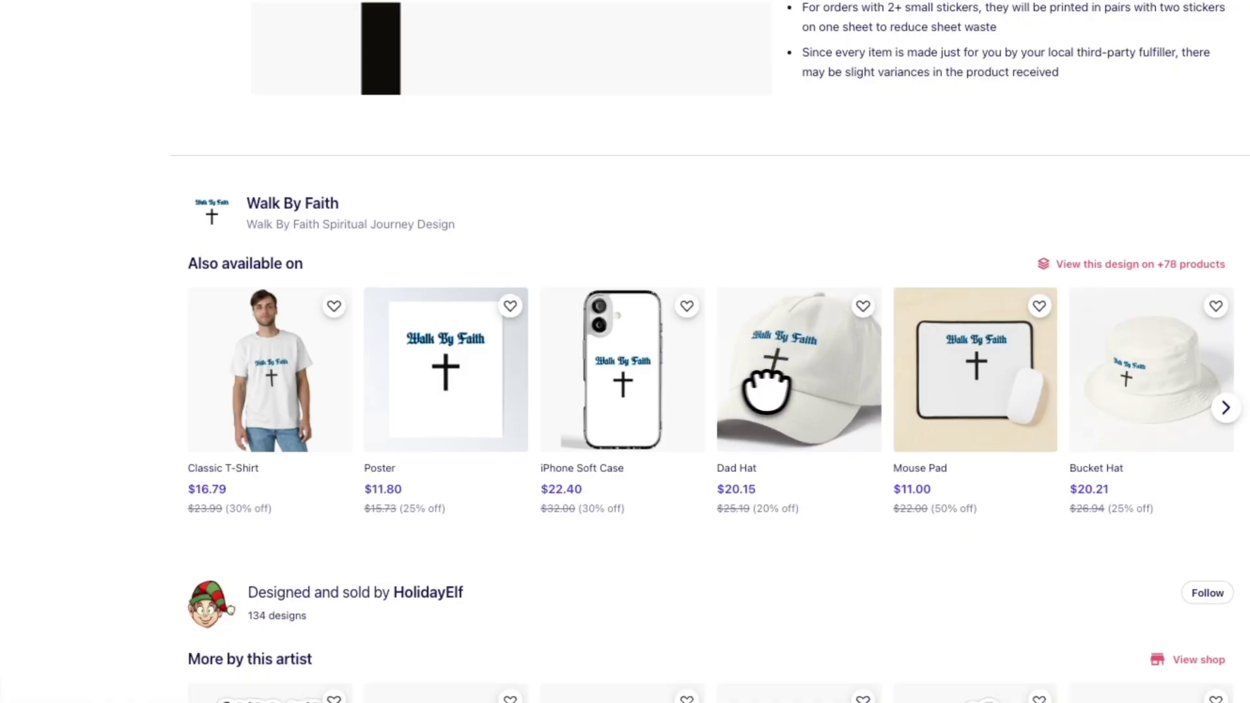
# Step: Open the Walk By Faith Pullover Hoodie in Oatmeal Heather and view the design close-up
pyautogui.click(1118, 266)
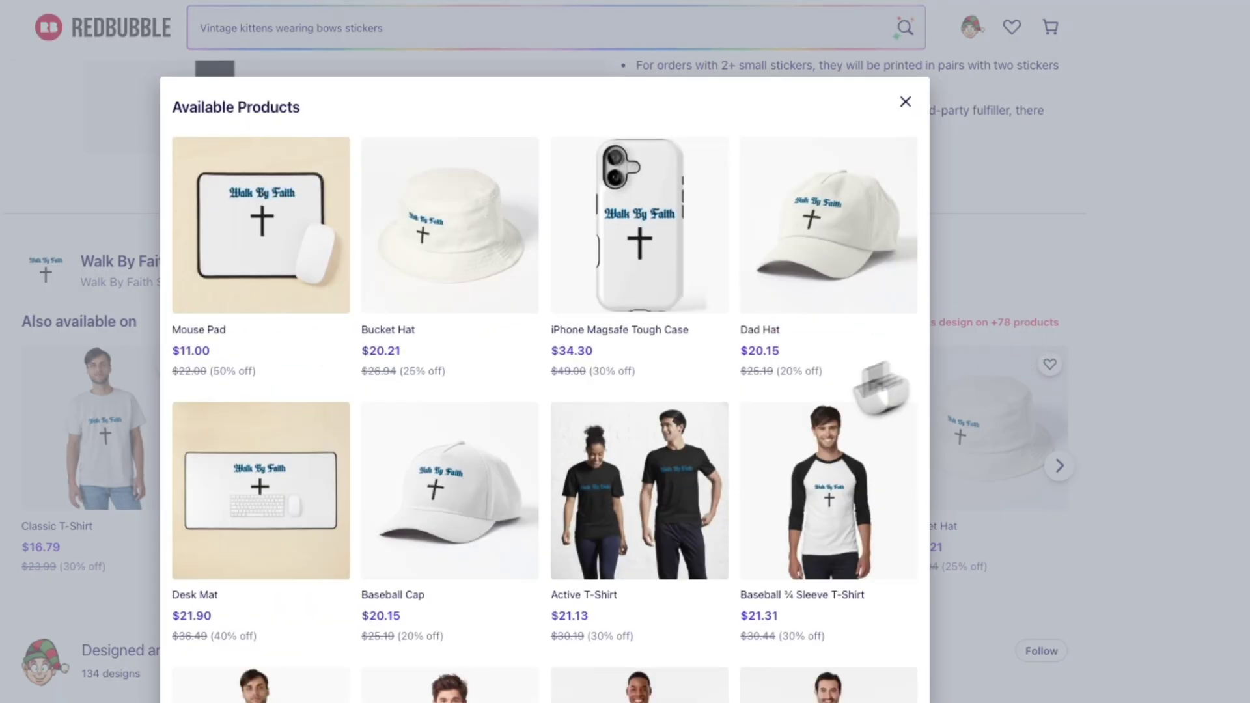
pyautogui.scroll(-10, 622, 503)
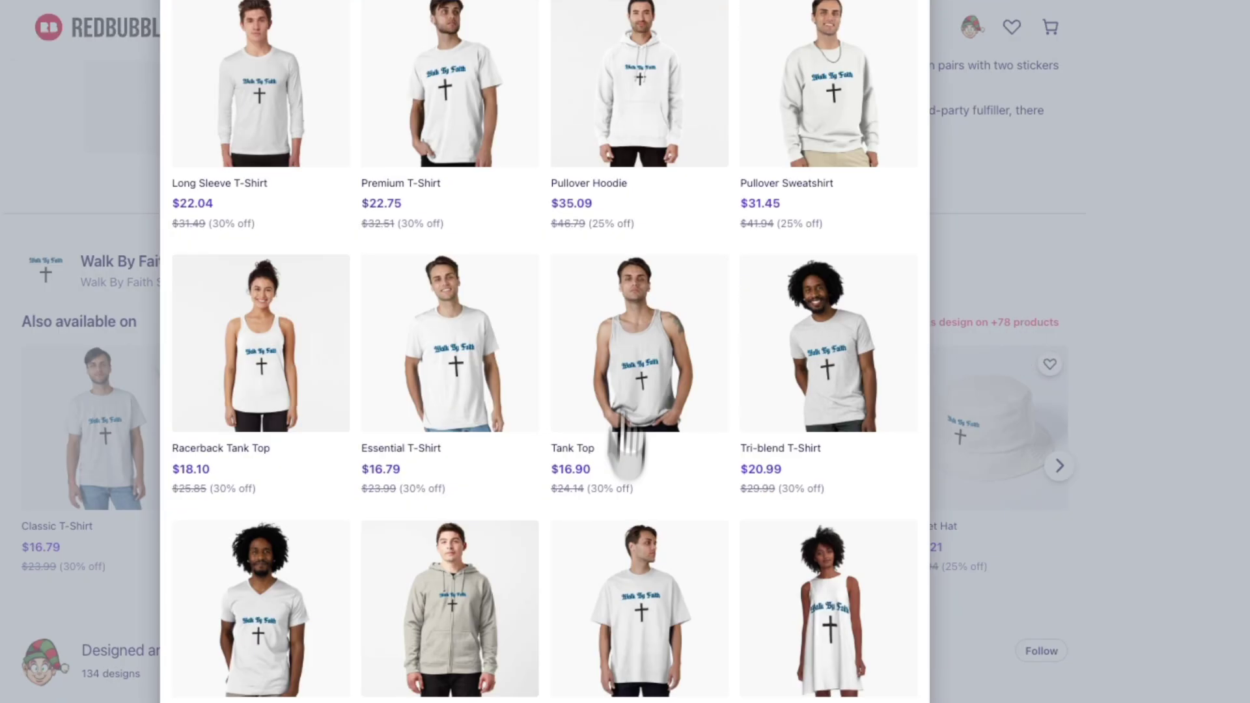
pyautogui.click(641, 137)
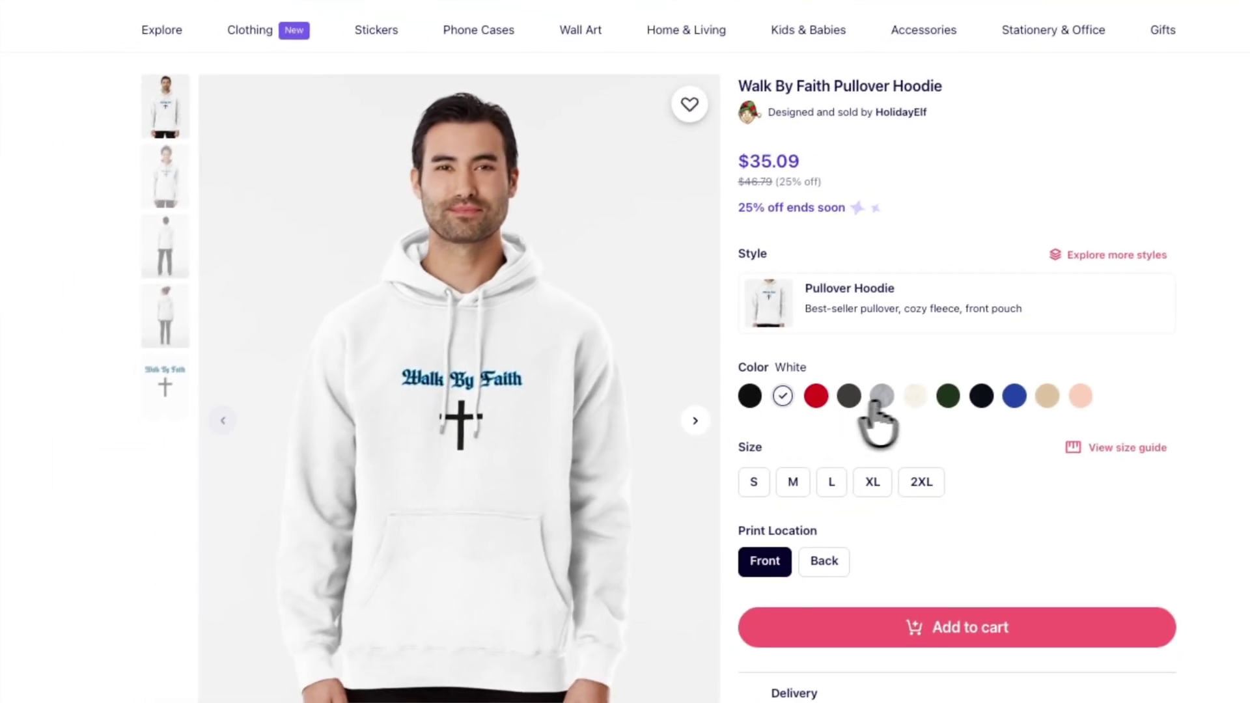
pyautogui.click(915, 397)
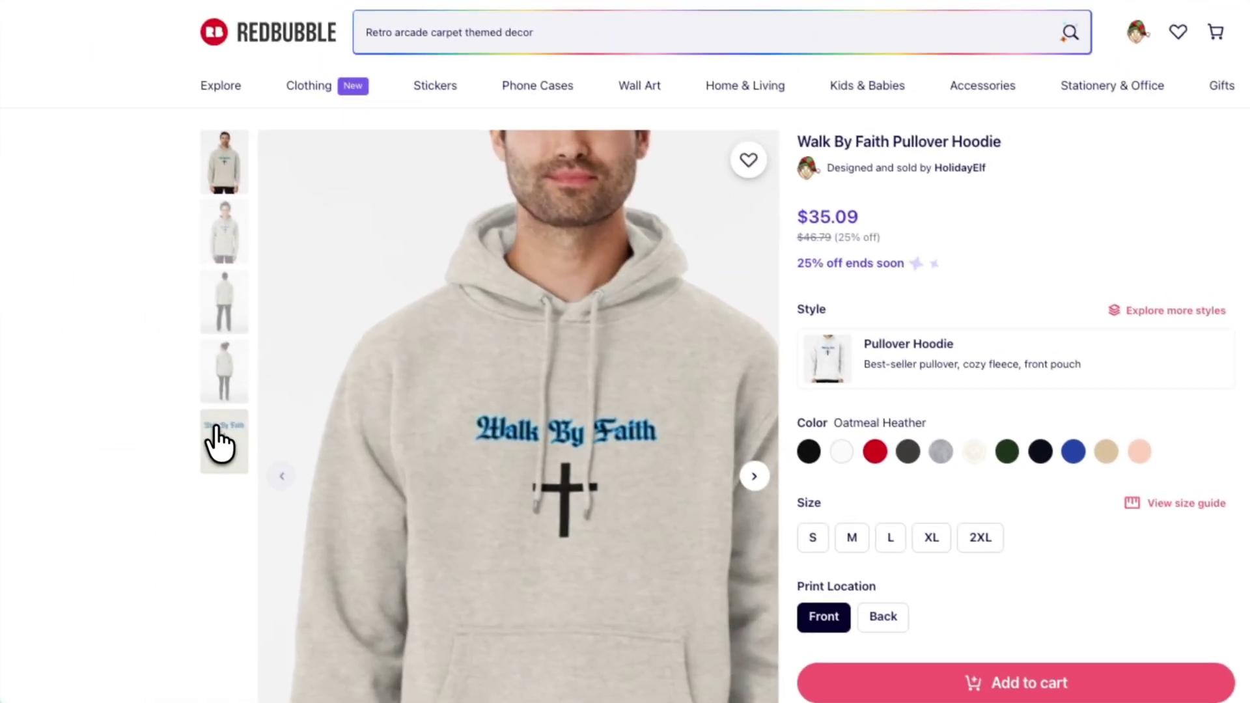
pyautogui.click(163, 386)
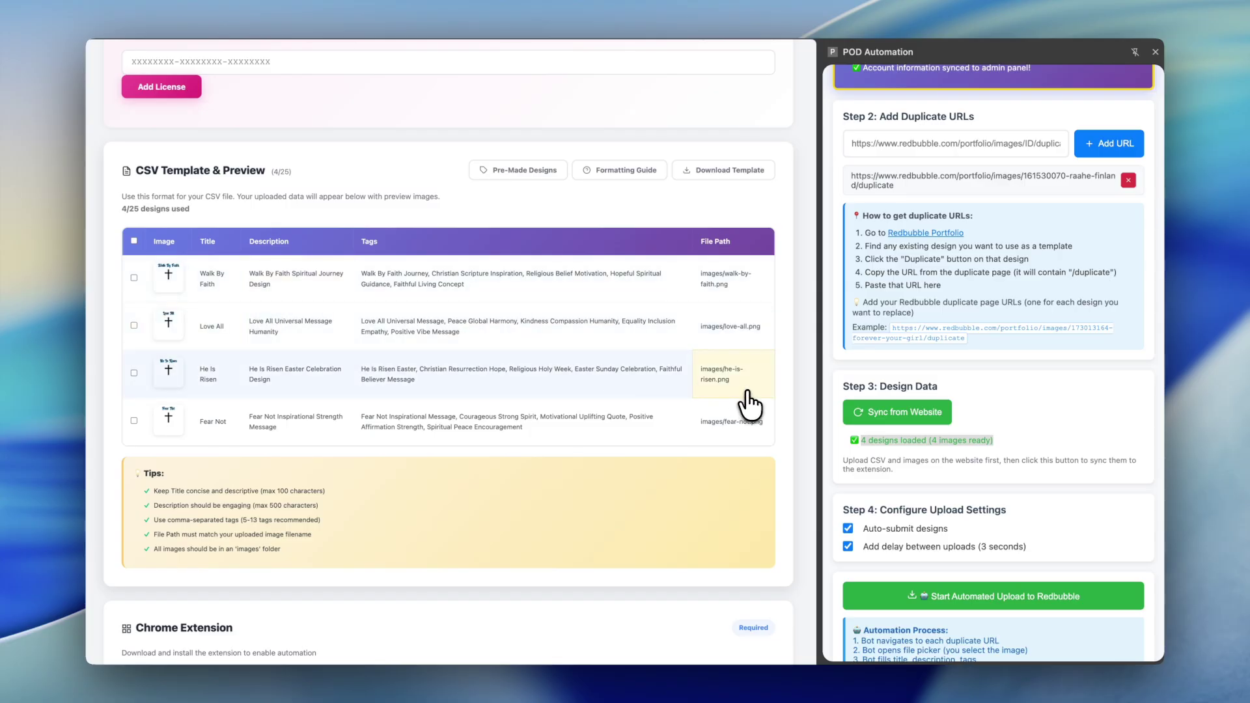
pyautogui.scroll(3, 448, 326)
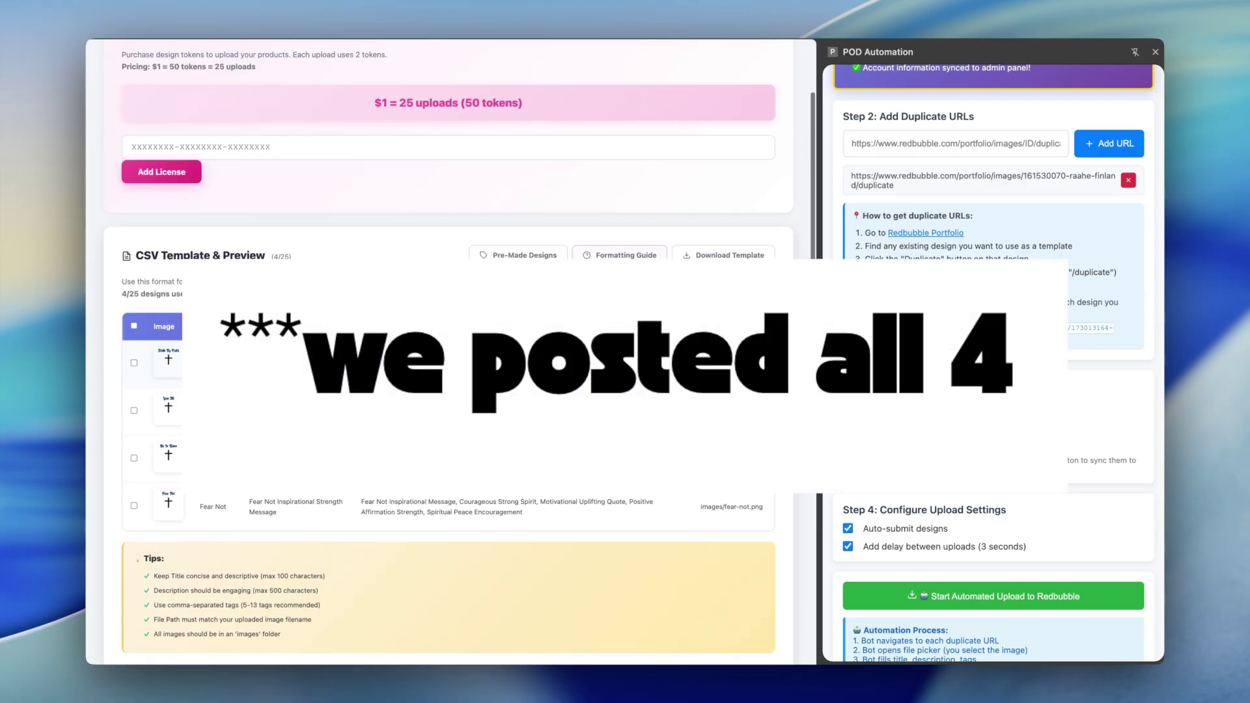
pyautogui.scroll(-2, 448, 326)
pyautogui.scroll(2, 658, 279)
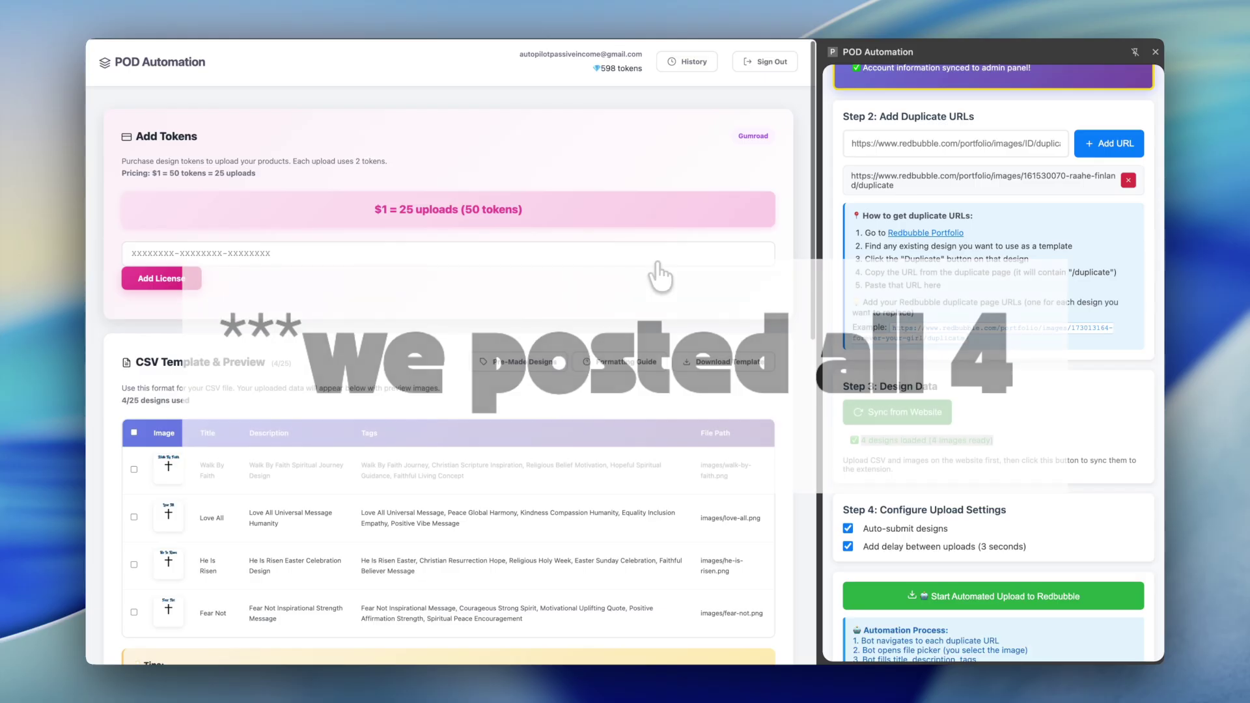
pyautogui.scroll(-4, 659, 274)
pyautogui.scroll(2, 660, 277)
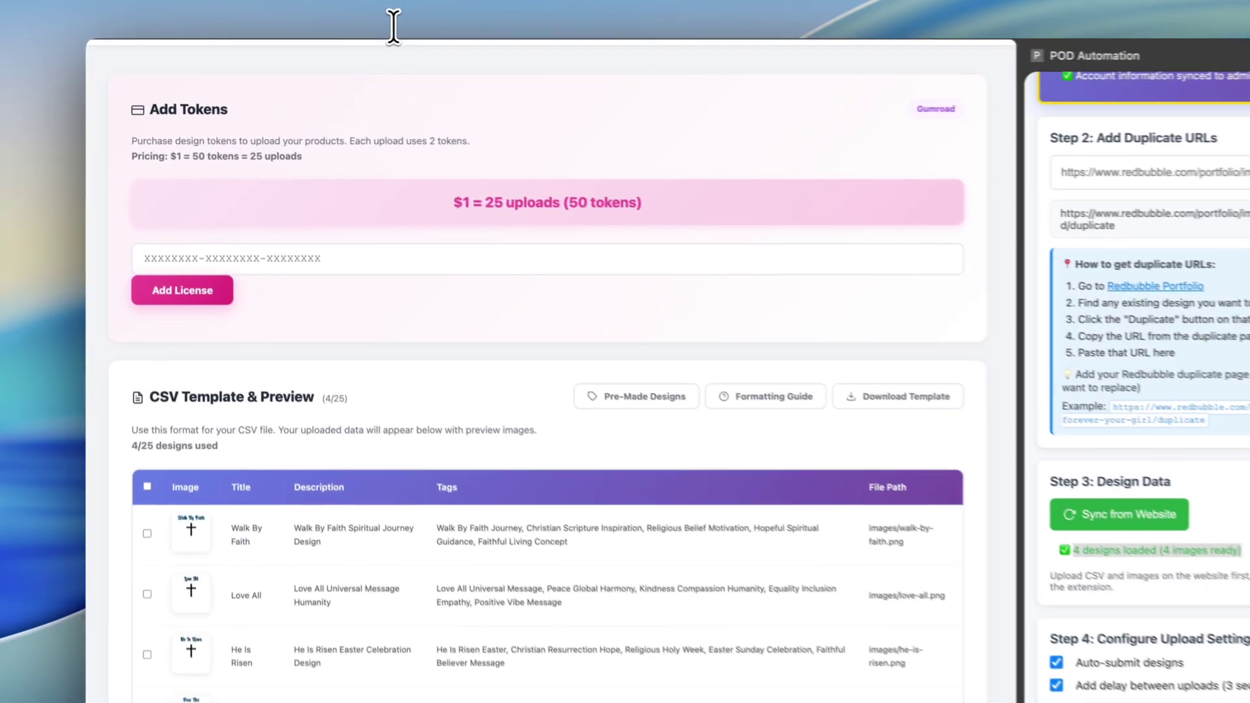
pyautogui.click(397, 24)
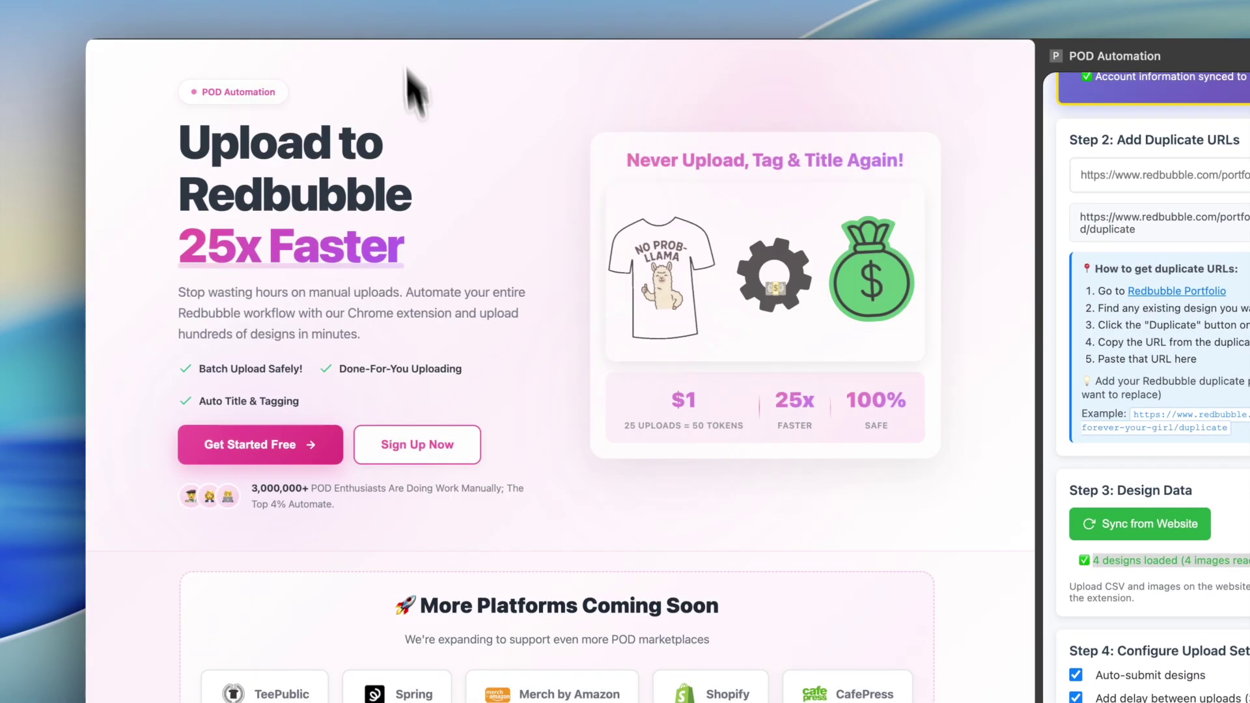
# Step: Scroll through the POD Automation home page's hero and More Platforms sections
pyautogui.scroll(-4, 442, 336)
pyautogui.scroll(-2, 438, 321)
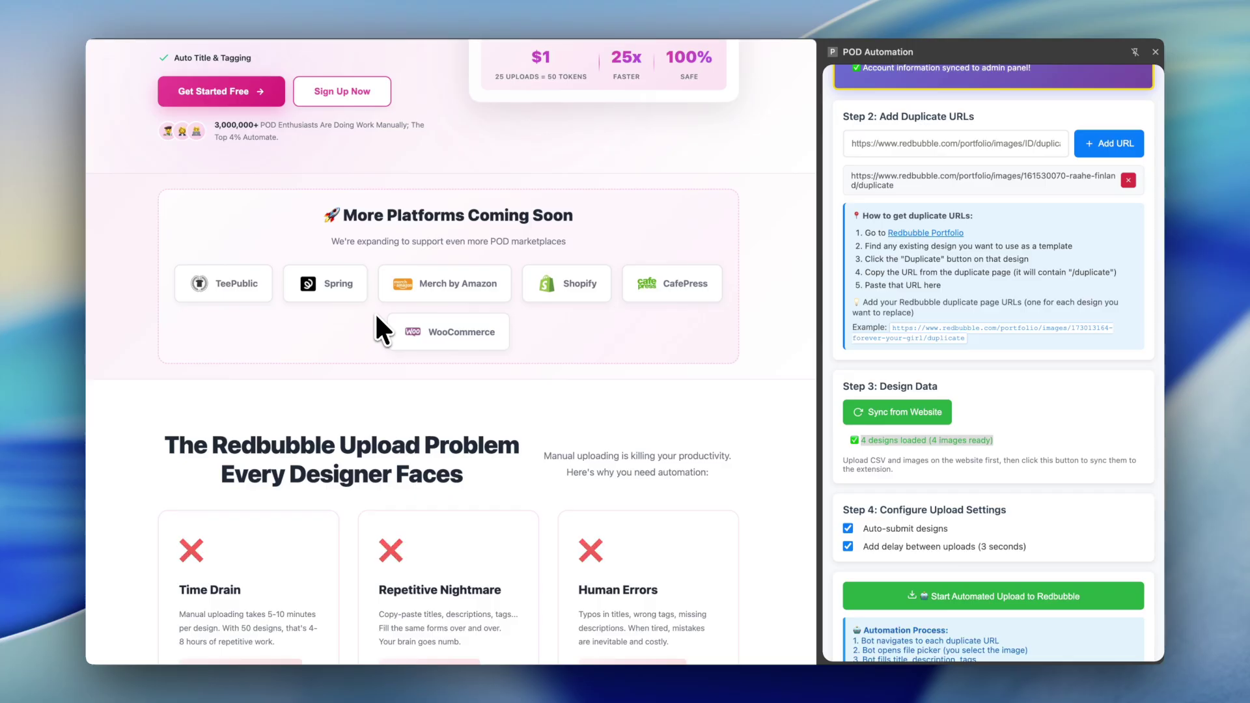
pyautogui.scroll(1, 376, 318)
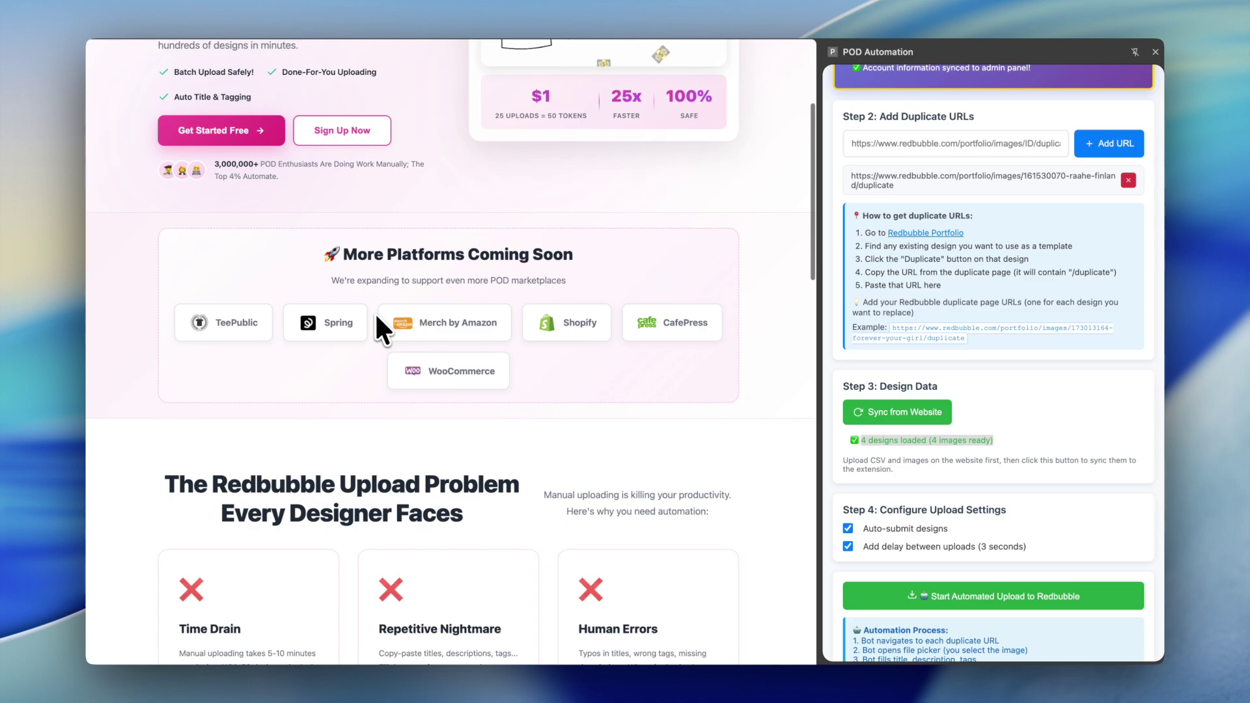
pyautogui.scroll(3, 319, 194)
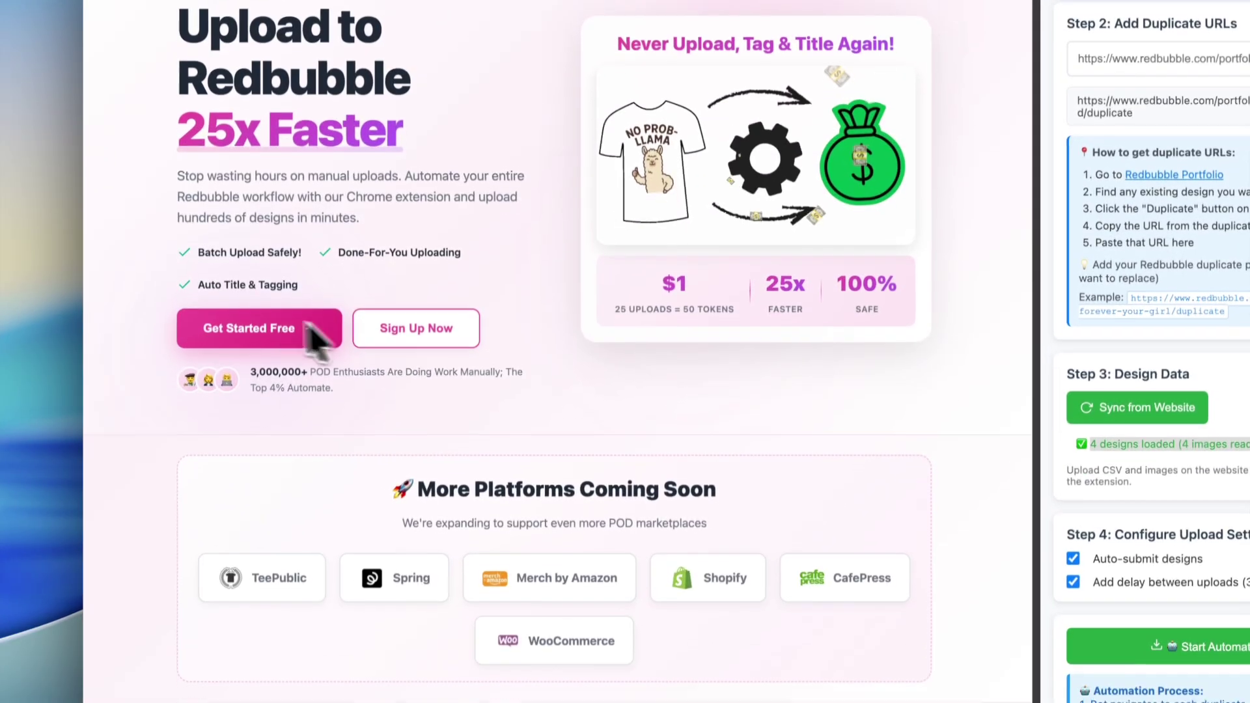
# Step: Sign in to POD Automation with the saved credentials to reach the dashboard
pyautogui.click(307, 330)
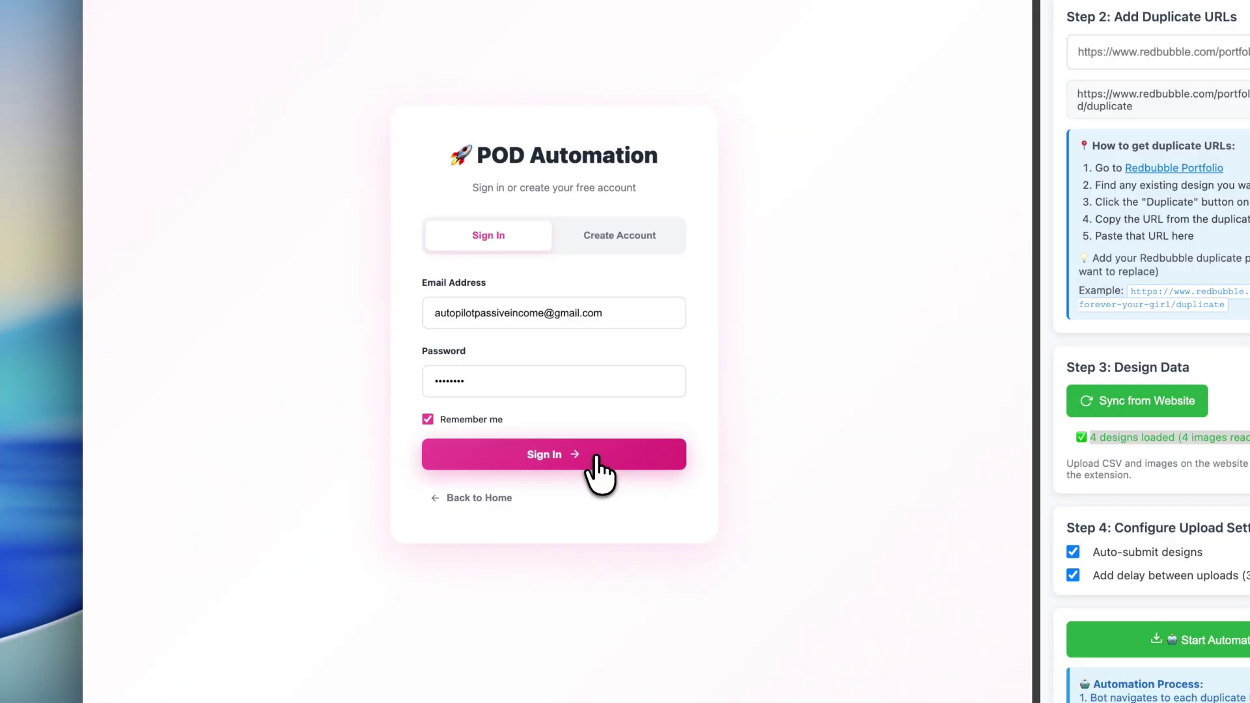
pyautogui.click(596, 457)
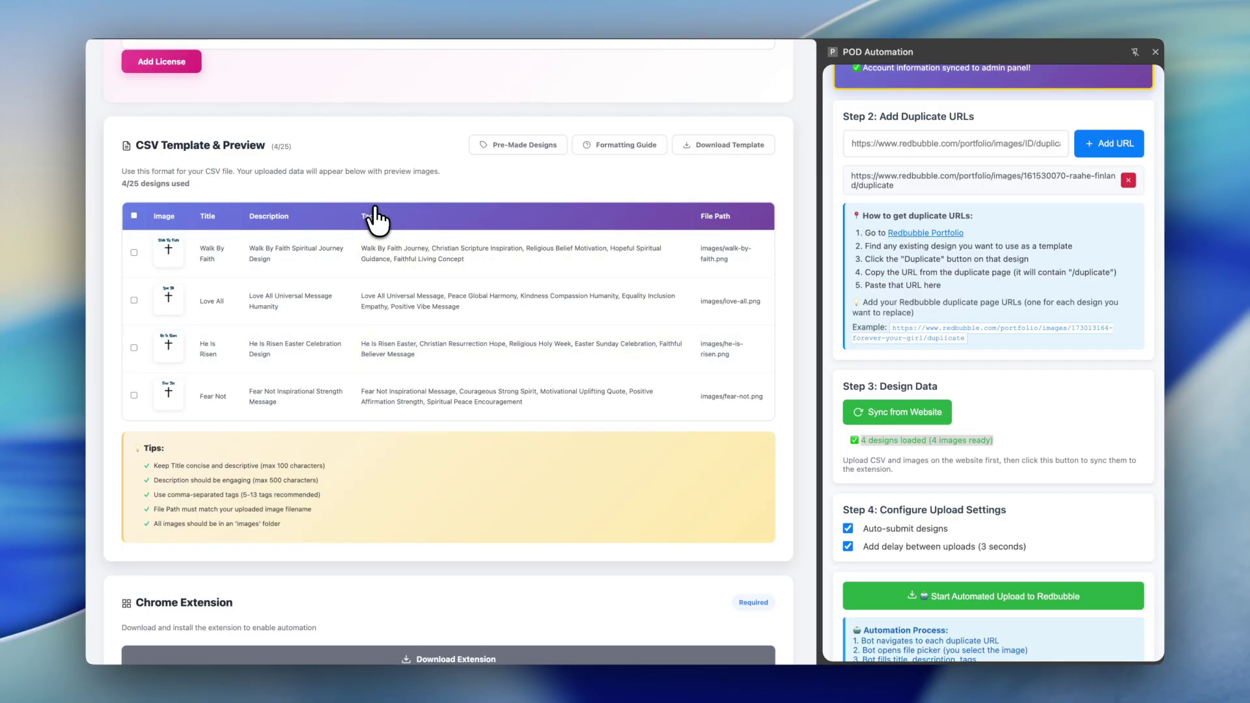
pyautogui.scroll(4, 354, 237)
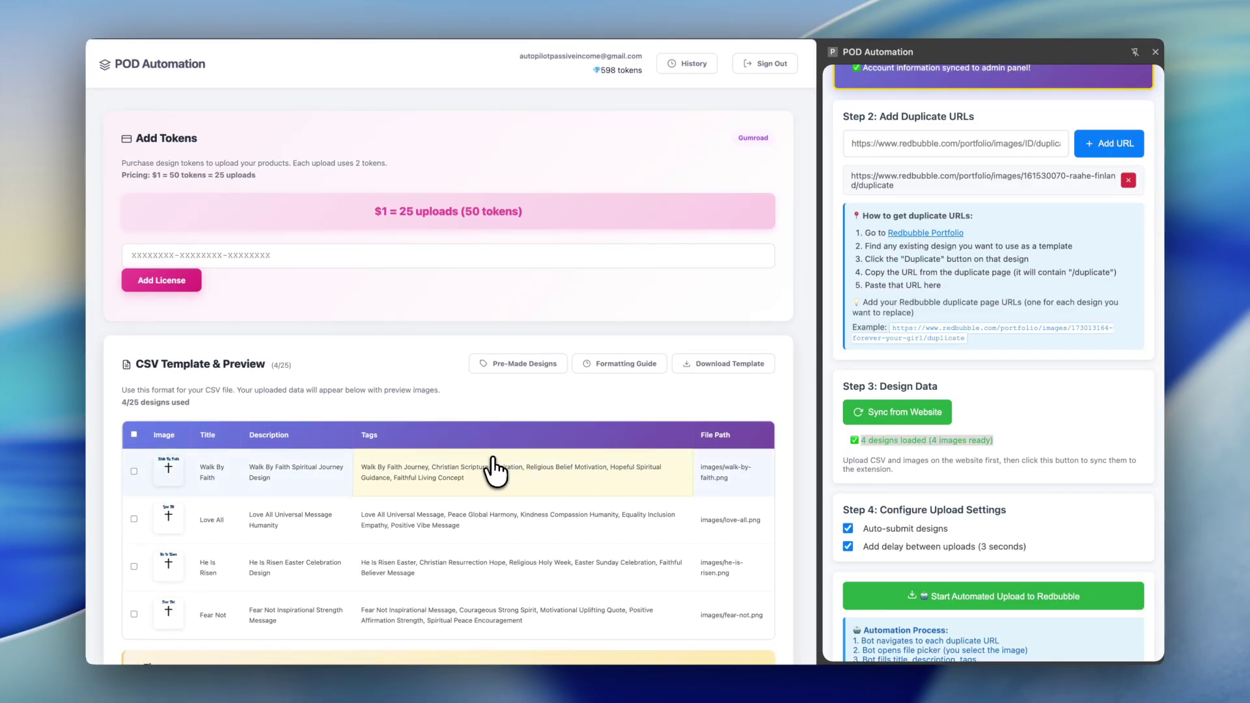
pyautogui.scroll(-4, 496, 470)
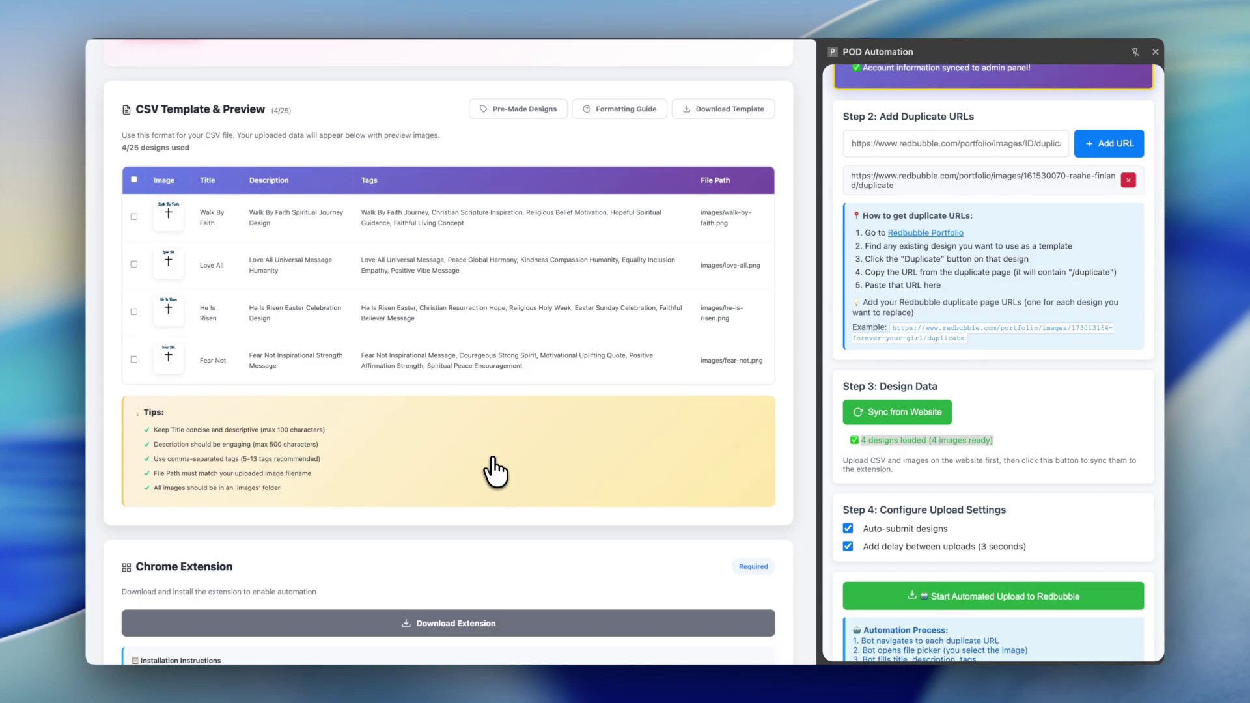
pyautogui.scroll(-7, 496, 470)
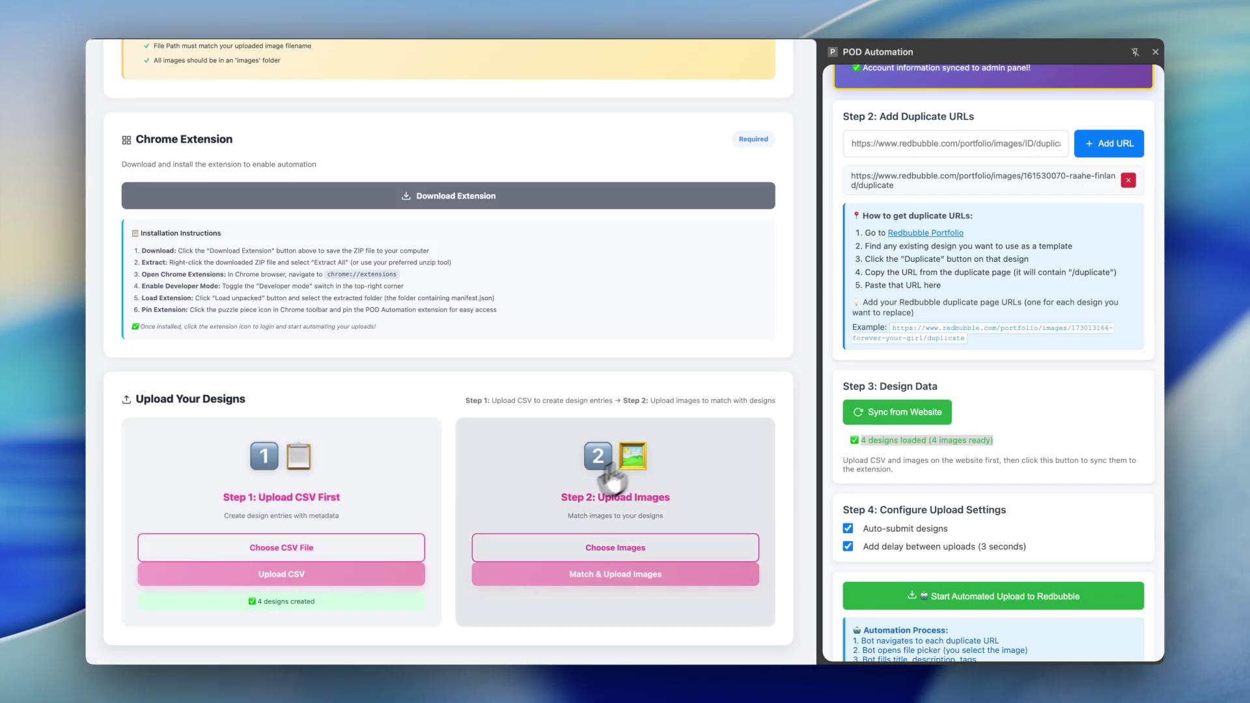
pyautogui.scroll(1, 322, 335)
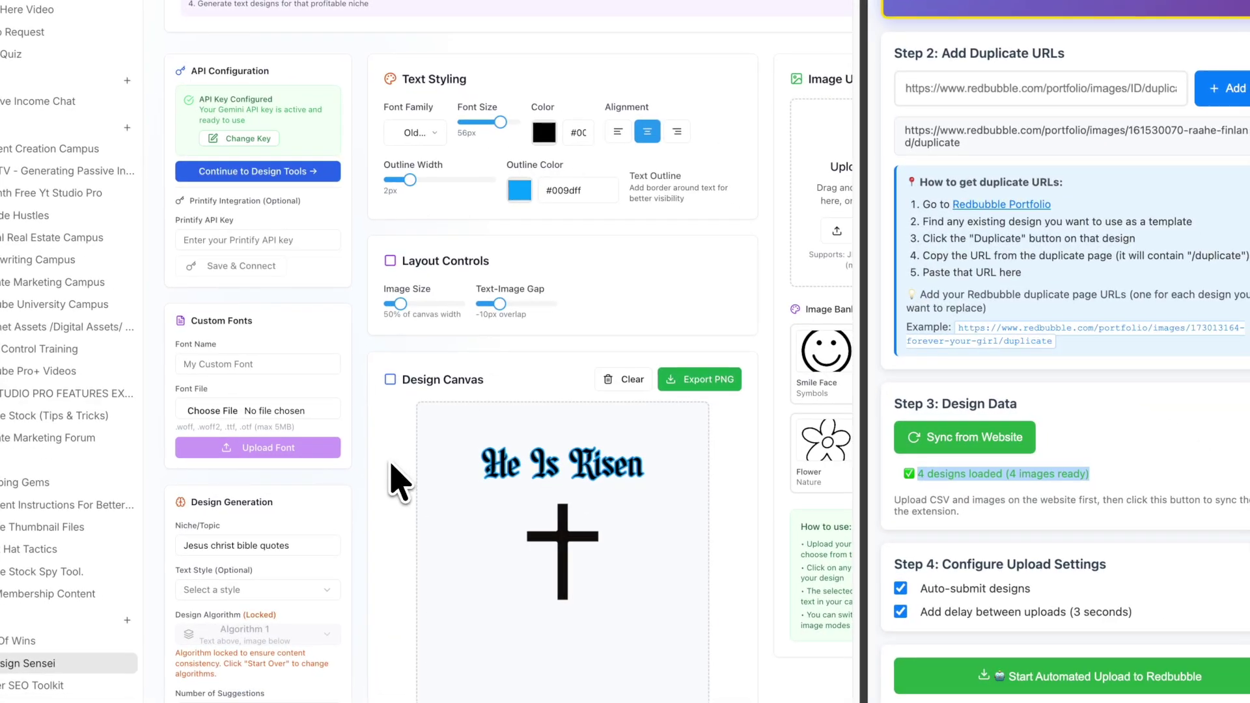
# Step: Narrow the automation side panel and scroll down the AI Design Sensei page
pyautogui.moveTo(865, 223); pyautogui.dragTo(1026, 251)
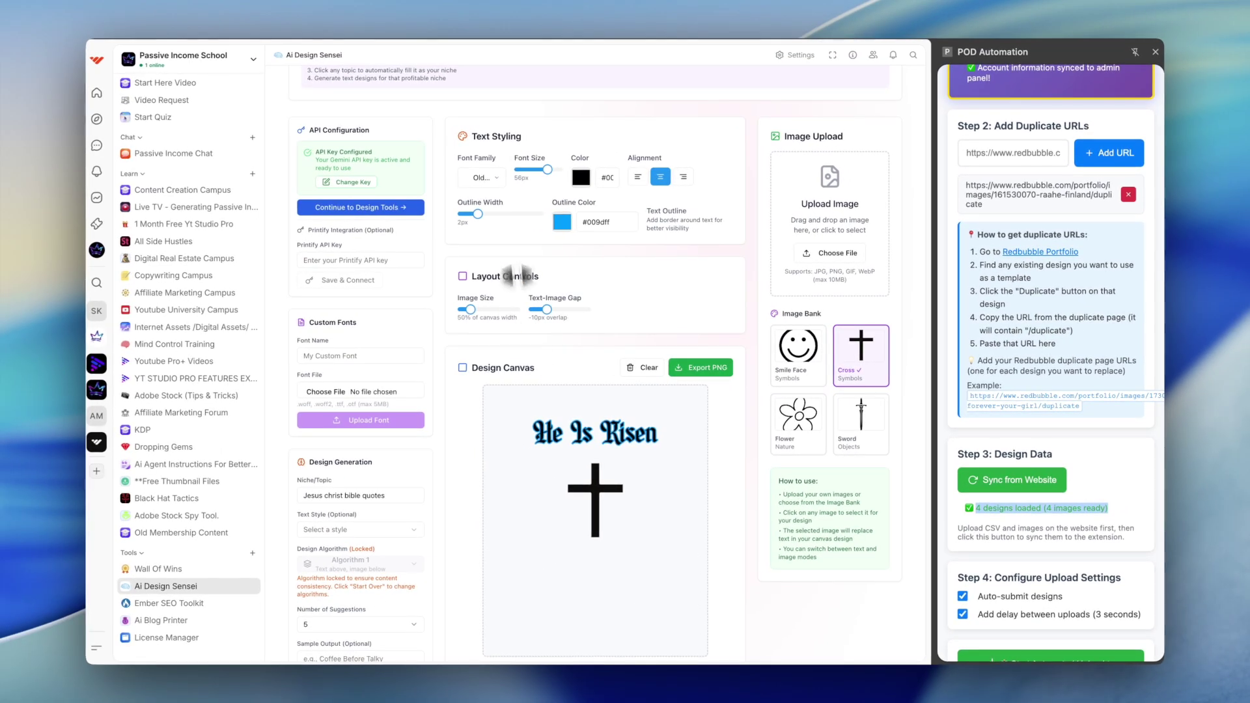
pyautogui.scroll(-5, 487, 309)
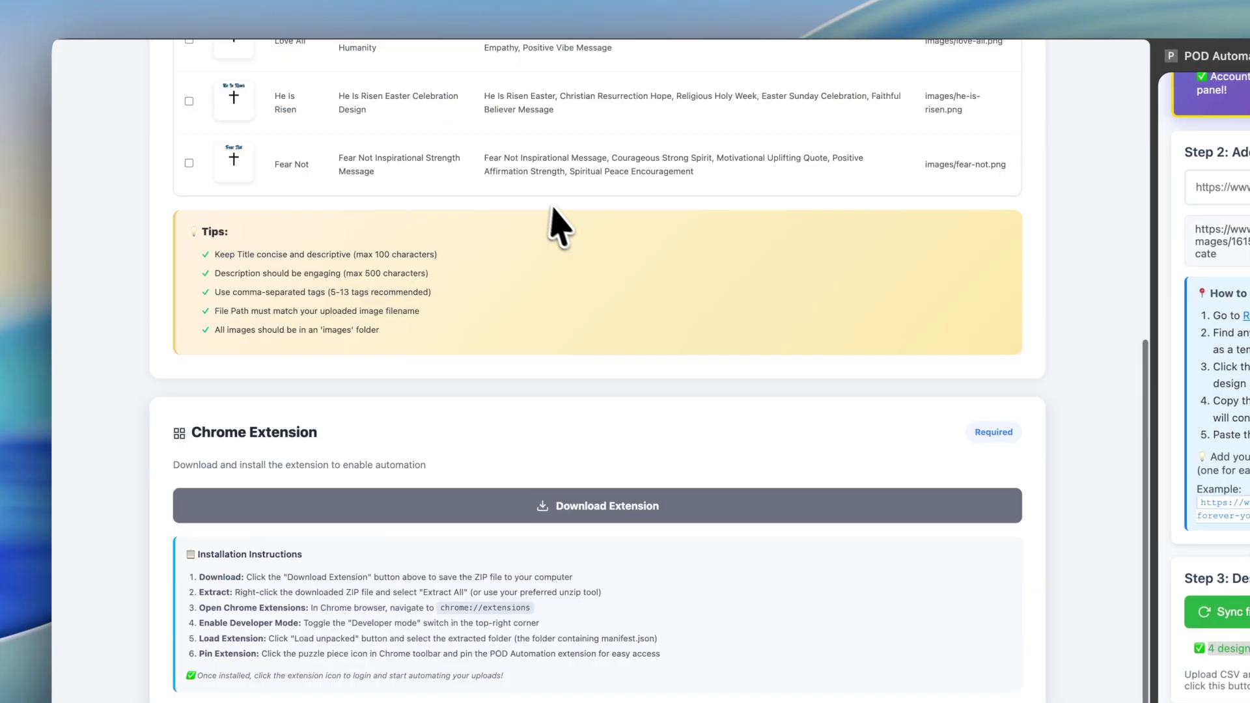
pyautogui.scroll(15, 552, 210)
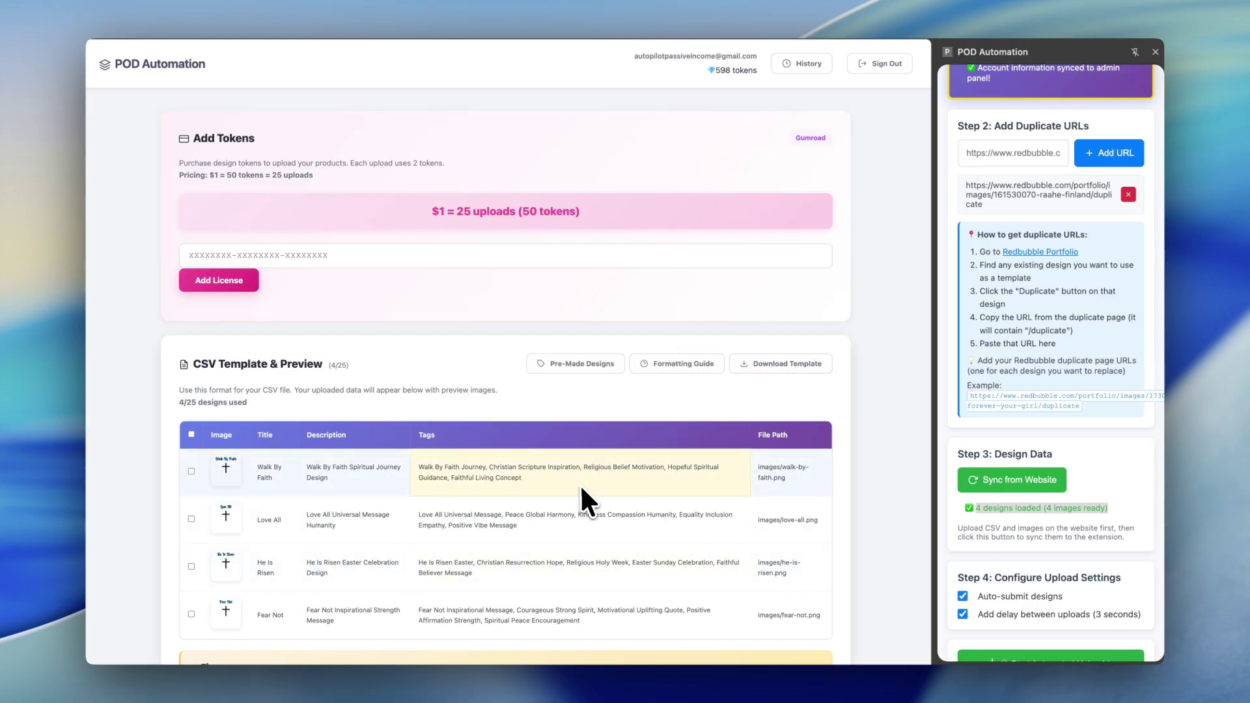
pyautogui.scroll(-9, 662, 480)
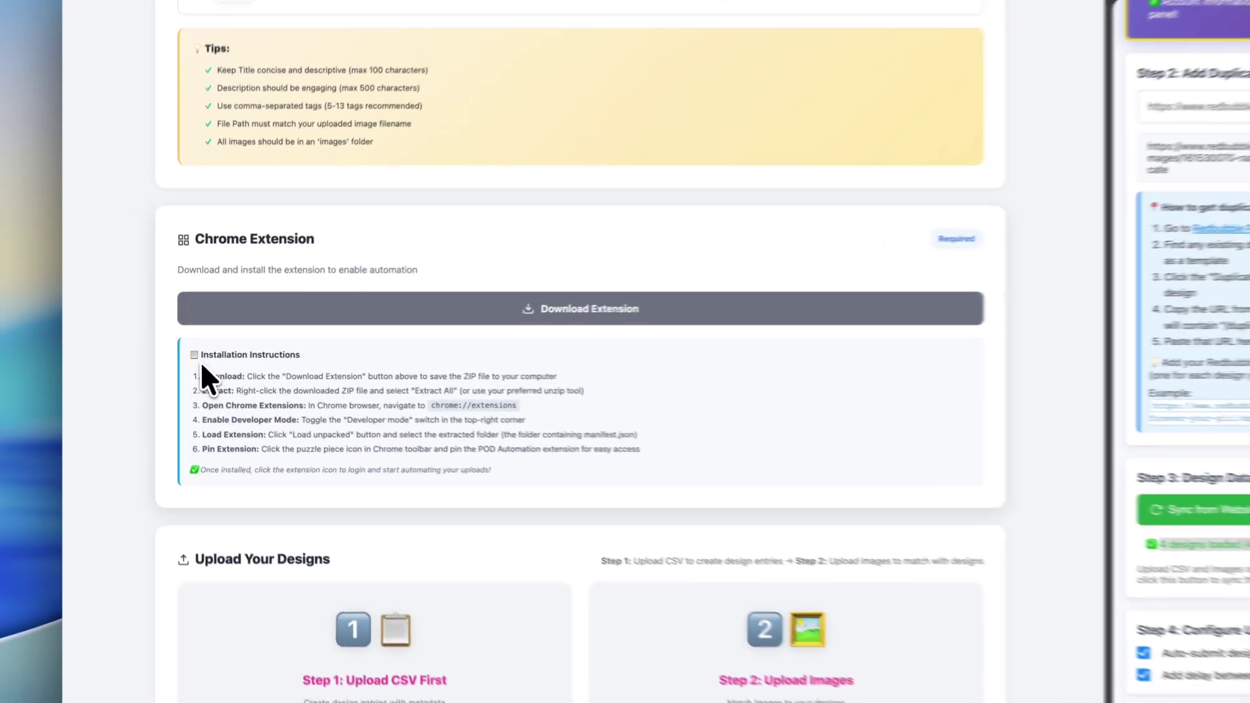
pyautogui.moveTo(189, 372); pyautogui.dragTo(374, 430)
pyautogui.scroll(8, 429, 454)
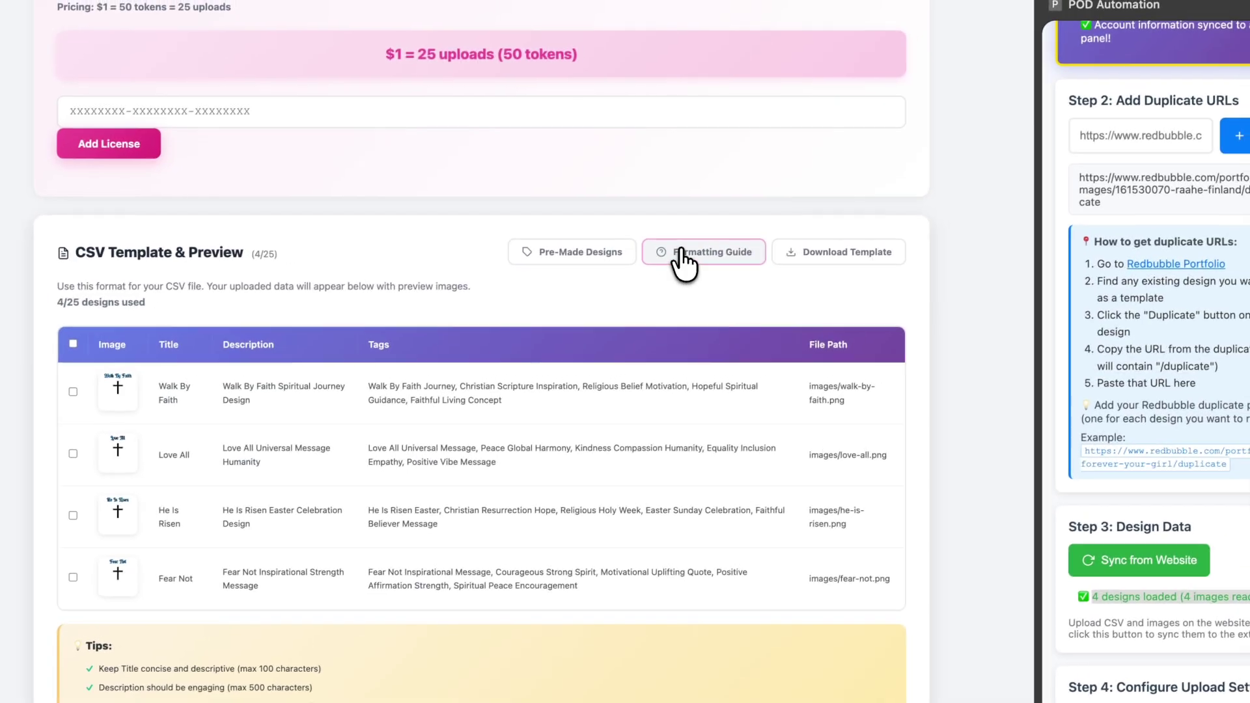
pyautogui.click(682, 254)
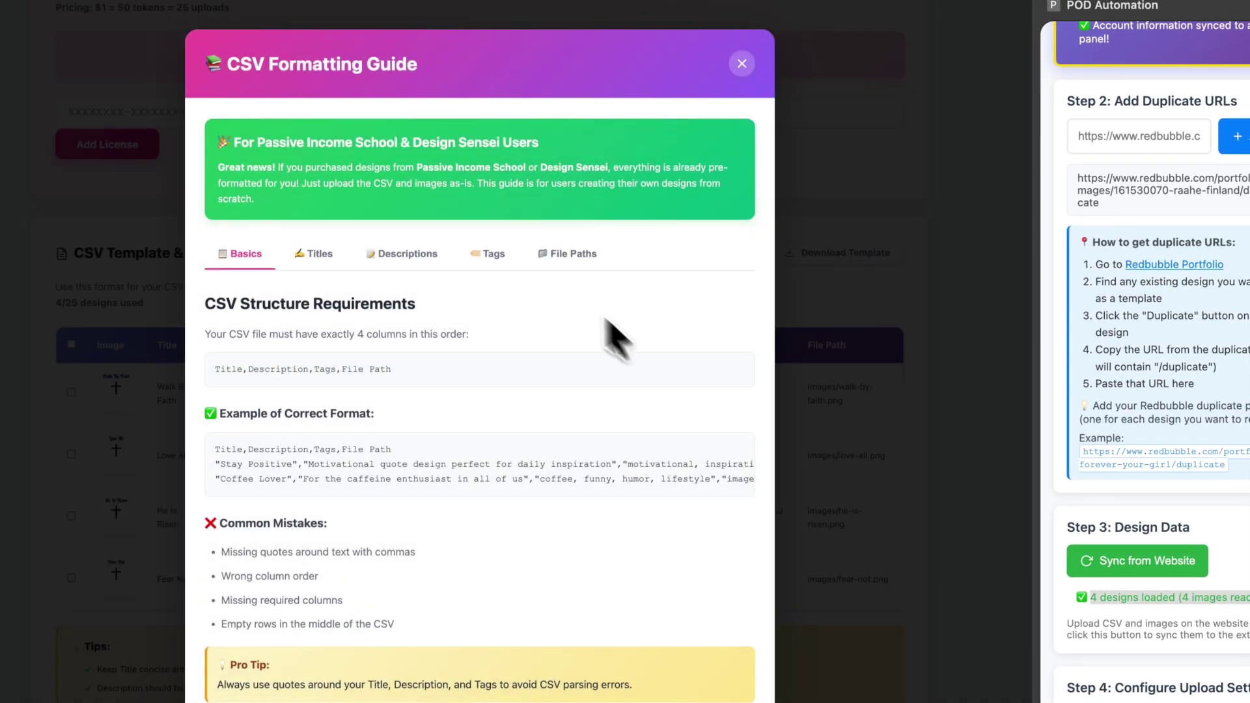
pyautogui.click(849, 220)
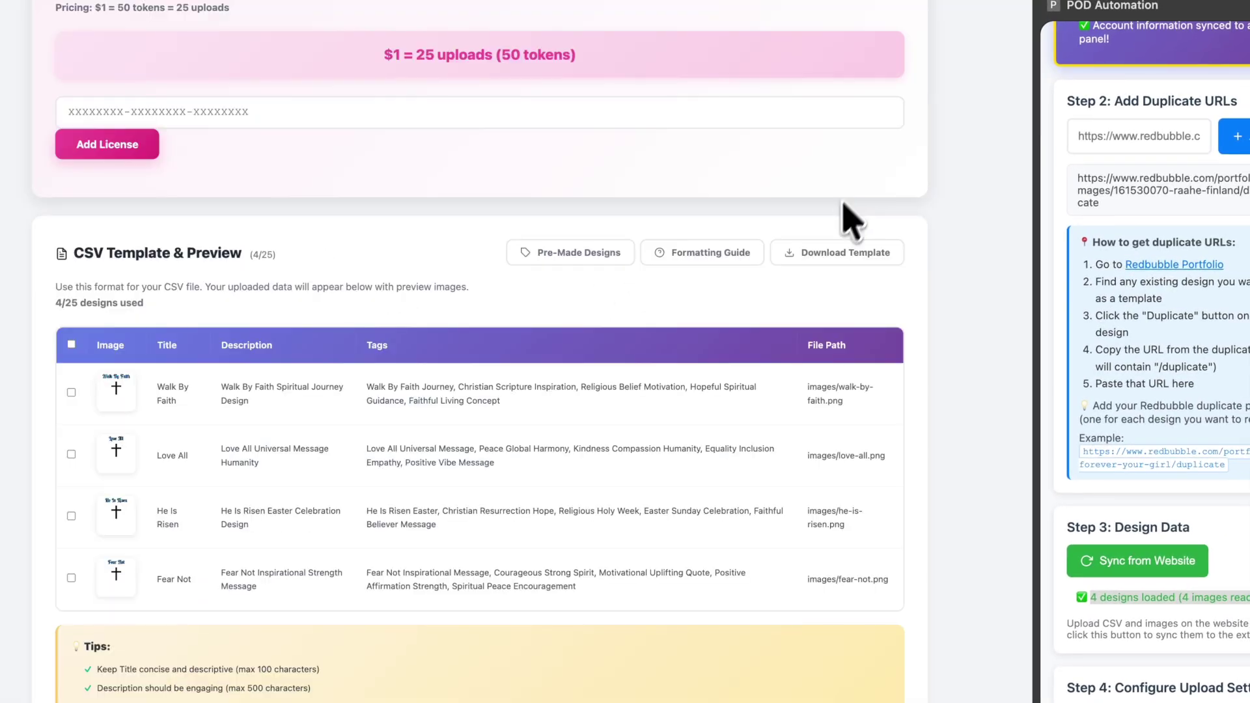
pyautogui.click(595, 261)
pyautogui.click(777, 405)
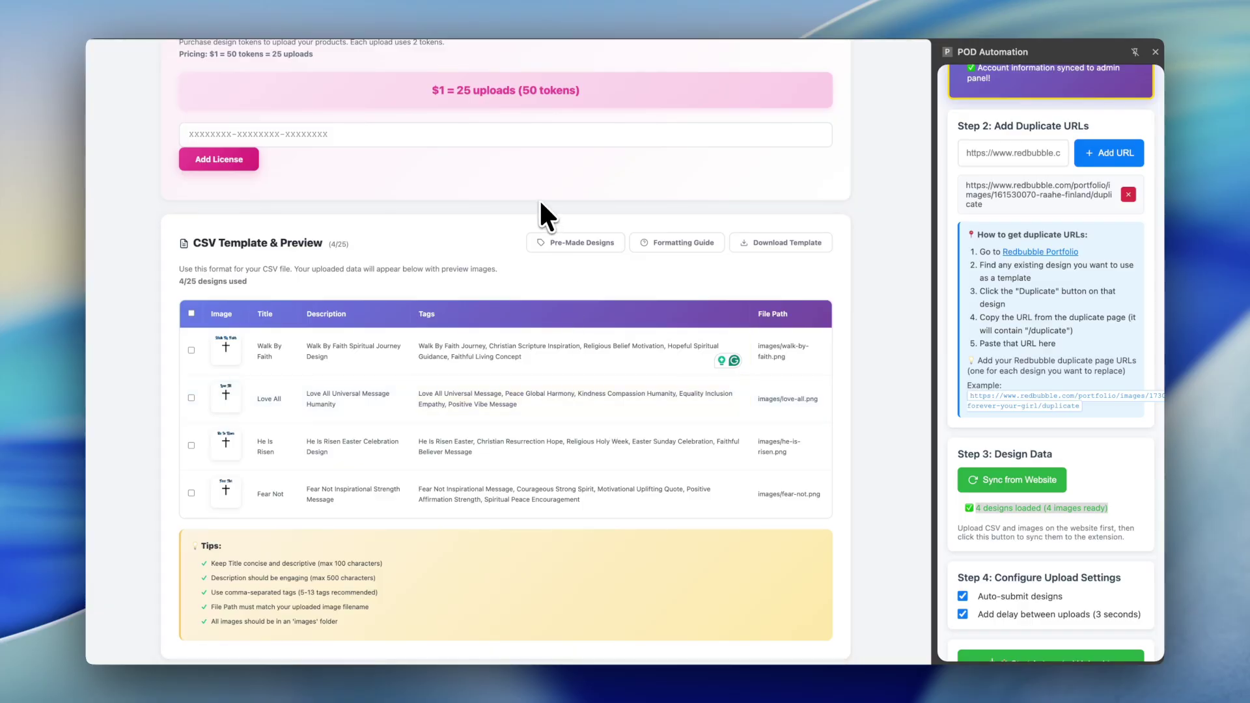
pyautogui.scroll(5, 541, 207)
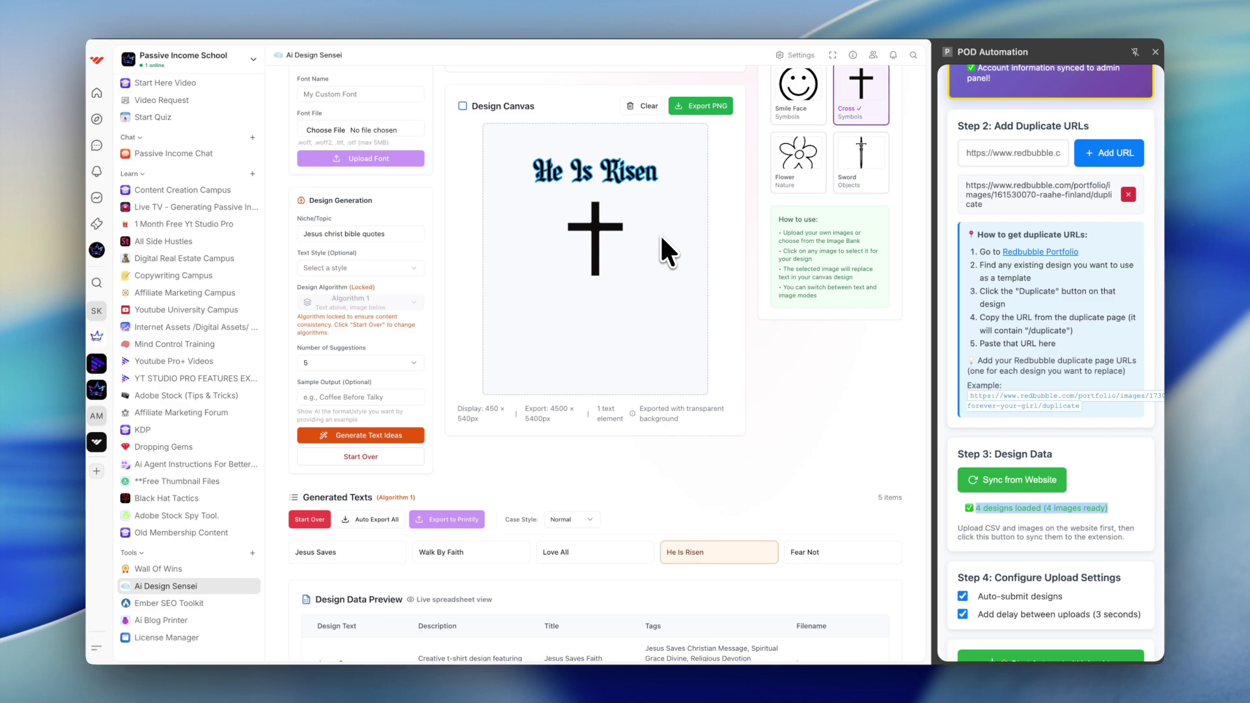
pyautogui.scroll(5, 653, 264)
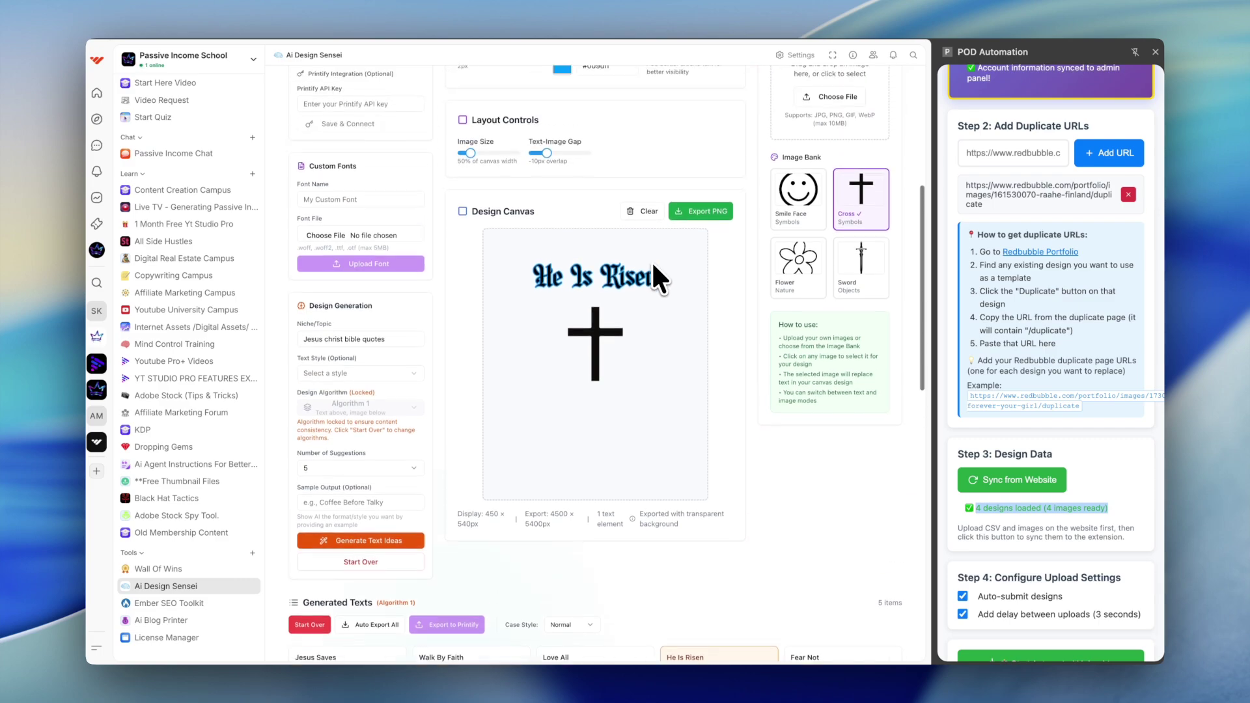
pyautogui.scroll(-3, 652, 265)
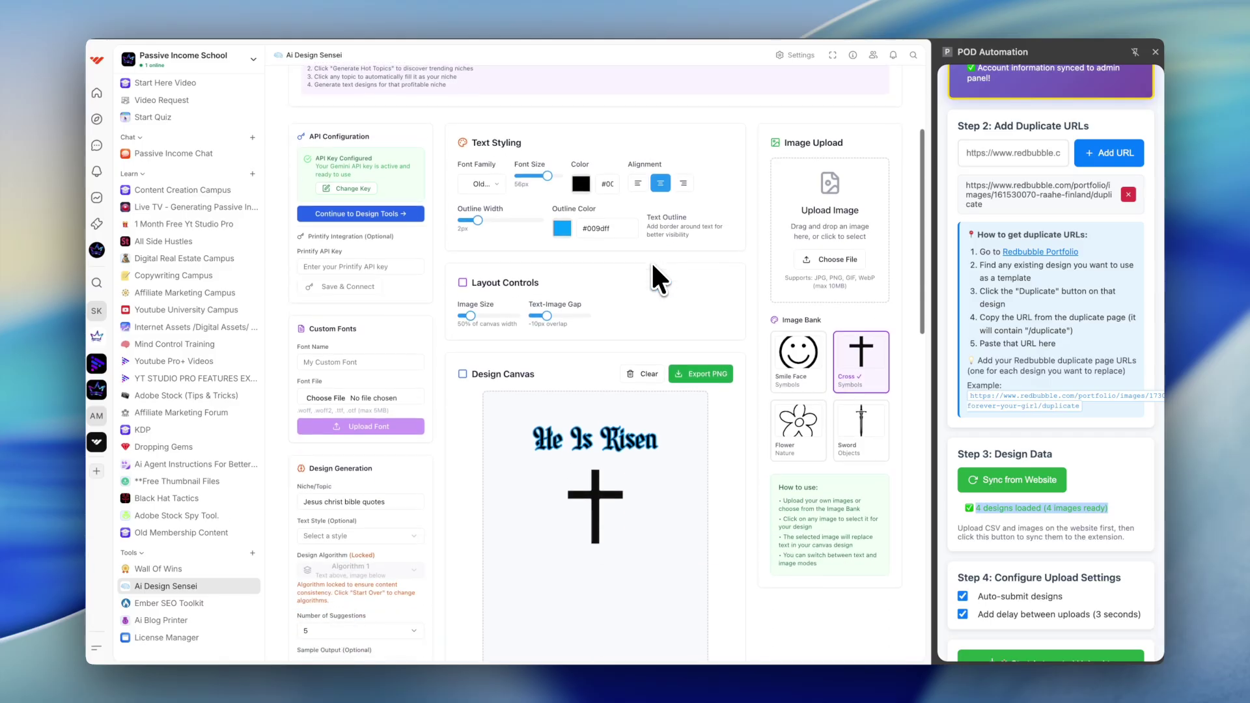